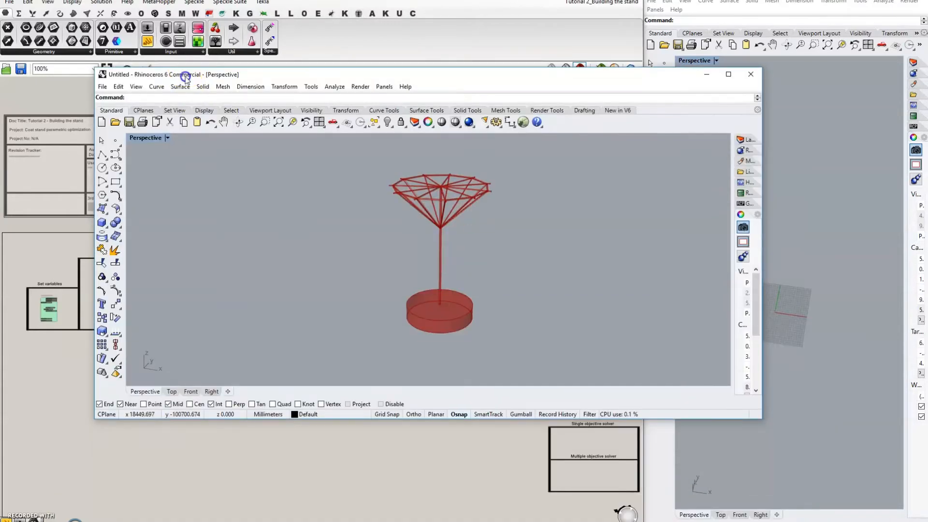
Step: Examine the finished coat stand in the separate Rhino window and the overall section layout of the Grasshopper definition
{"action": "right_click_drag", "start_coordinate": [307, 280], "coordinate": [473, 306]}
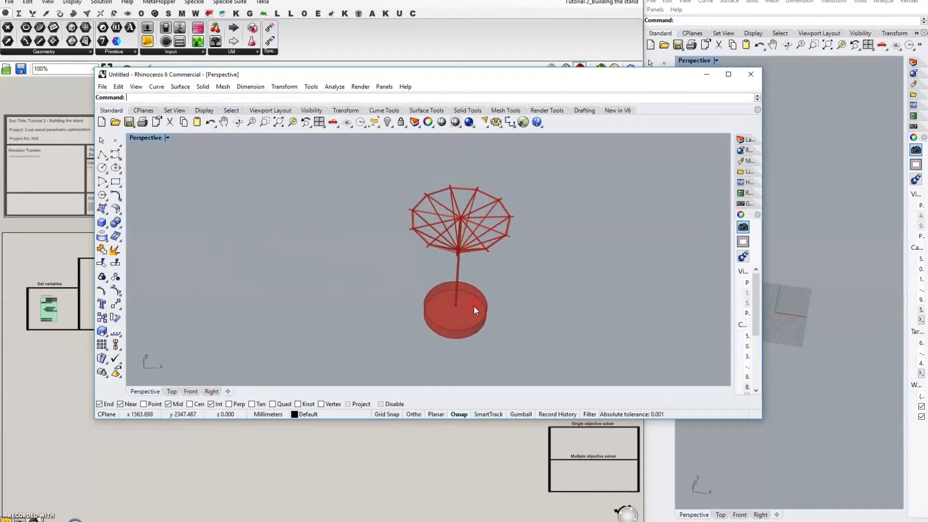
{"action": "left_click", "coordinate": [706, 74]}
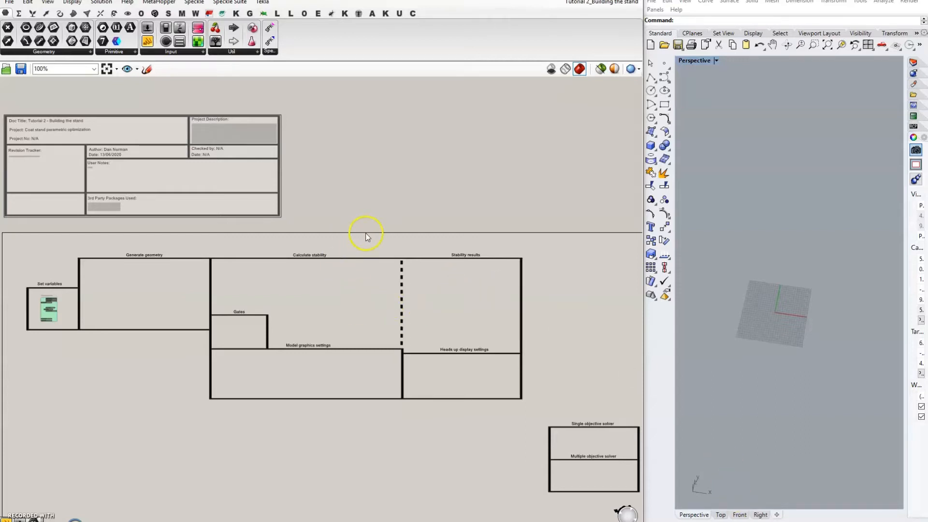
{"action": "scroll", "coordinate": [138, 288], "scroll_direction": "up", "scroll_amount": 3}
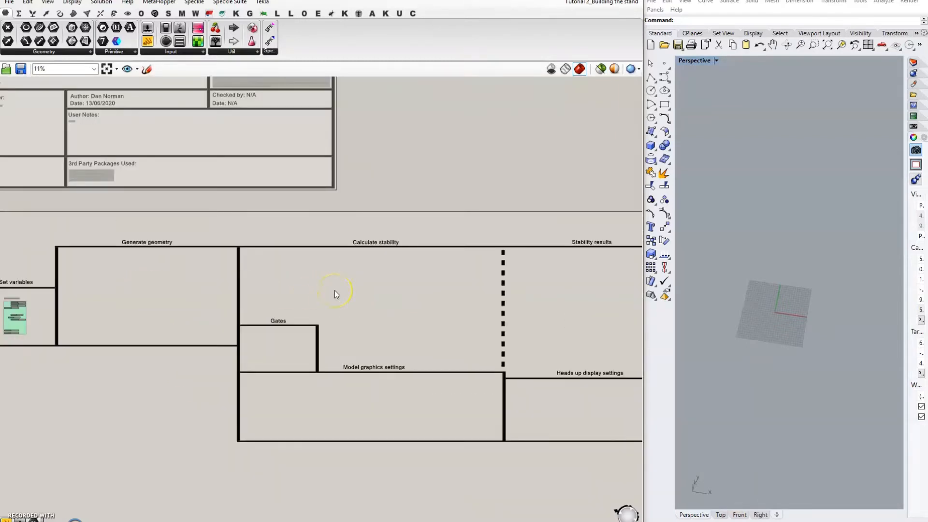
{"action": "scroll", "coordinate": [343, 293], "scroll_direction": "down", "scroll_amount": 1}
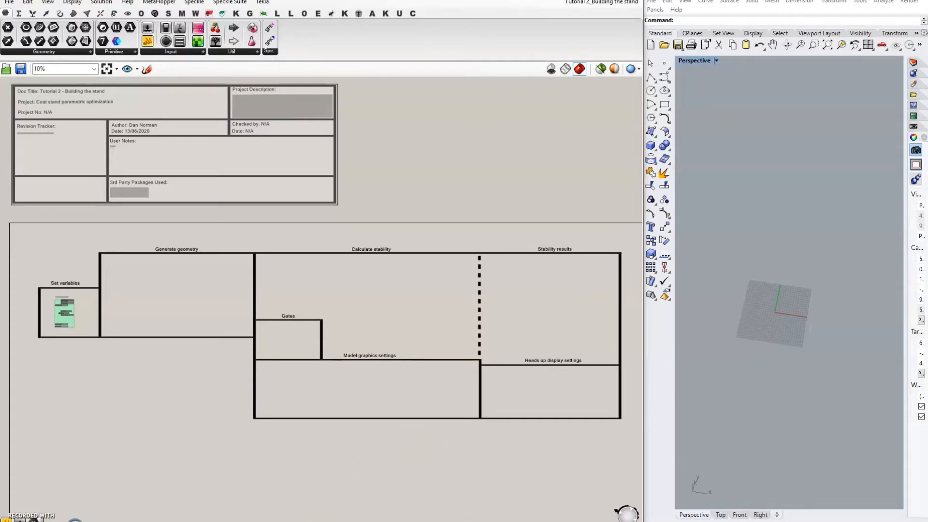
{"action": "left_click", "coordinate": [314, 510]}
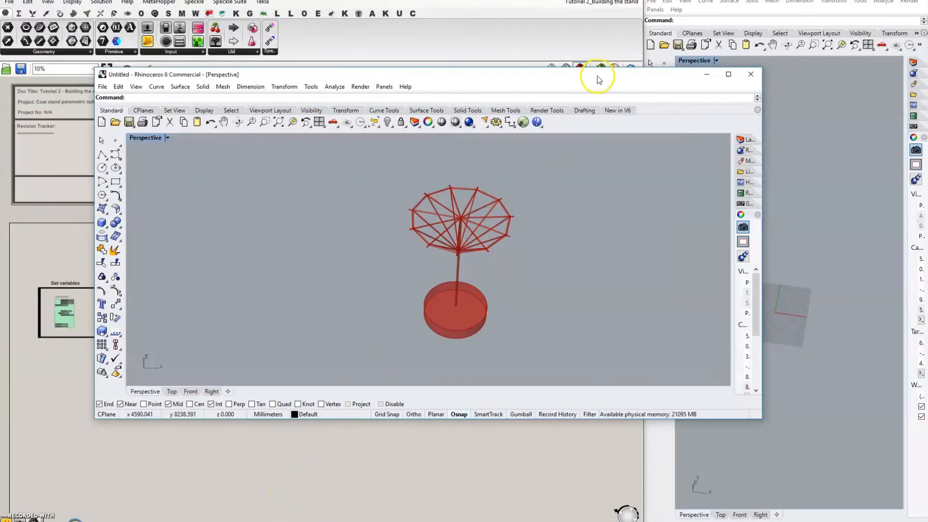
{"action": "left_click_drag", "start_coordinate": [598, 79], "coordinate": [850, 521]}
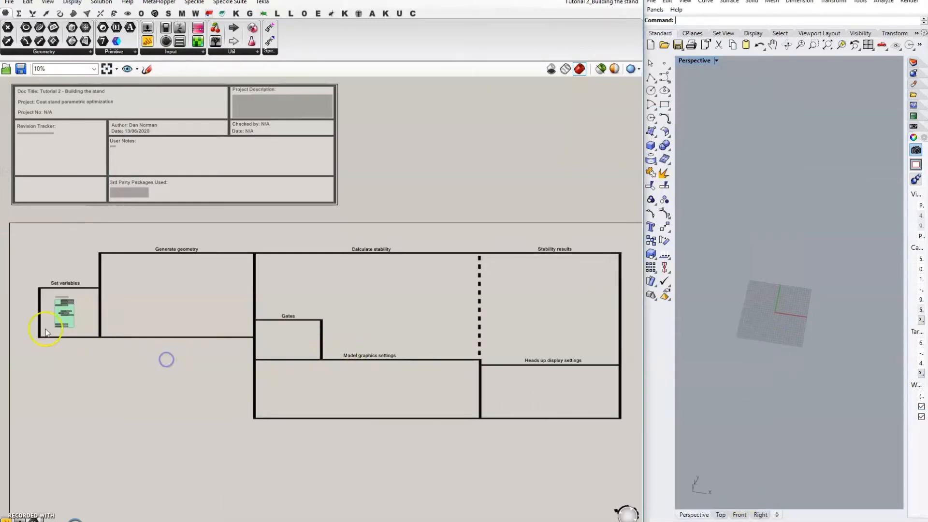
Step: Examine the sliders in the User Variables group of the Set variables section and the group's options
{"action": "scroll", "coordinate": [34, 318], "scroll_direction": "up", "scroll_amount": 4}
{"action": "scroll", "coordinate": [34, 300], "scroll_direction": "up", "scroll_amount": 6}
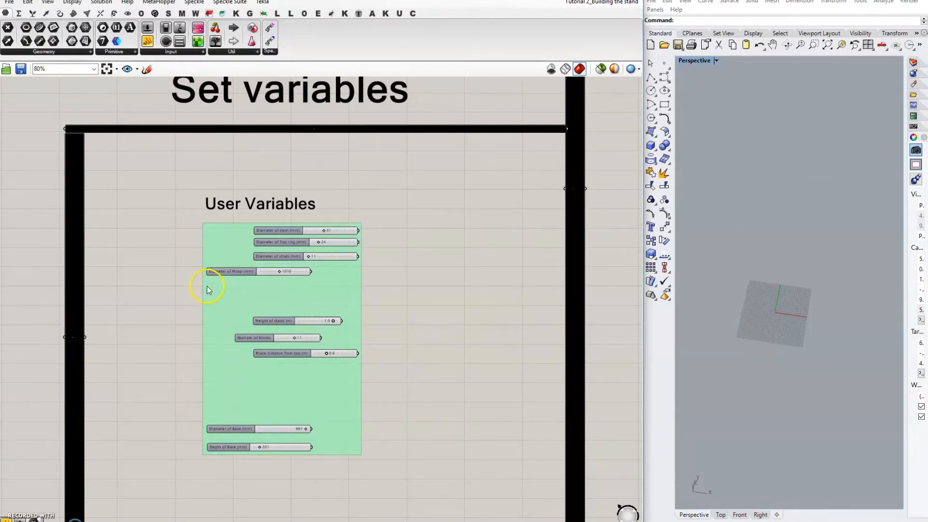
{"action": "scroll", "coordinate": [218, 369], "scroll_direction": "up", "scroll_amount": 3}
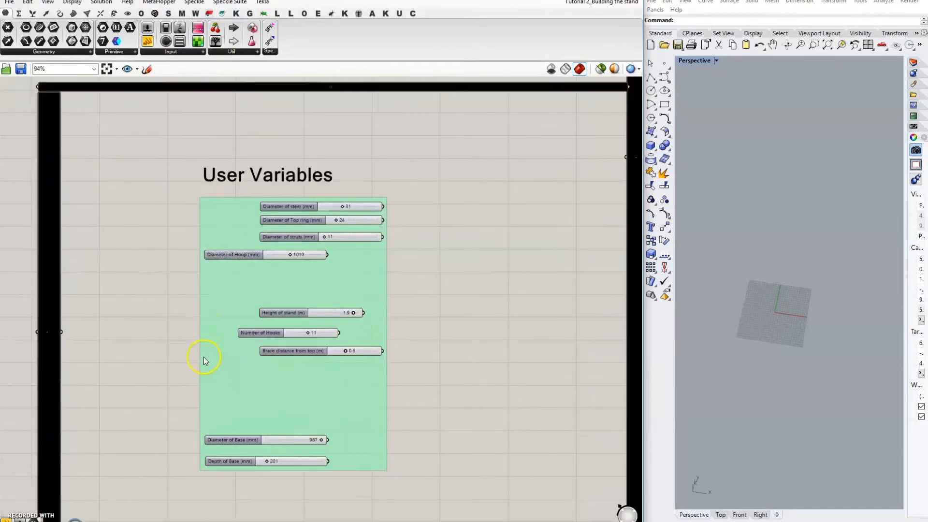
{"action": "scroll", "coordinate": [152, 230], "scroll_direction": "down", "scroll_amount": 1}
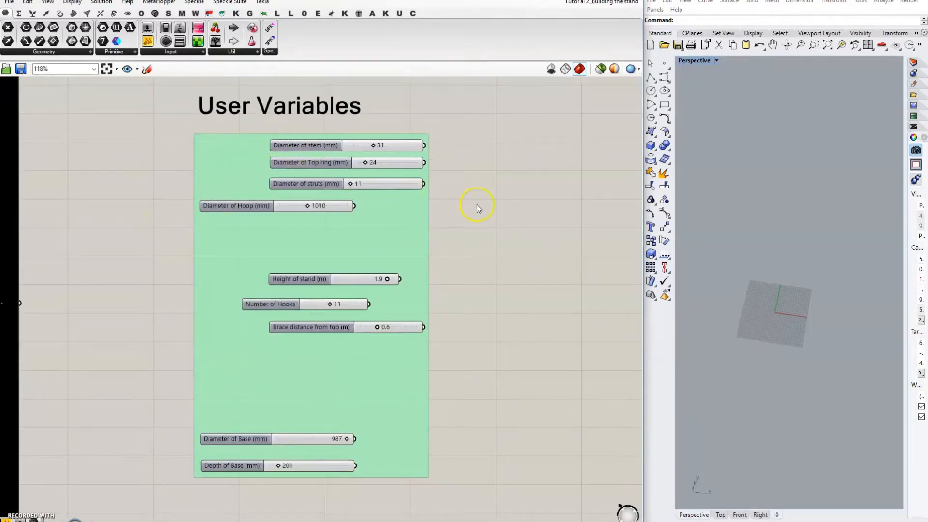
{"action": "right_click", "coordinate": [392, 230]}
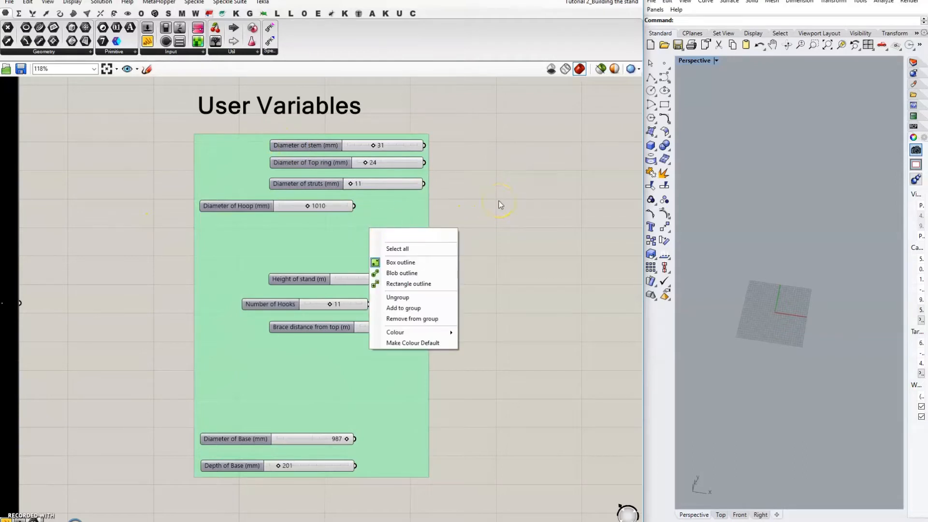
{"action": "left_click", "coordinate": [506, 223]}
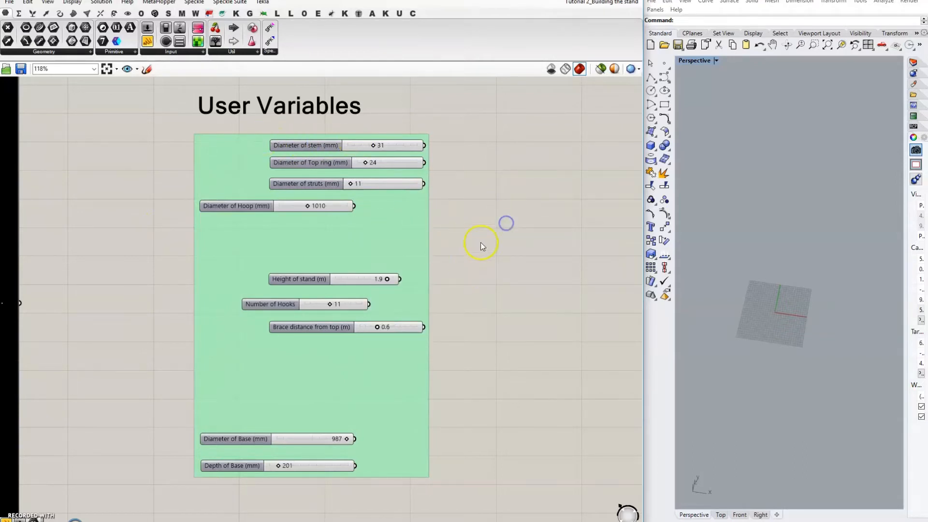
Step: Add a number slider with range 30 to 70 and initial value 50 beside the User Variables group, and adjust it to 56
{"action": "double_click", "coordinate": [512, 184]}
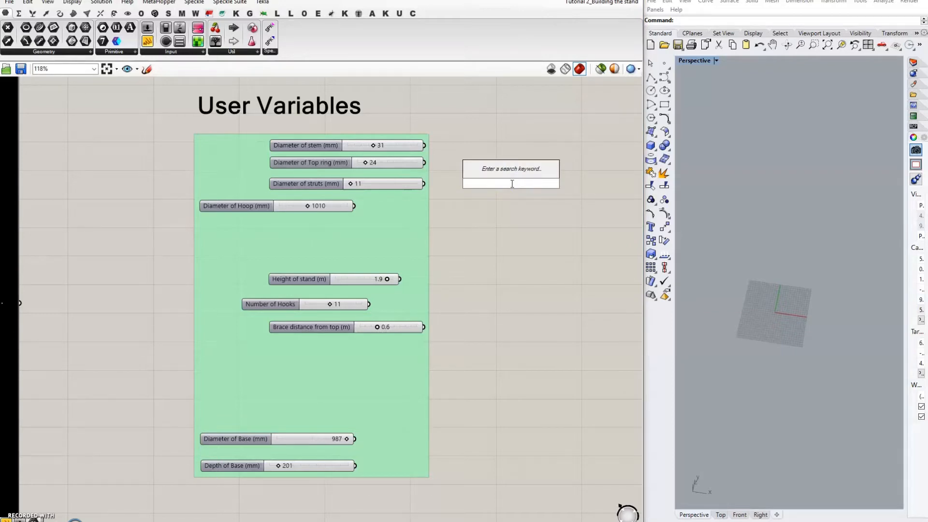
{"action": "type", "text": "30<"}
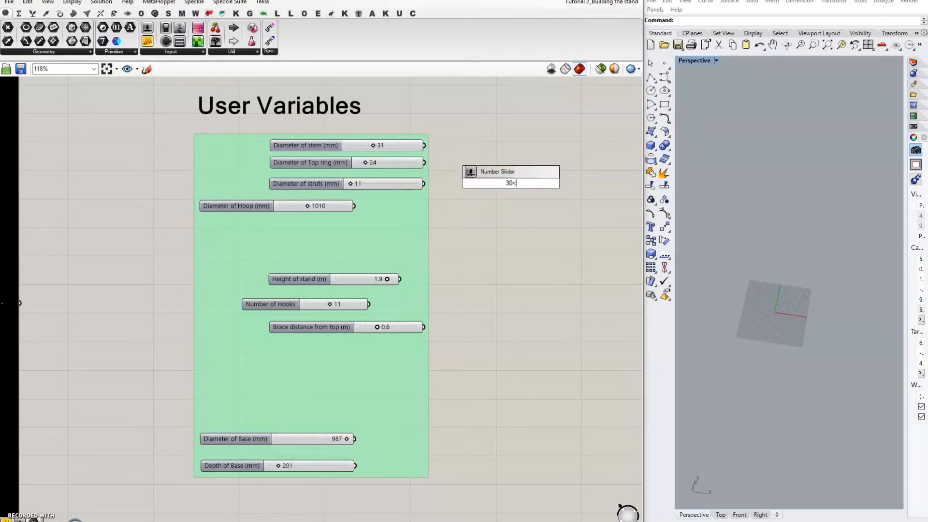
{"action": "type", "text": "50<70"}
{"action": "key", "text": "Return"}
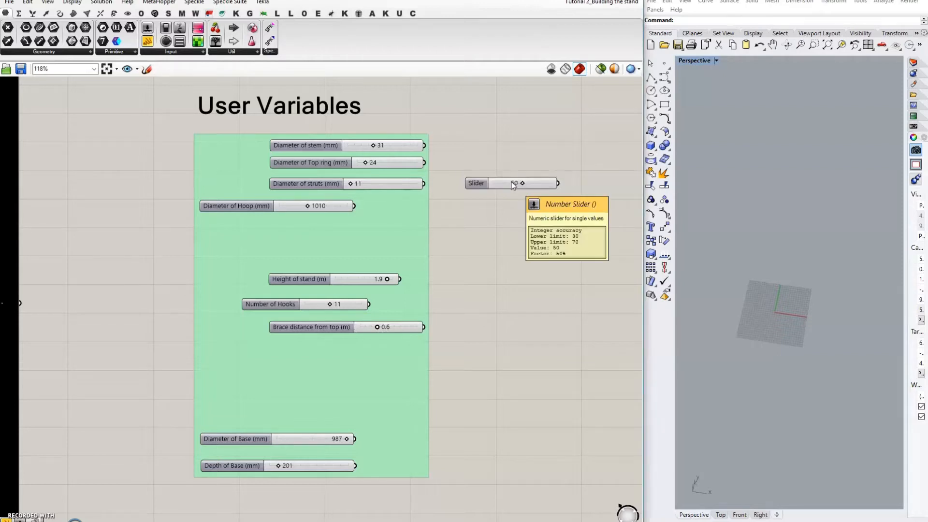
{"action": "mouse_move", "coordinate": [521, 184]}
{"action": "left_mouse_down"}
{"action": "mouse_move", "coordinate": [473, 184]}
{"action": "mouse_move", "coordinate": [561, 188]}
{"action": "mouse_move", "coordinate": [529, 187]}
{"action": "left_mouse_up"}
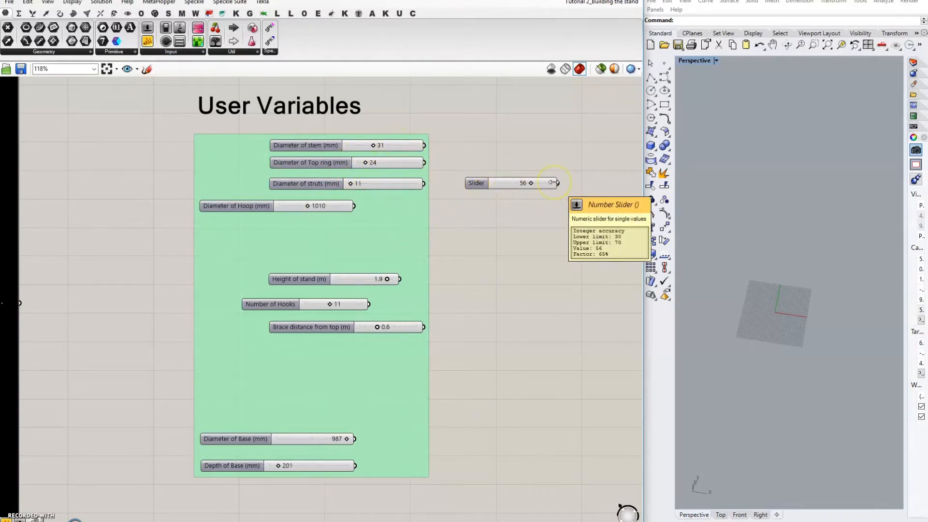
Step: Try different lengths and positions for the new unnamed slider around the User Variables group, and delete it
{"action": "left_click_drag", "start_coordinate": [555, 183], "coordinate": [624, 183]}
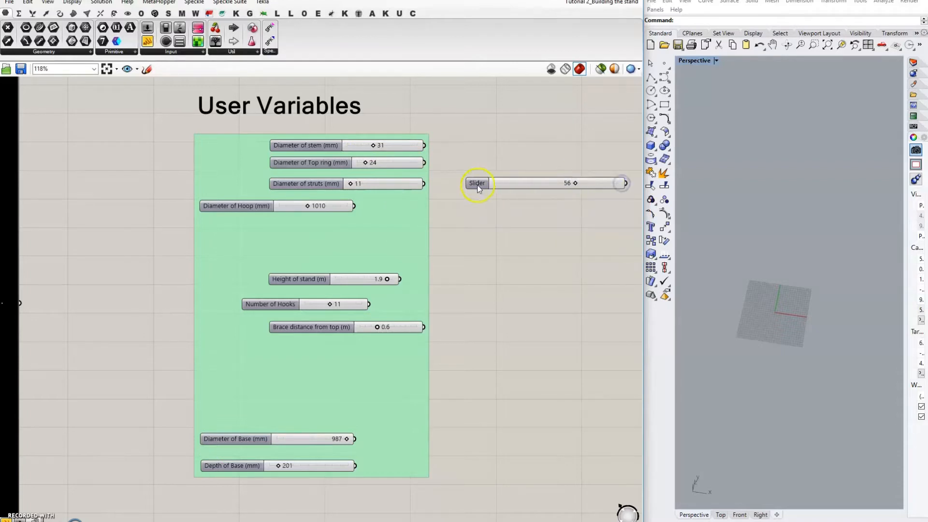
{"action": "left_click_drag", "start_coordinate": [473, 183], "coordinate": [219, 125]}
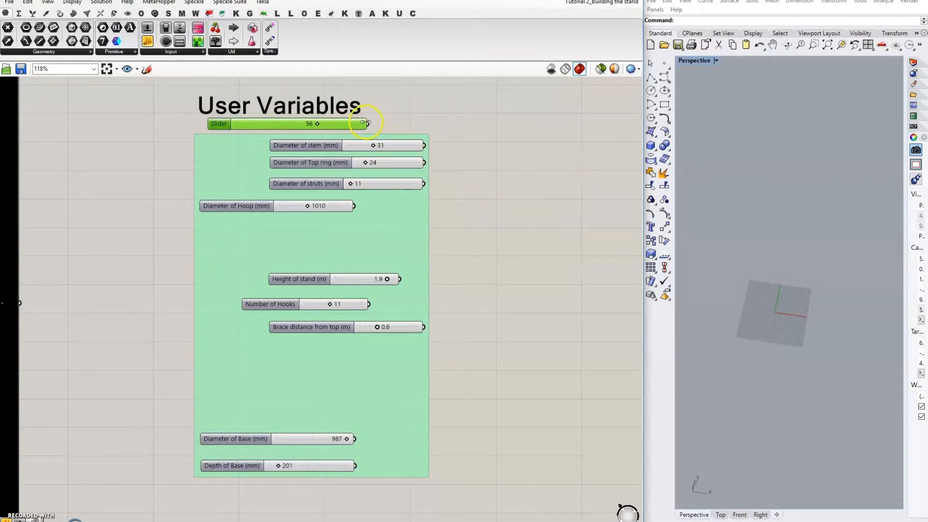
{"action": "left_click_drag", "start_coordinate": [368, 125], "coordinate": [612, 122]}
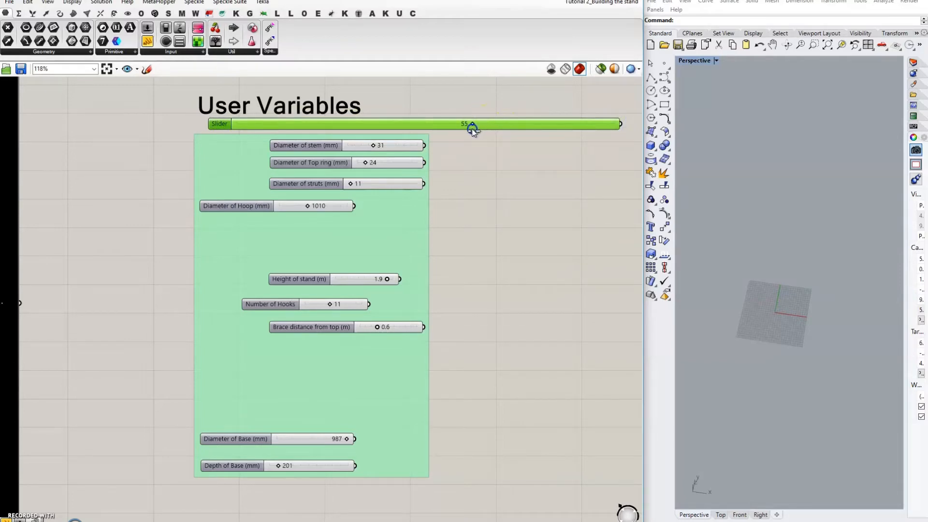
{"action": "left_click_drag", "start_coordinate": [619, 124], "coordinate": [290, 123]}
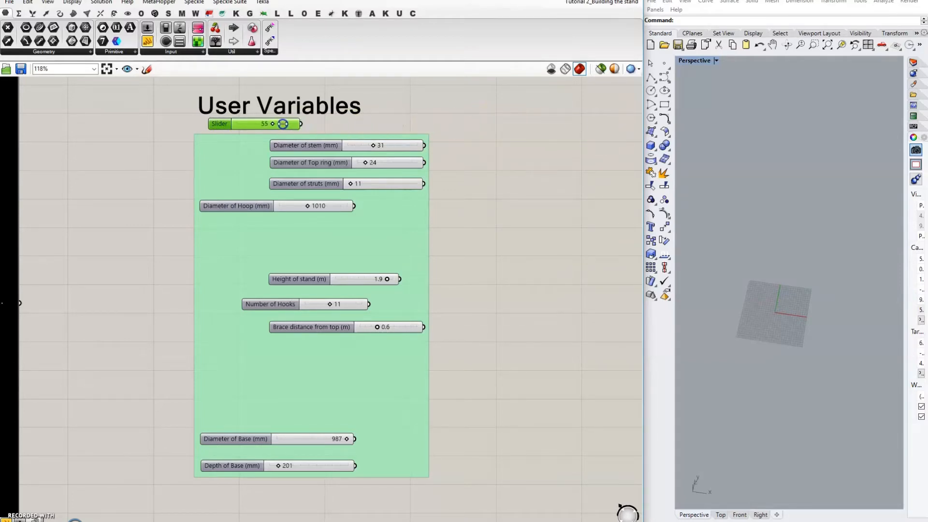
{"action": "left_click_drag", "start_coordinate": [220, 123], "coordinate": [536, 173]}
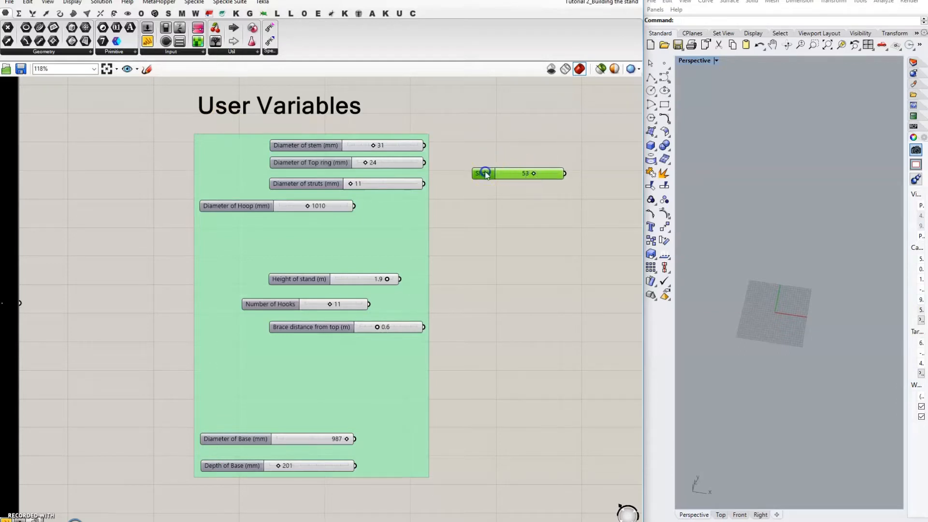
{"action": "key", "text": "Delete"}
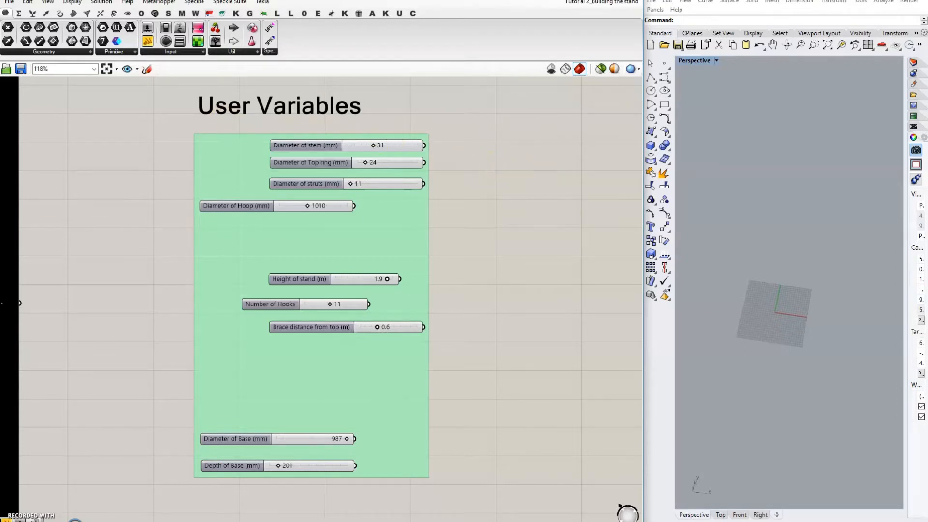
Step: Add a panel containing 1000 in the empty Generate geometry section, near its border with Set variables
{"action": "right_click_drag", "start_coordinate": [507, 216], "coordinate": [402, 237]}
{"action": "scroll", "coordinate": [383, 251], "scroll_direction": "down", "scroll_amount": 6}
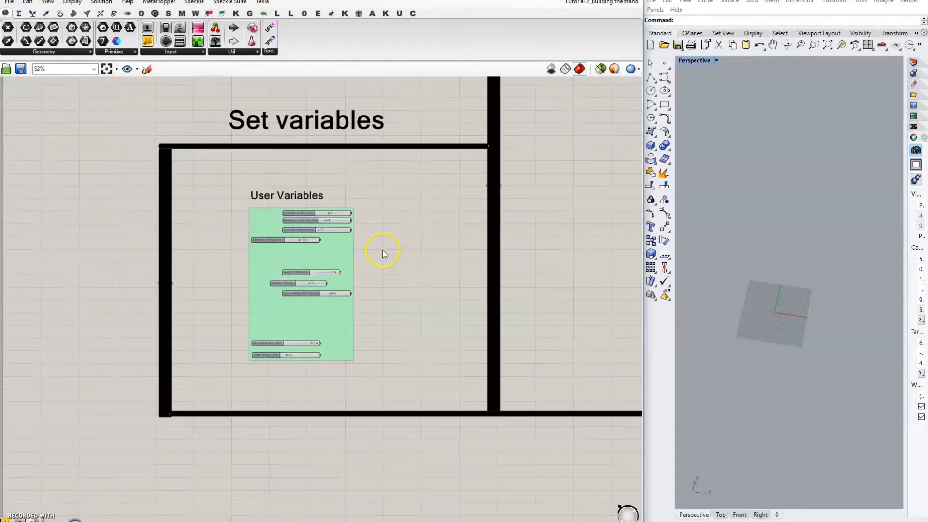
{"action": "right_click_drag", "start_coordinate": [459, 220], "coordinate": [360, 261]}
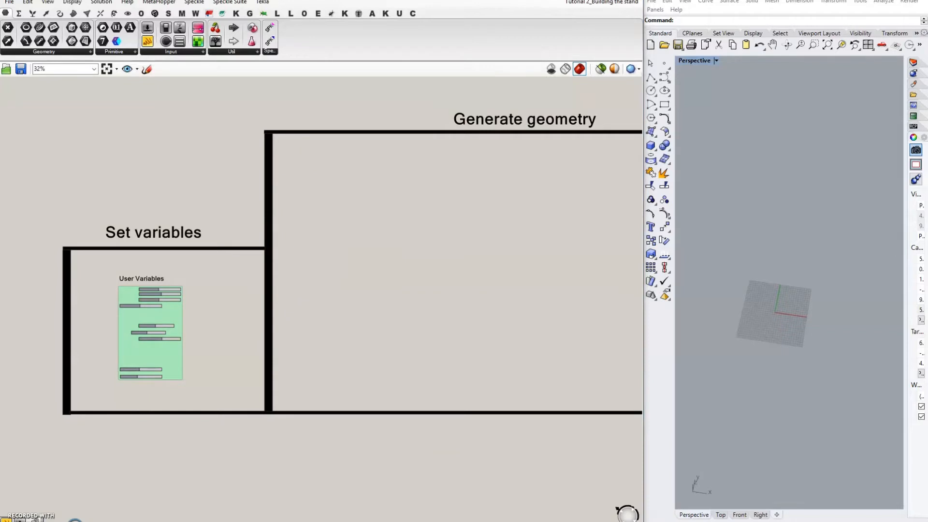
{"action": "left_click", "coordinate": [416, 305]}
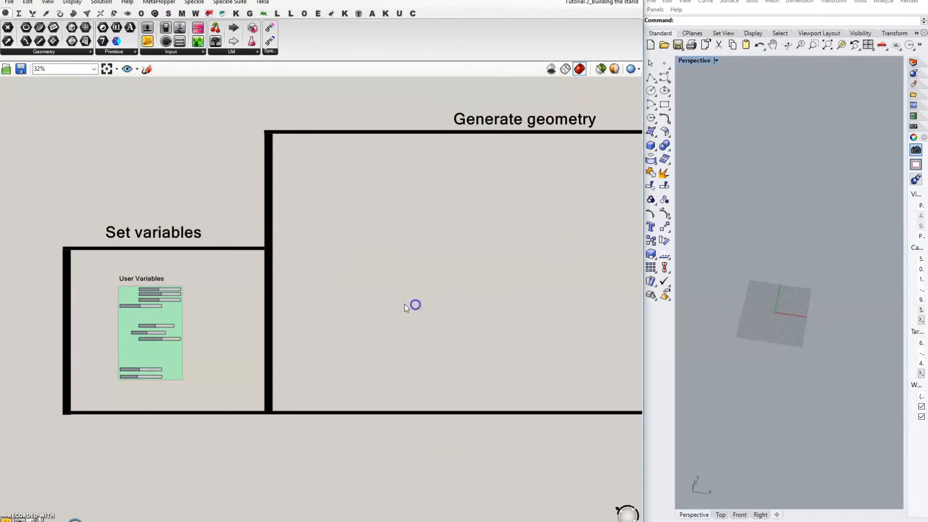
{"action": "scroll", "coordinate": [316, 323], "scroll_direction": "up", "scroll_amount": 1}
{"action": "scroll", "coordinate": [316, 323], "scroll_direction": "down", "scroll_amount": 2}
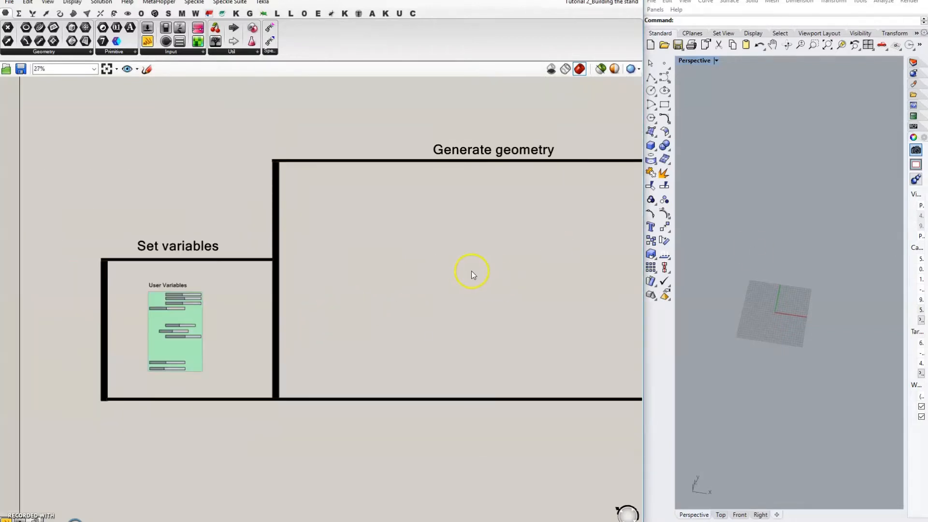
{"action": "right_click_drag", "start_coordinate": [546, 257], "coordinate": [384, 254]}
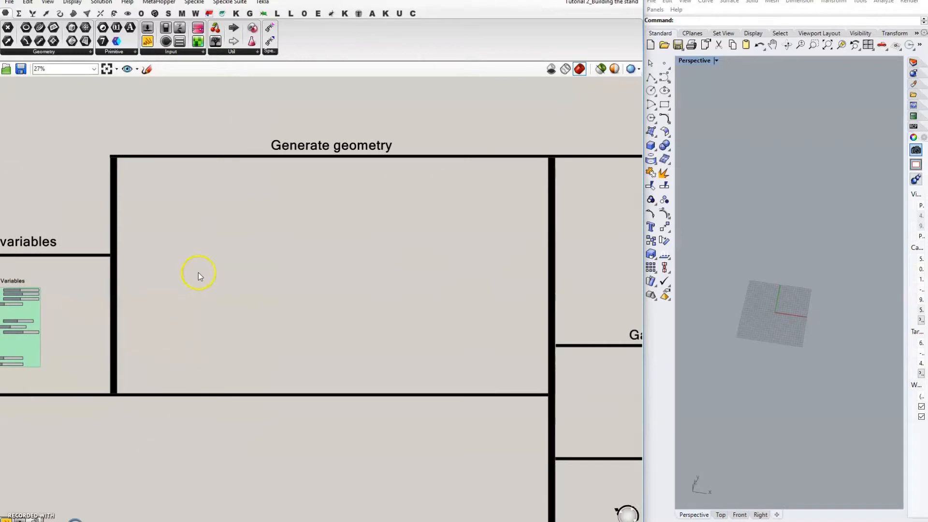
{"action": "right_click_drag", "start_coordinate": [198, 273], "coordinate": [278, 269]}
{"action": "scroll", "coordinate": [224, 303], "scroll_direction": "up", "scroll_amount": 5}
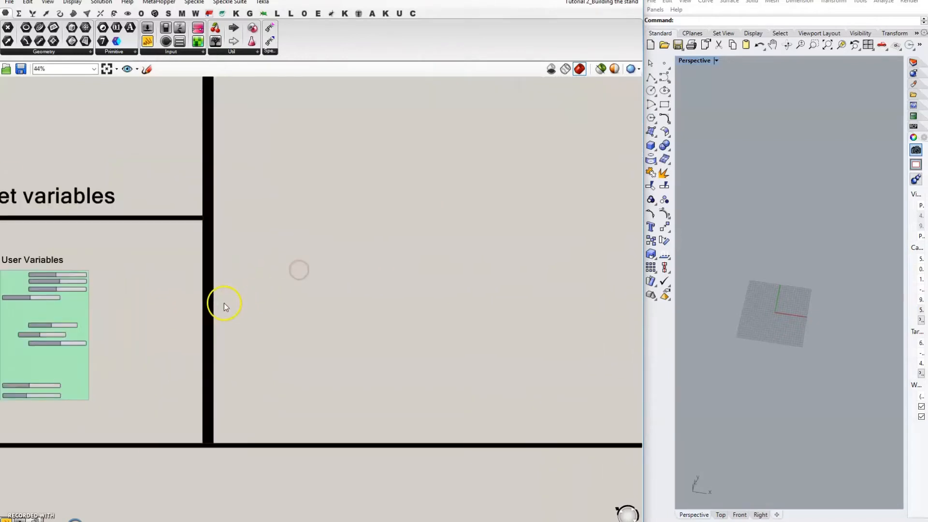
{"action": "double_click", "coordinate": [314, 270]}
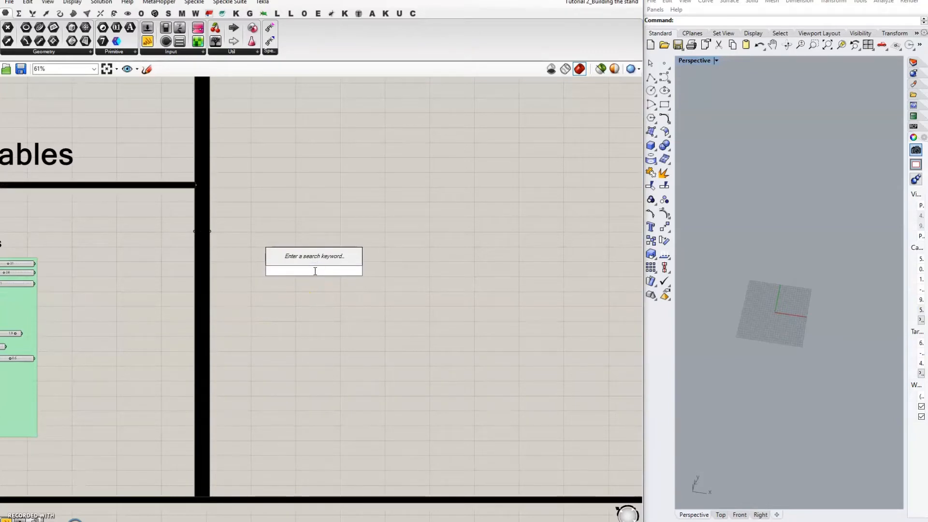
{"action": "type", "text": "//"}
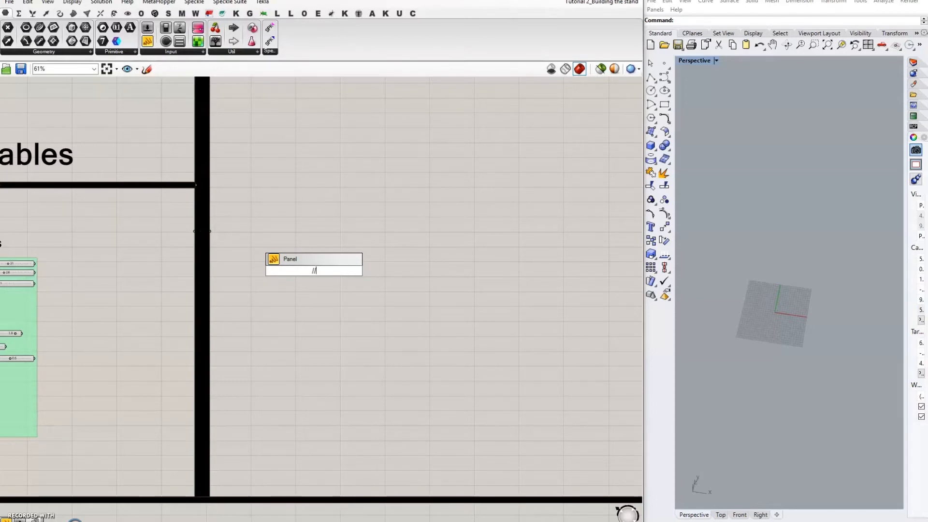
{"action": "type", "text": "1000"}
{"action": "key", "text": "Return"}
{"action": "scroll", "coordinate": [314, 271], "scroll_direction": "up", "scroll_amount": 5}
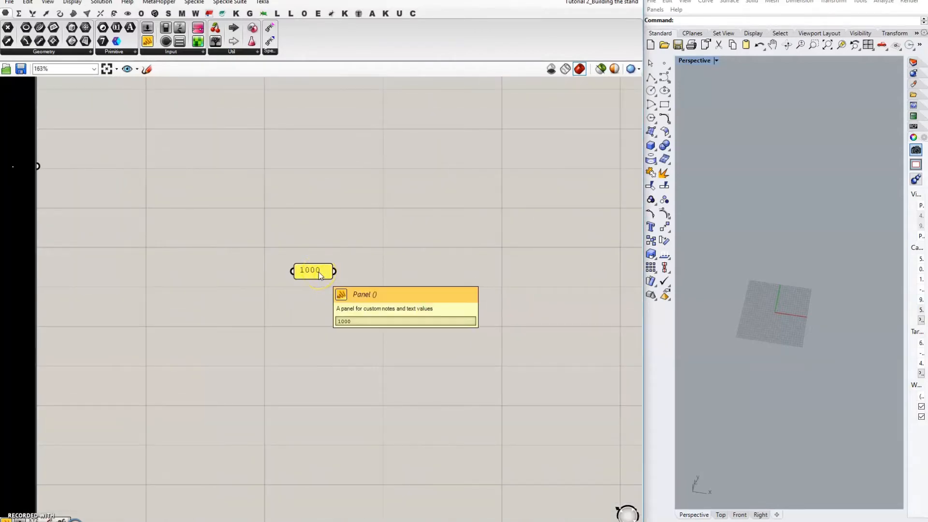
Step: Make two copies of the 1000 panel, stacked one below the other beneath the original
{"action": "left_click", "coordinate": [317, 271]}
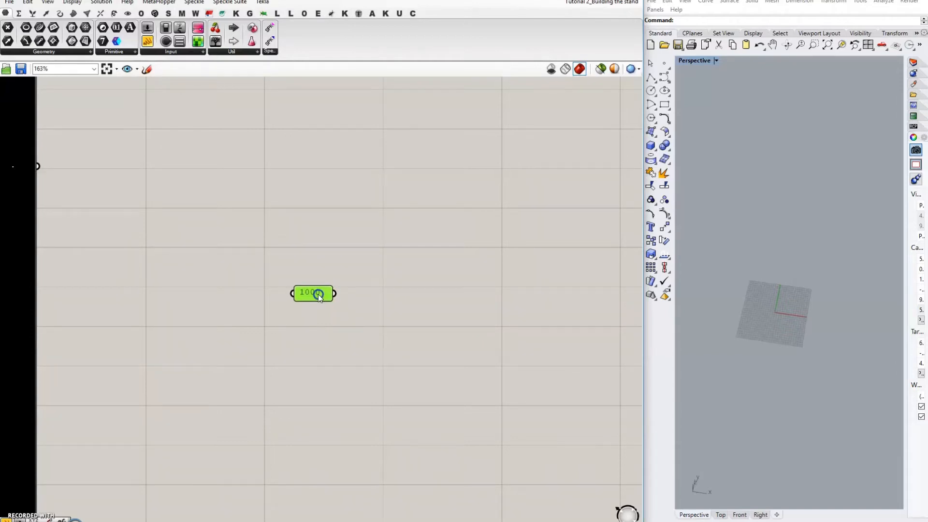
{"action": "left_click_drag", "start_coordinate": [318, 294], "coordinate": [318, 295]}
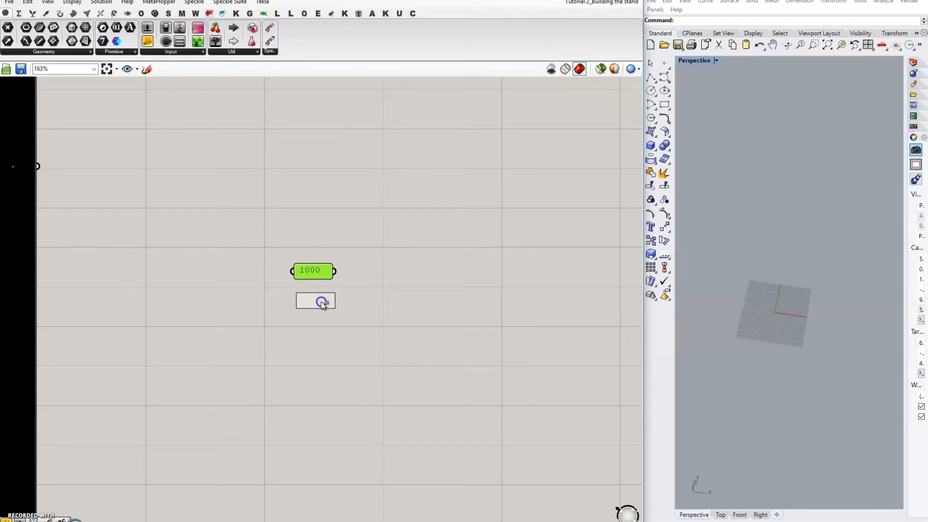
{"action": "left_click_drag", "start_coordinate": [321, 303], "coordinate": [321, 338], "text": "alt"}
Step: Change the text of the middle panel in the stack to 750
{"action": "left_click", "coordinate": [315, 303]}
{"action": "double_click", "coordinate": [315, 303]}
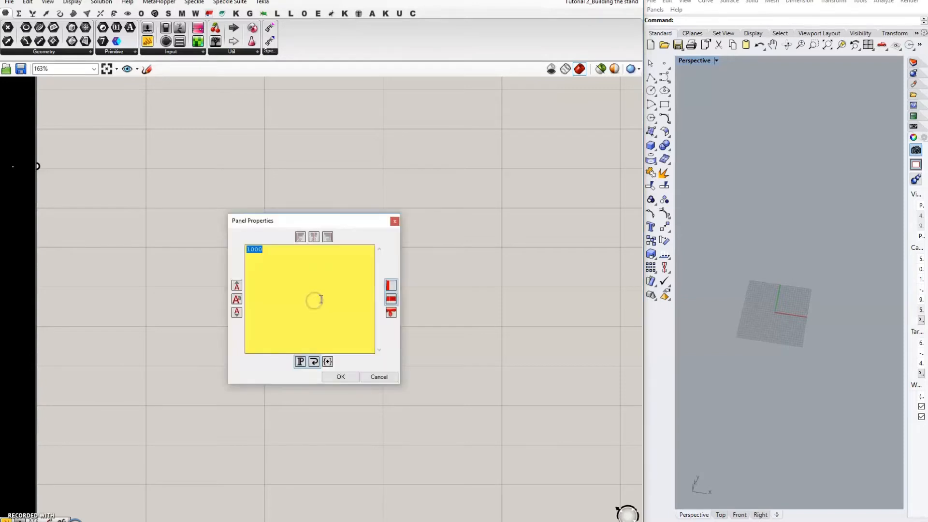
{"action": "type", "text": "750"}
{"action": "left_click", "coordinate": [344, 378]}
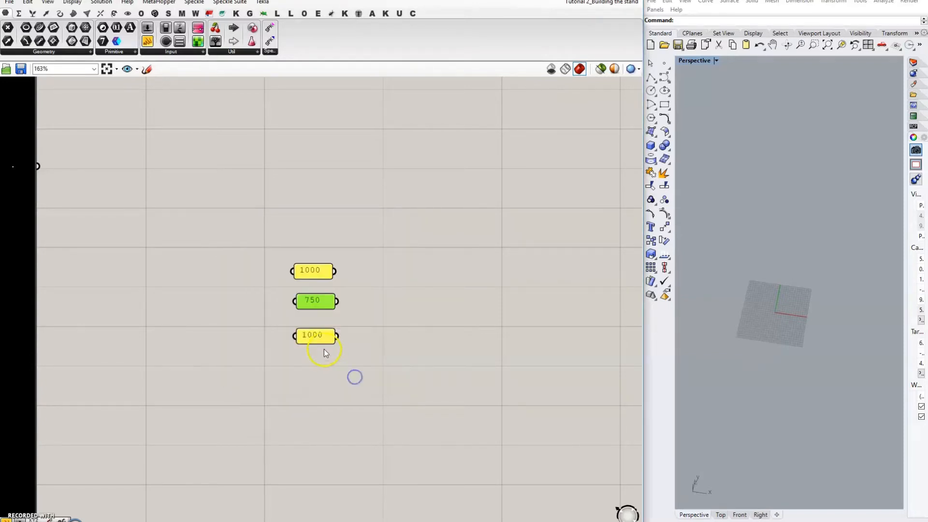
Step: Change the text of the lowest panel in the stack to 2000
{"action": "double_click", "coordinate": [320, 335]}
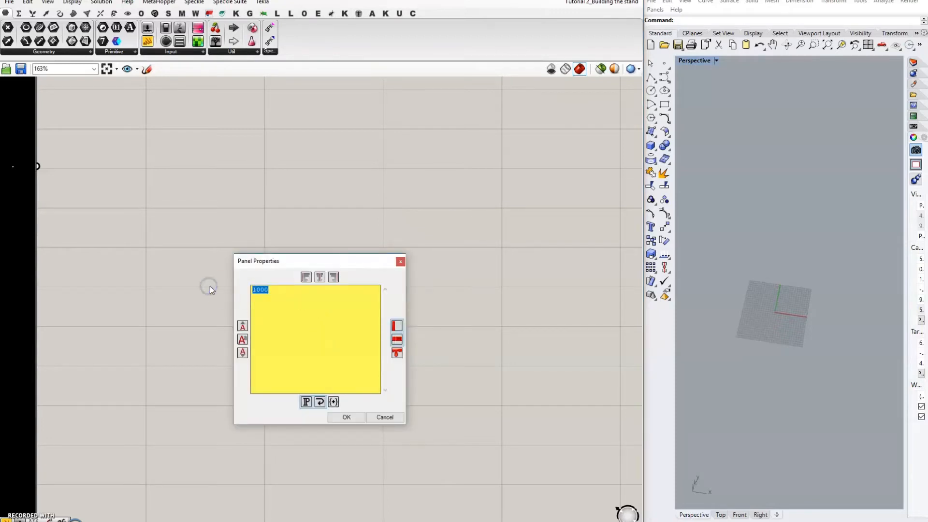
{"action": "type", "text": "20"}
{"action": "left_click", "coordinate": [347, 417]}
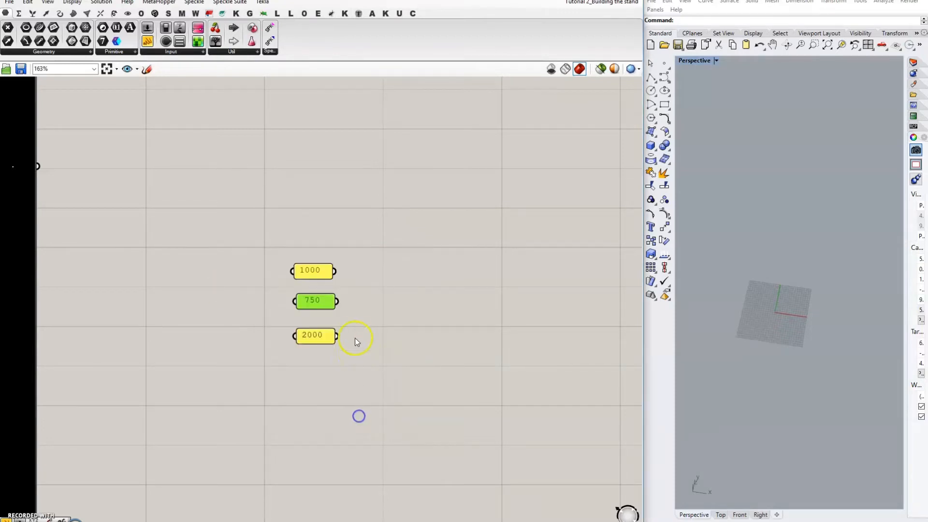
Step: Move the 2000 and 1000 panels up against the 750 panel to form a compact stack
{"action": "left_click", "coordinate": [322, 335]}
{"action": "left_click_drag", "start_coordinate": [322, 334], "coordinate": [322, 317]}
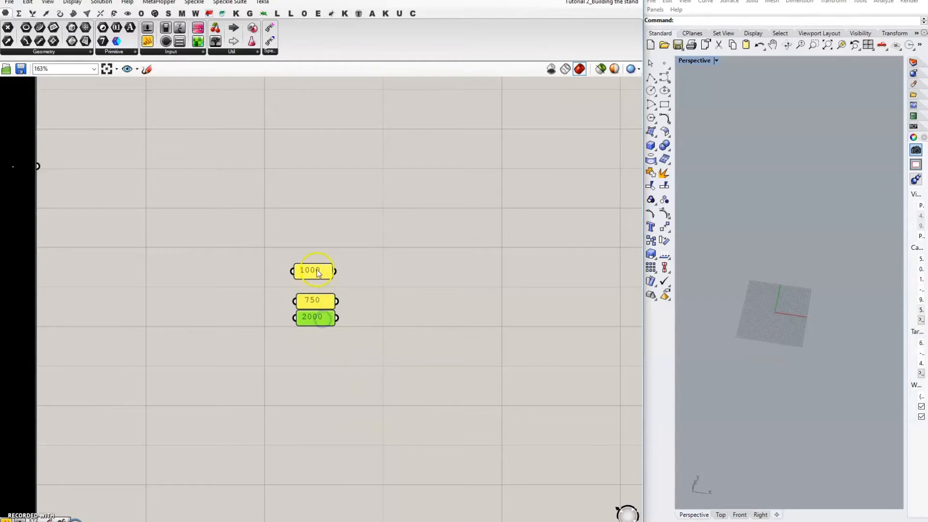
{"action": "left_click_drag", "start_coordinate": [322, 271], "coordinate": [323, 283]}
{"action": "left_click", "coordinate": [420, 300]}
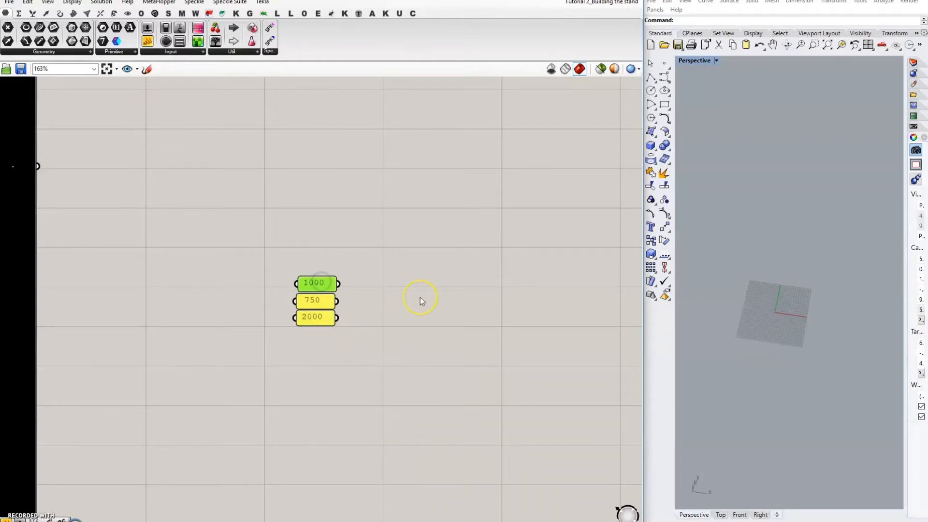
Step: Add a Construct Point component beside the panels, wire the 1000 panel to its X input and align it with the stack
{"action": "double_click", "coordinate": [421, 300]}
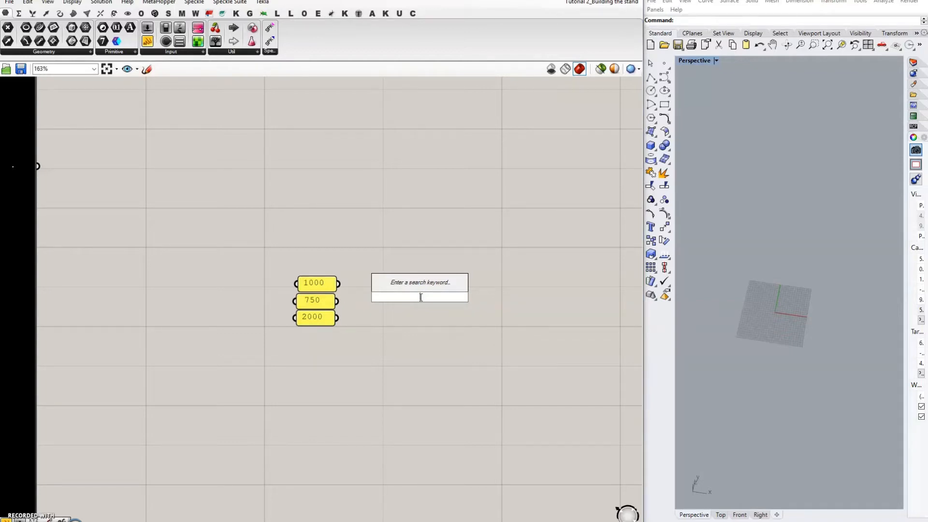
{"action": "type", "text": "cons"}
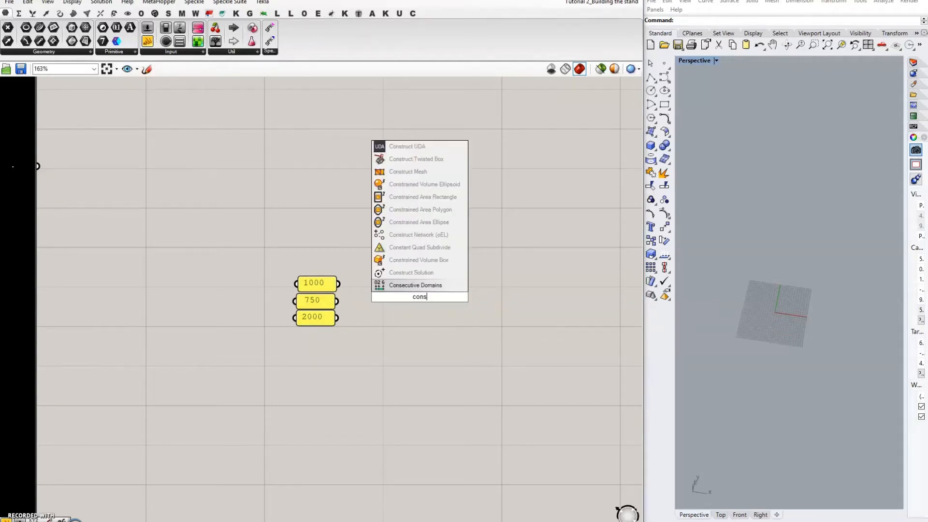
{"action": "type", "text": "truct"}
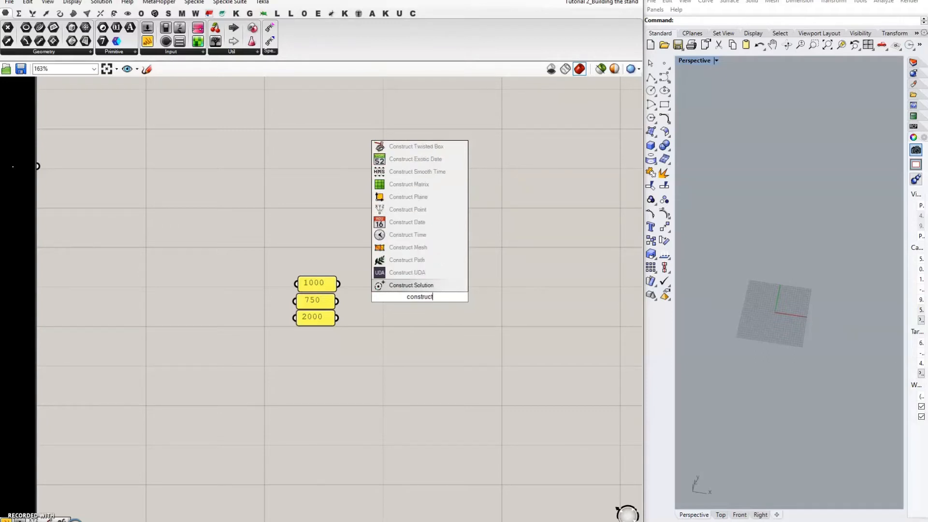
{"action": "left_click", "coordinate": [415, 209]}
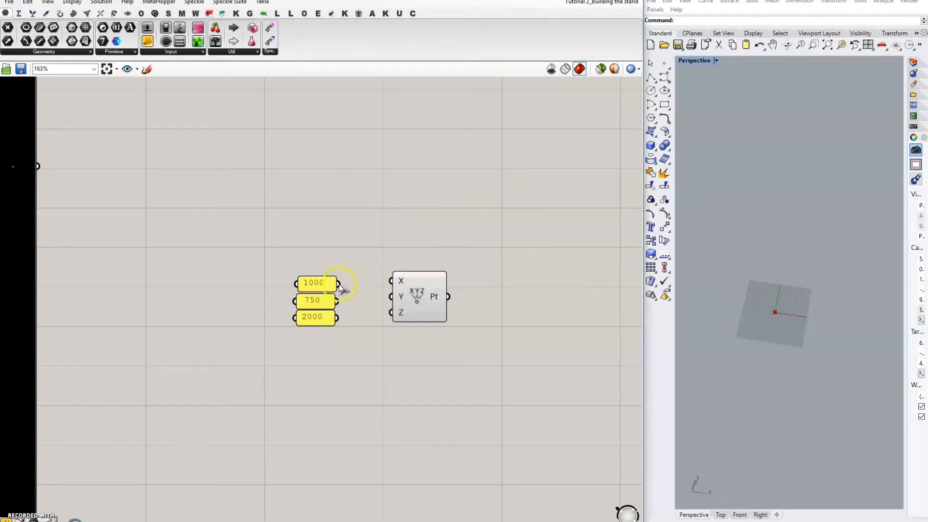
{"action": "left_click_drag", "start_coordinate": [339, 285], "coordinate": [403, 302]}
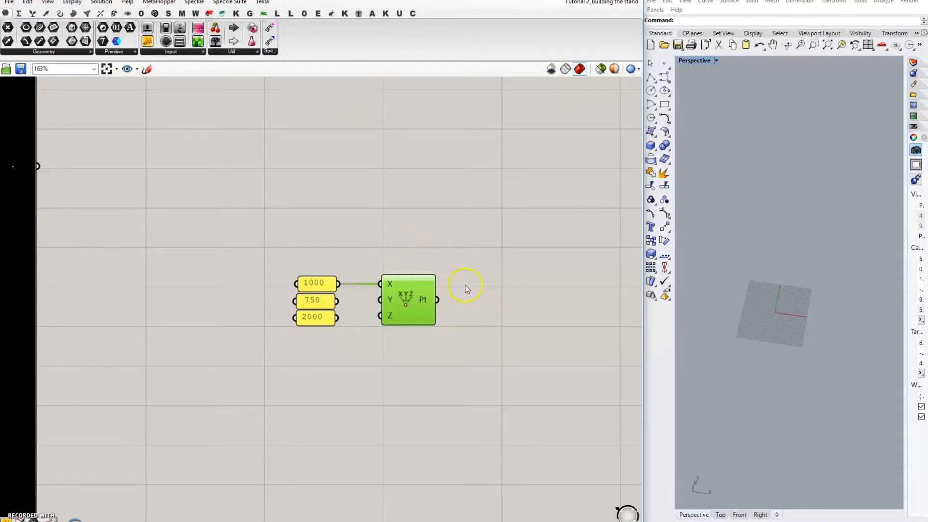
Step: Locate where the Construct Point component sits among the component categories
{"action": "right_click_drag", "start_coordinate": [514, 255], "coordinate": [478, 262]}
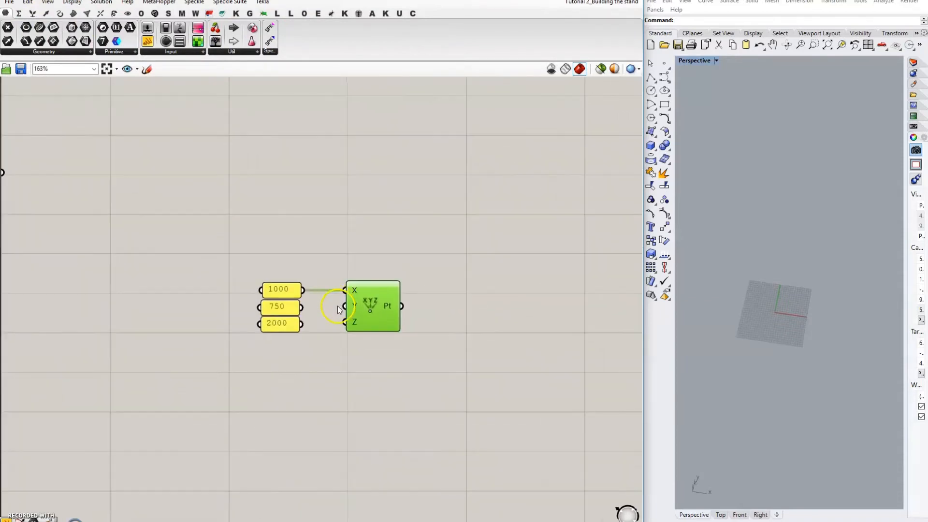
{"action": "left_click", "coordinate": [19, 13]}
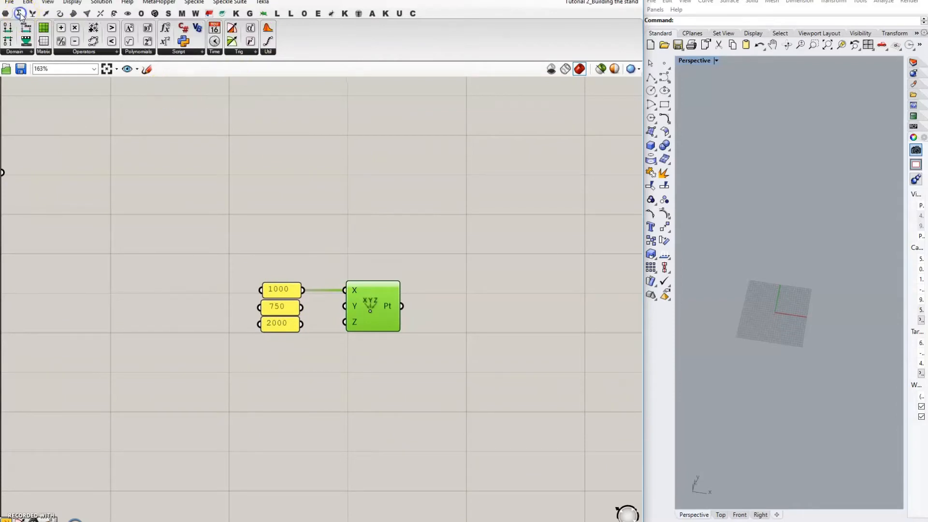
{"action": "left_click", "coordinate": [373, 304], "text": "ctrl+alt"}
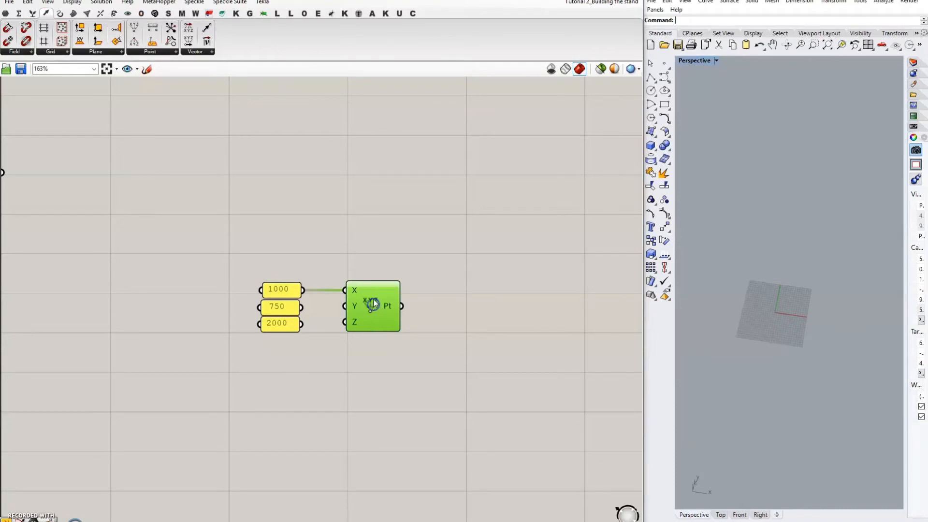
{"action": "double_click", "coordinate": [436, 242]}
{"action": "type", "text": "dbadb"}
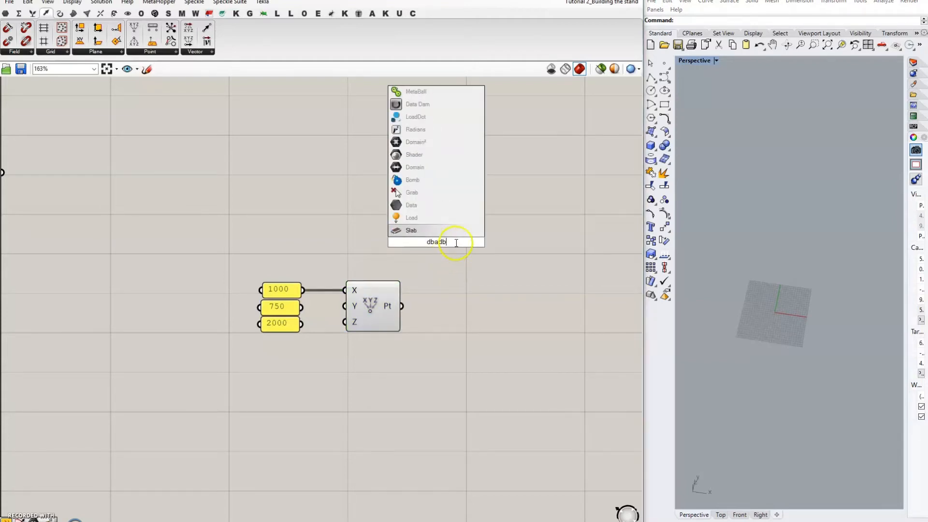
{"action": "left_click_drag", "start_coordinate": [456, 243], "coordinate": [398, 237]}
{"action": "key", "text": "BackSpace"}
{"action": "left_click", "coordinate": [461, 298]}
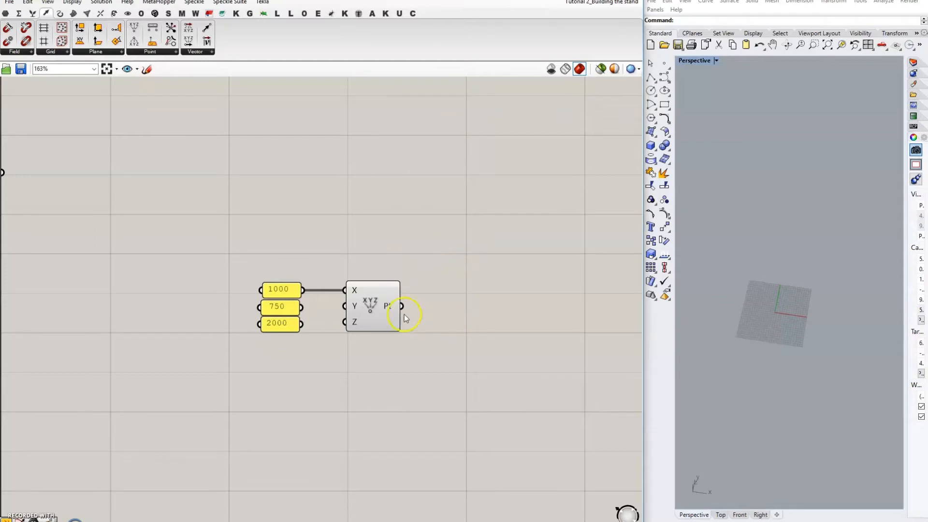
Step: Wire the 750 panel to Construct Point's Y input and the 2000 panel to Z, and highlight the point in the viewport
{"action": "left_click_drag", "start_coordinate": [323, 308], "coordinate": [345, 322]}
{"action": "scroll", "coordinate": [715, 345], "scroll_direction": "down", "scroll_amount": 8}
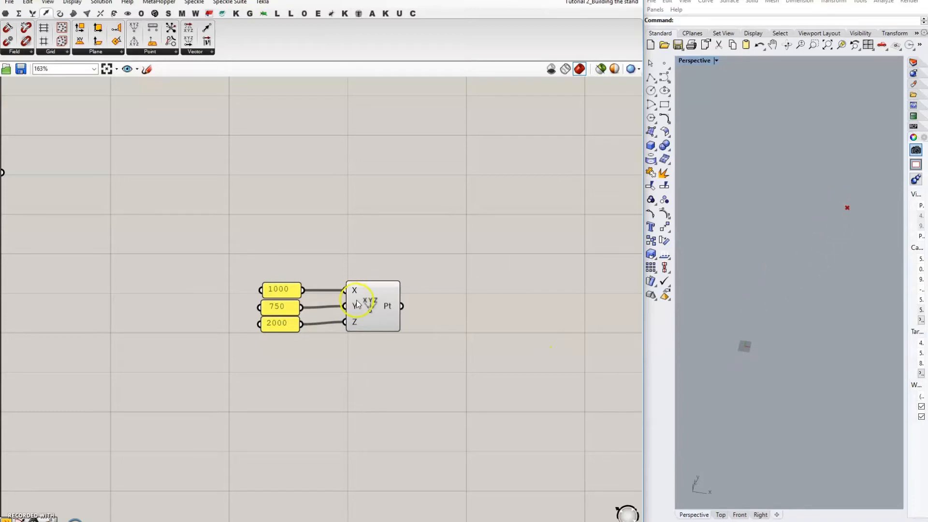
{"action": "left_click", "coordinate": [371, 313]}
{"action": "left_click", "coordinate": [394, 373]}
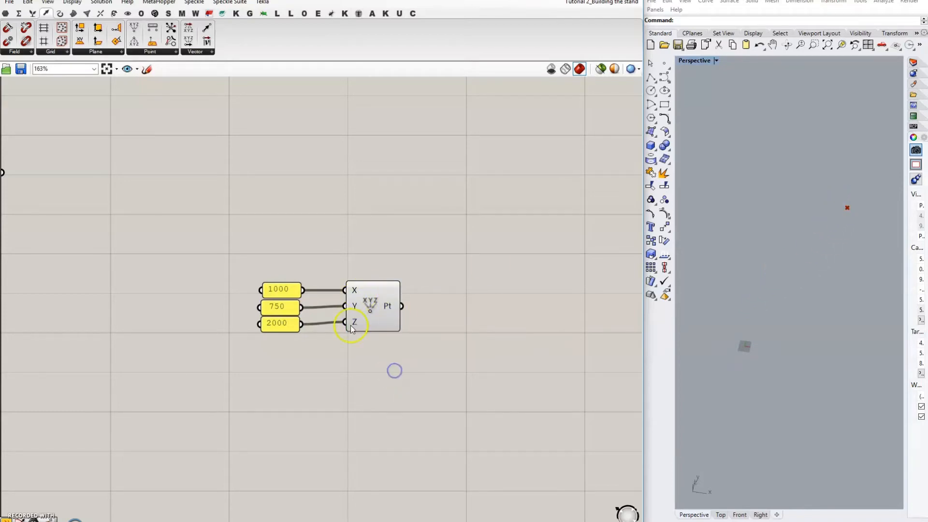
{"action": "left_click", "coordinate": [380, 316]}
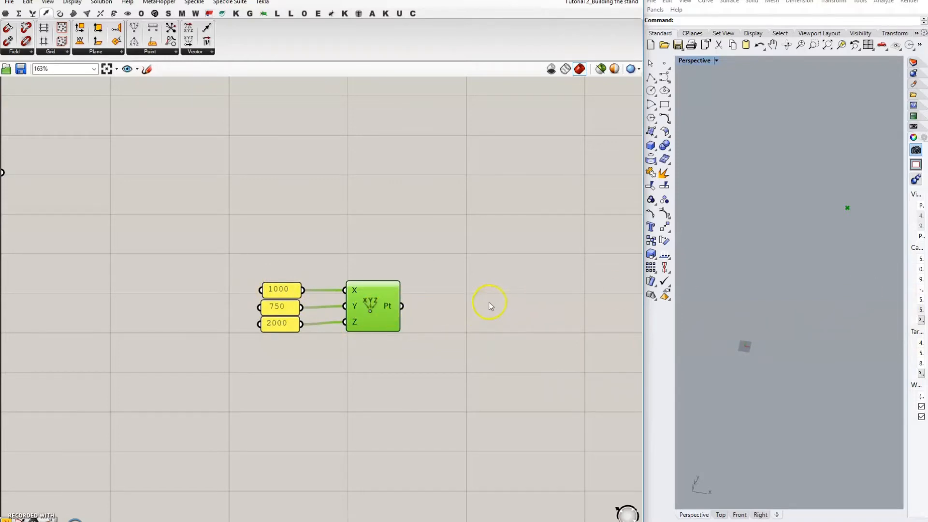
Step: Add a Move component after Construct Point and wire the point output to its geometry input
{"action": "scroll", "coordinate": [370, 292], "scroll_direction": "down", "scroll_amount": 2}
{"action": "double_click", "coordinate": [432, 290]}
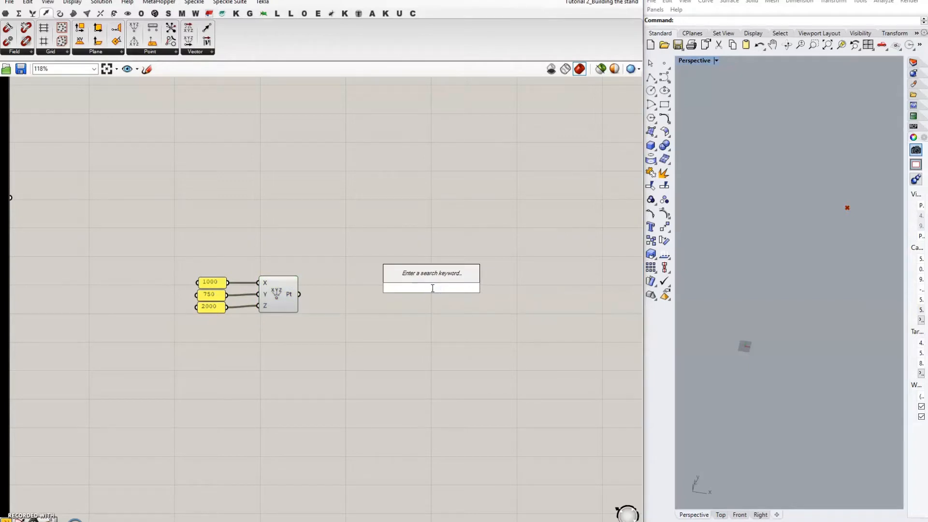
{"action": "type", "text": "move"}
{"action": "key", "text": "Return"}
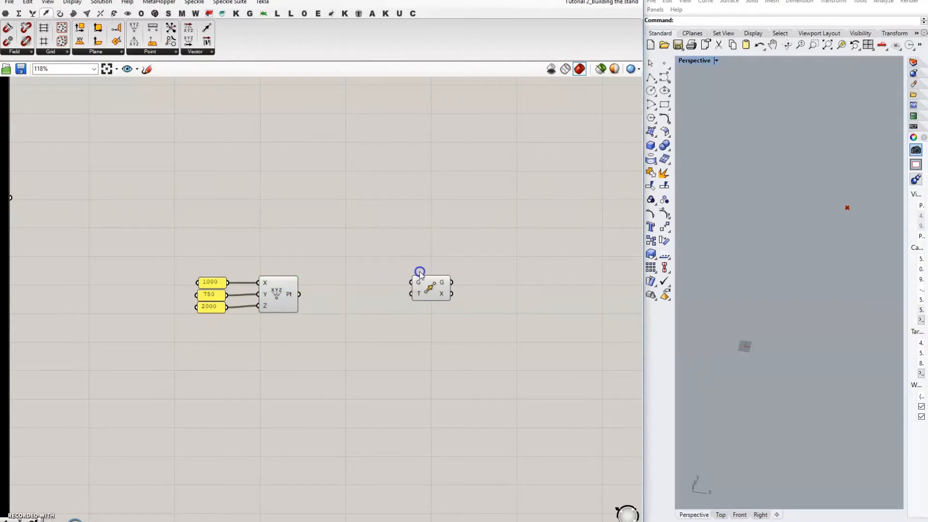
{"action": "left_click_drag", "start_coordinate": [299, 294], "coordinate": [440, 315]}
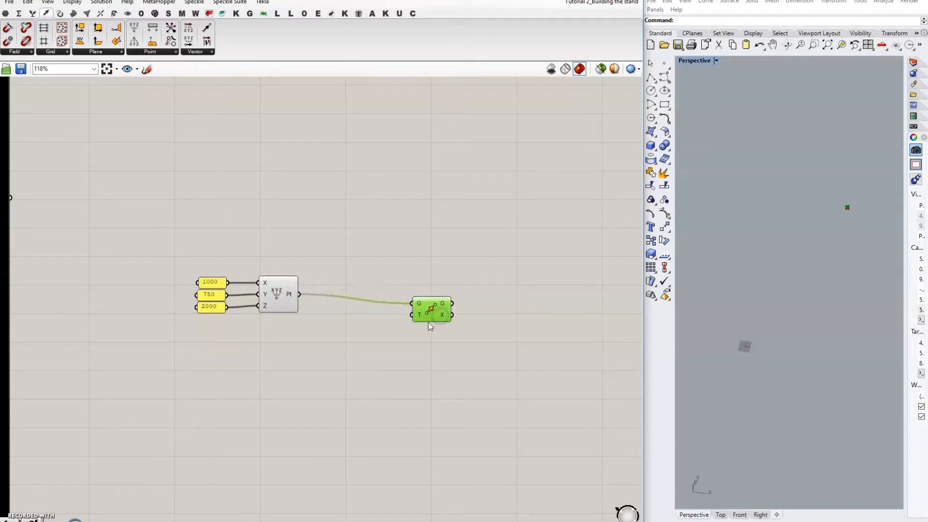
Step: Add a Unit Z vector below the Move component and wire its output to Move's T input
{"action": "double_click", "coordinate": [409, 344]}
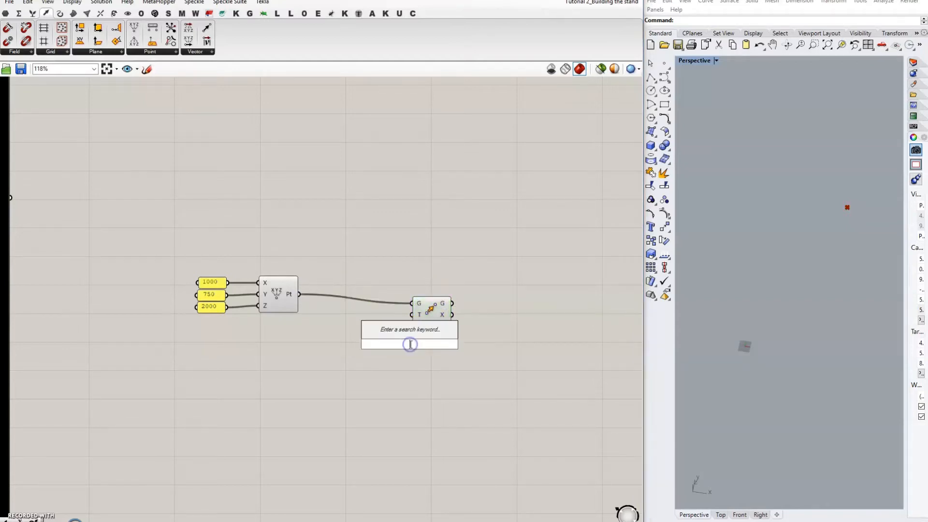
{"action": "type", "text": "z"}
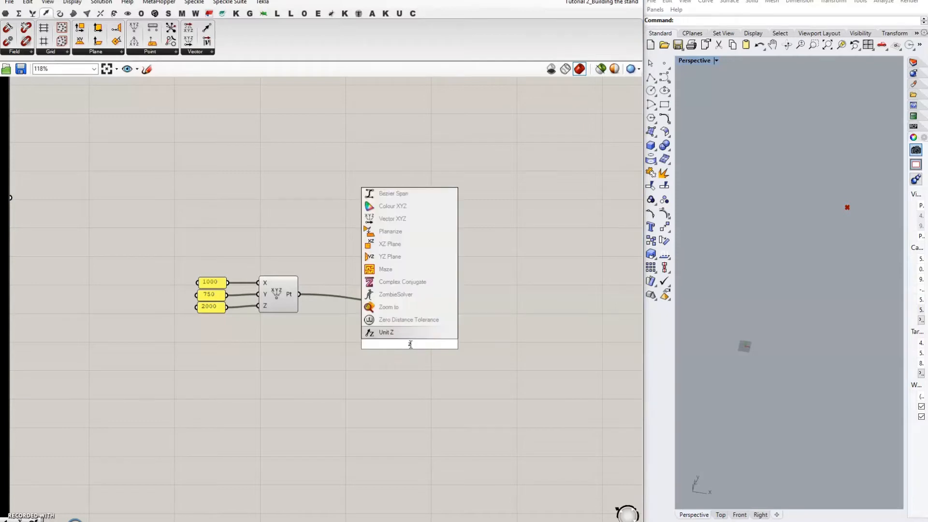
{"action": "left_click", "coordinate": [414, 334]}
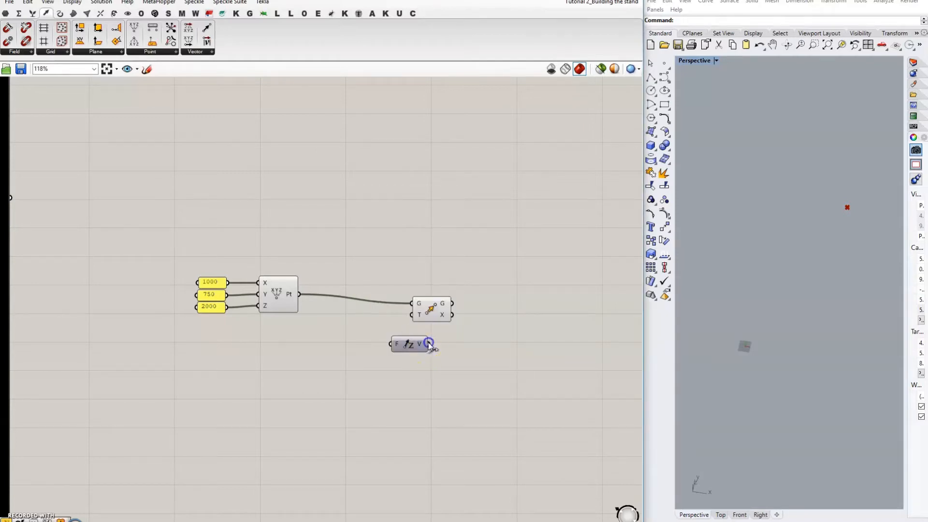
{"action": "left_click_drag", "start_coordinate": [429, 344], "coordinate": [416, 318]}
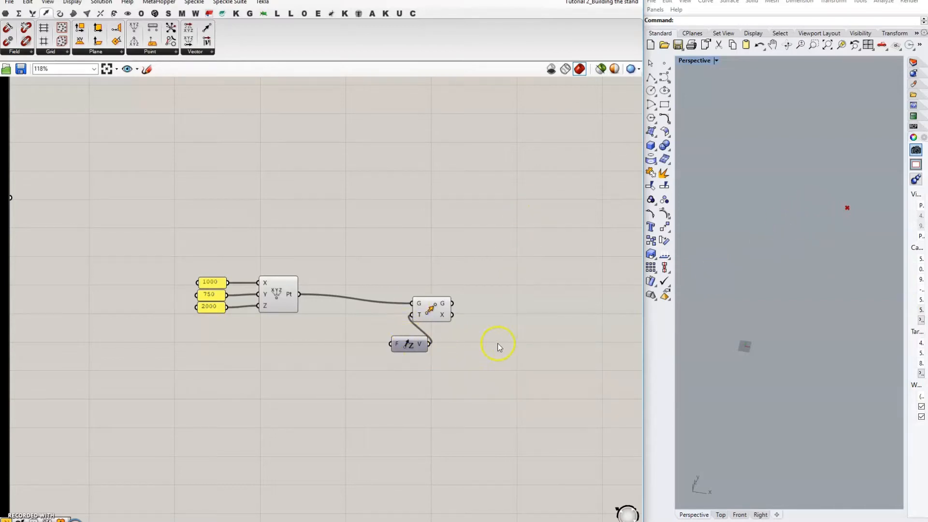
Step: Wire the Height of stand (m) slider to the F input of the Unit Z vector
{"action": "scroll", "coordinate": [547, 330], "scroll_direction": "down", "scroll_amount": 5}
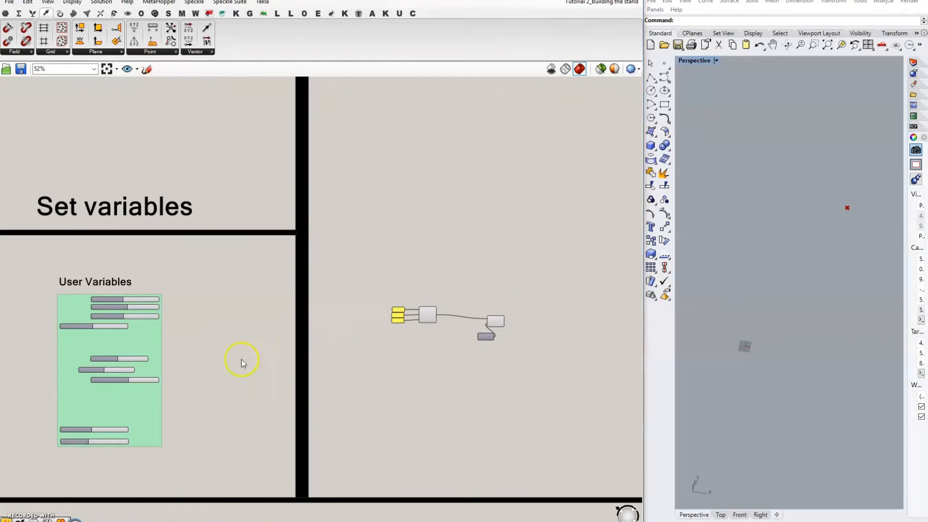
{"action": "scroll", "coordinate": [104, 367], "scroll_direction": "up", "scroll_amount": 8}
{"action": "left_click", "coordinate": [106, 333]}
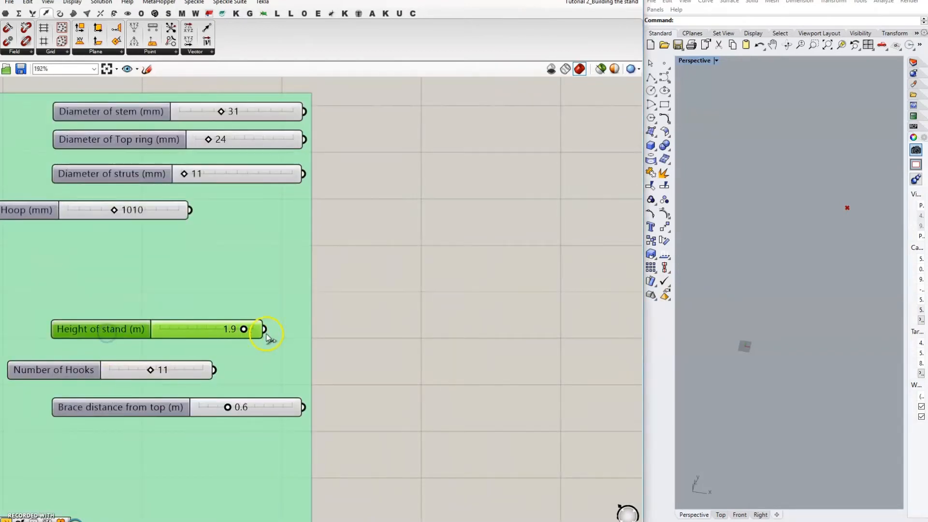
{"action": "left_click_drag", "start_coordinate": [265, 329], "coordinate": [517, 340]}
{"action": "scroll", "coordinate": [201, 366], "scroll_direction": "down", "scroll_amount": 7}
{"action": "scroll", "coordinate": [607, 328], "scroll_direction": "up", "scroll_amount": 7}
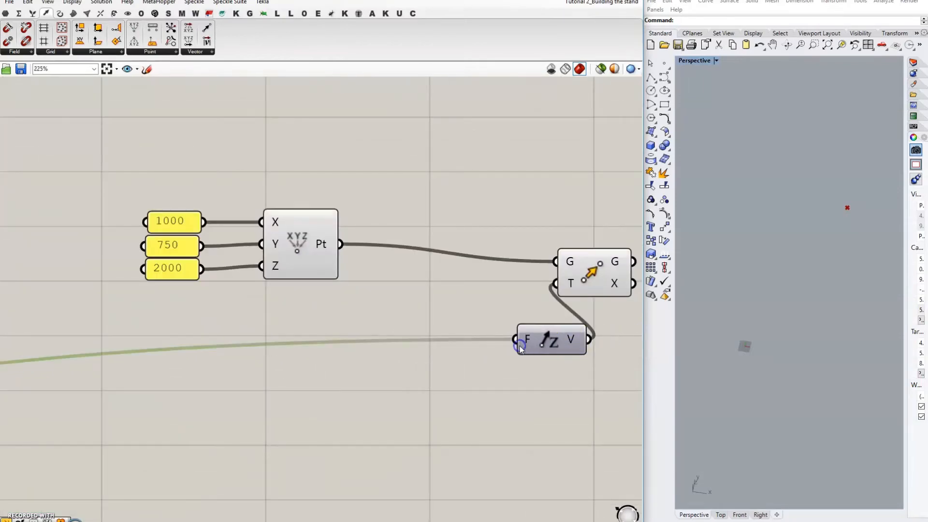
Step: Add the expression x*1000 to Unit Z's F input to convert metres to millimetres, and check the resulting vector output
{"action": "right_click", "coordinate": [526, 339]}
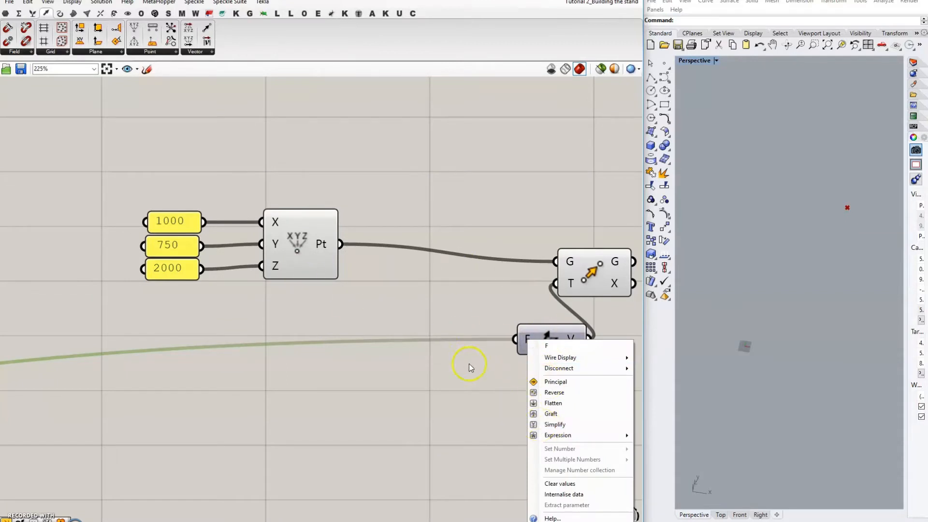
{"action": "mouse_move", "coordinate": [580, 435]}
{"action": "left_click", "coordinate": [662, 441]}
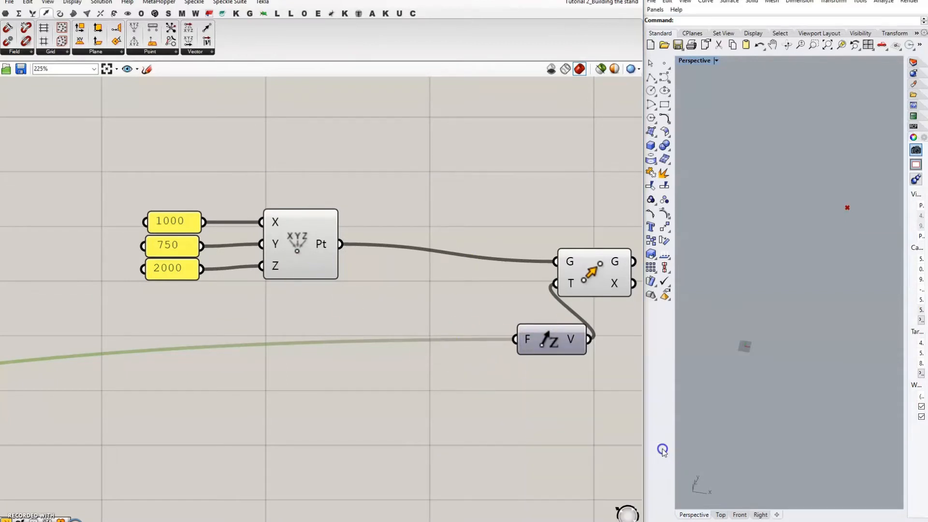
{"action": "right_click", "coordinate": [527, 339]}
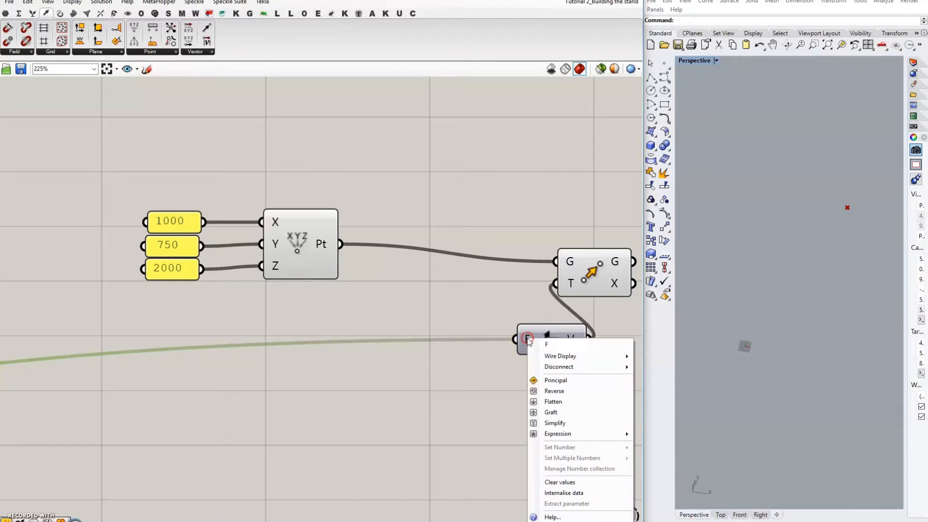
{"action": "mouse_move", "coordinate": [590, 433]}
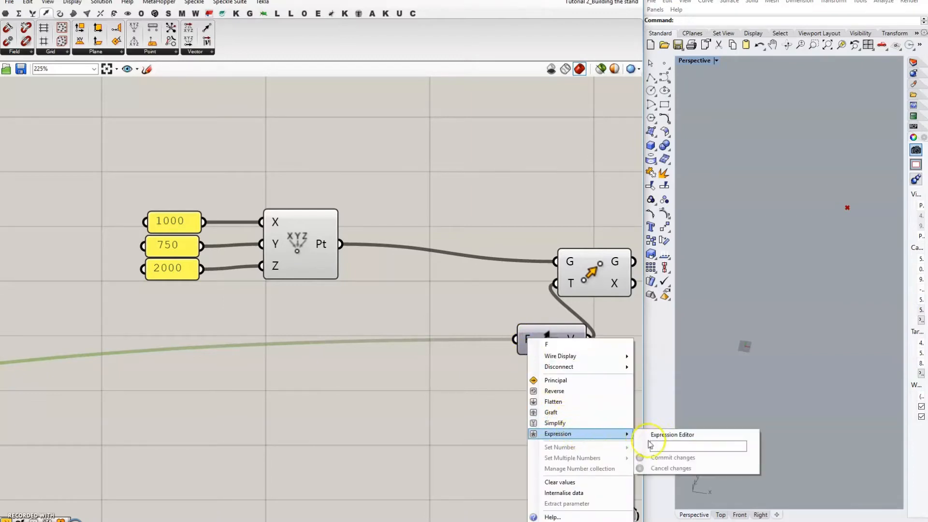
{"action": "left_click", "coordinate": [656, 446]}
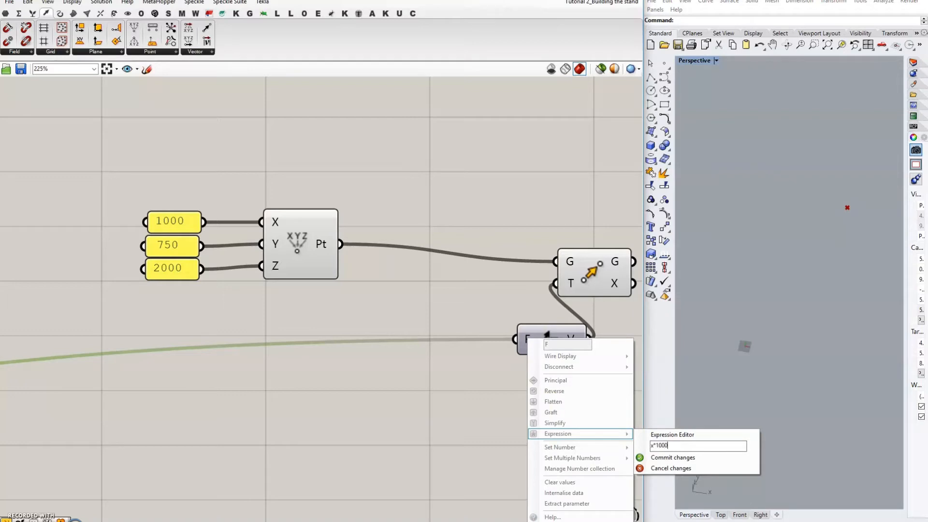
{"action": "type", "text": "x*1000"}
{"action": "left_click", "coordinate": [671, 458]}
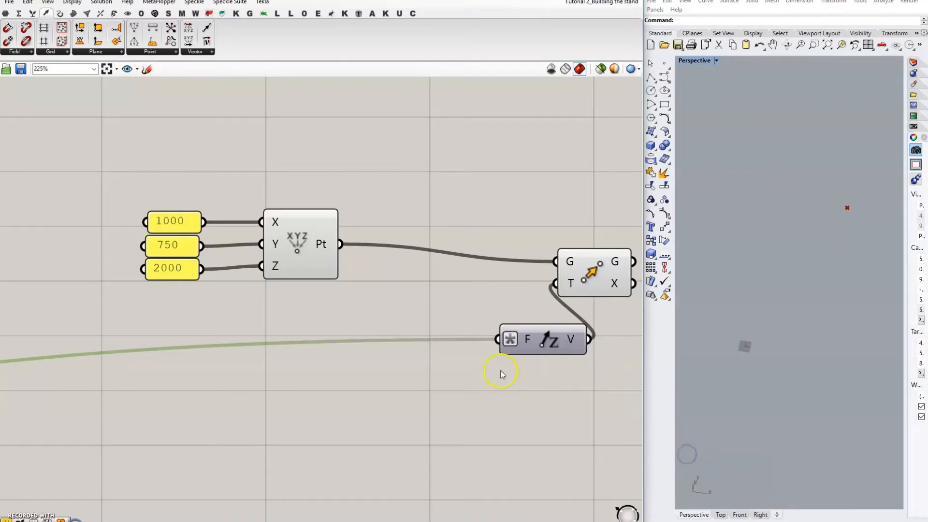
{"action": "right_click_drag", "start_coordinate": [497, 373], "coordinate": [425, 358]}
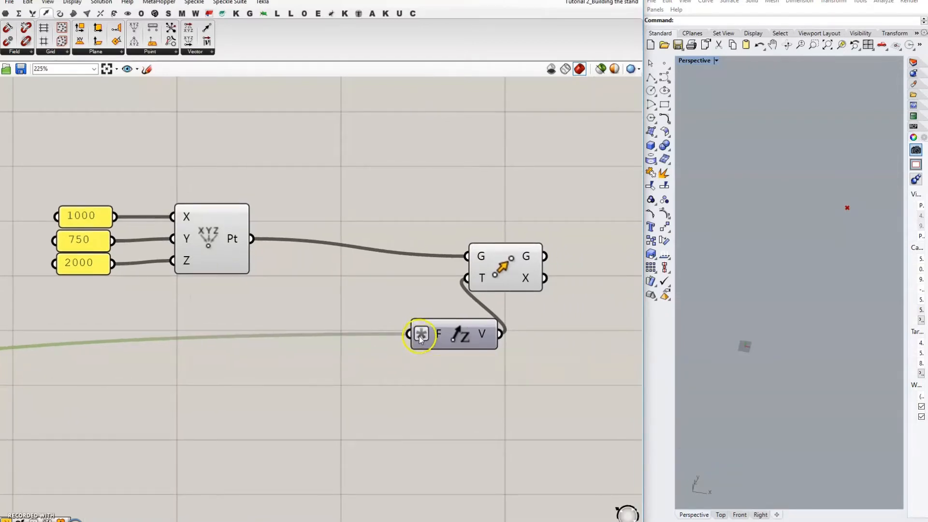
{"action": "mouse_move", "coordinate": [419, 336]}
{"action": "mouse_move", "coordinate": [481, 336]}
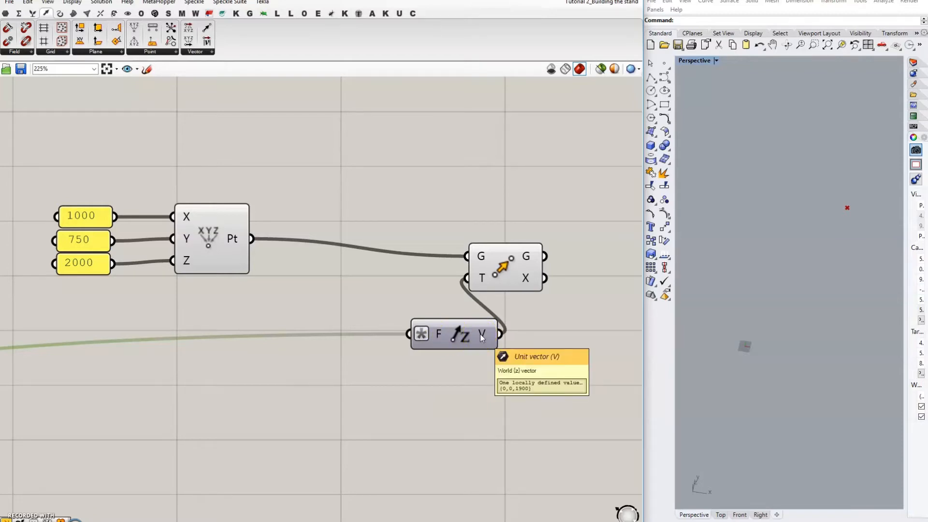
Step: Tuck the Unit Z component directly under Move, and compare the base point with the moved point in the viewport
{"action": "left_click_drag", "start_coordinate": [476, 334], "coordinate": [514, 320]}
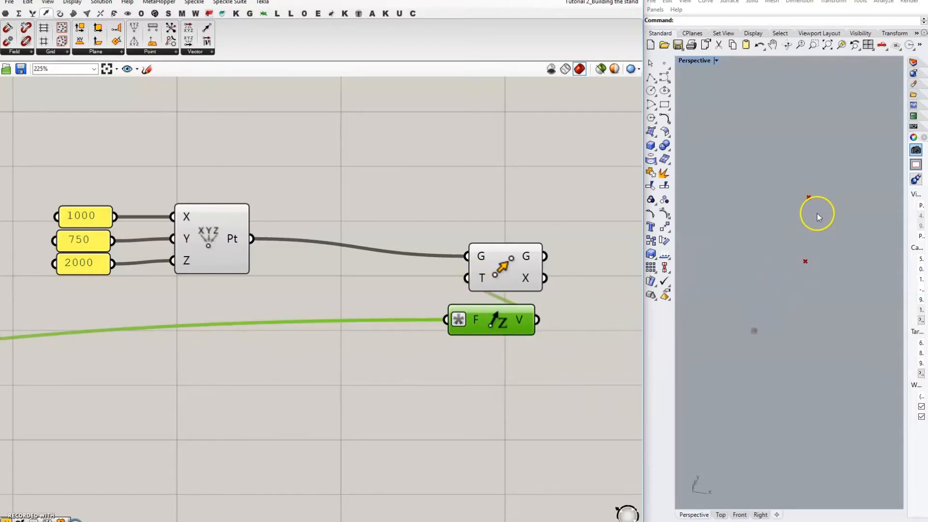
{"action": "left_click", "coordinate": [504, 261]}
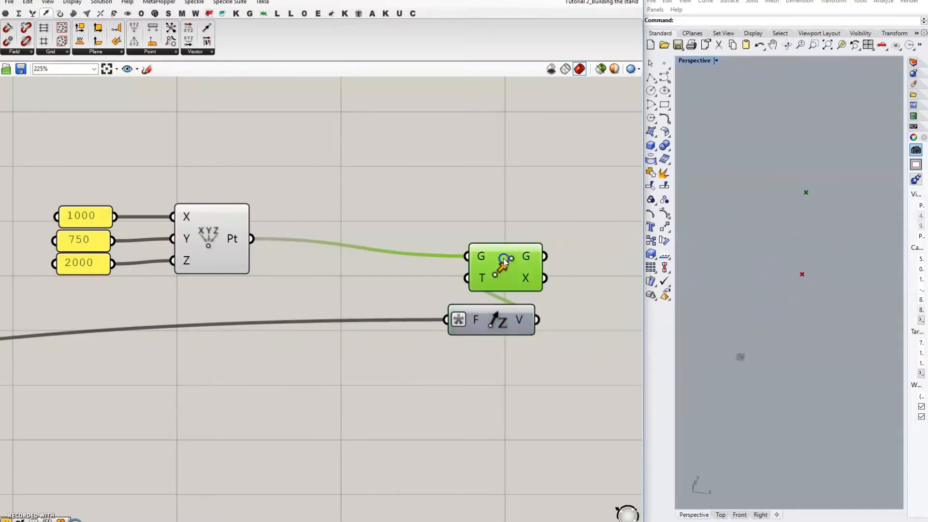
{"action": "left_click", "coordinate": [213, 241]}
{"action": "left_click", "coordinate": [494, 271]}
{"action": "right_click_drag", "start_coordinate": [595, 342], "coordinate": [438, 362]}
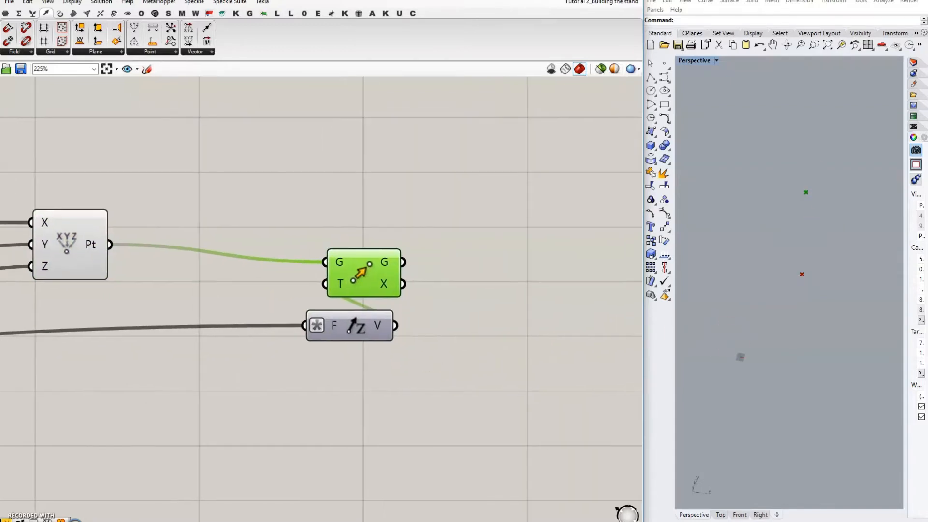
{"action": "left_click", "coordinate": [558, 265]}
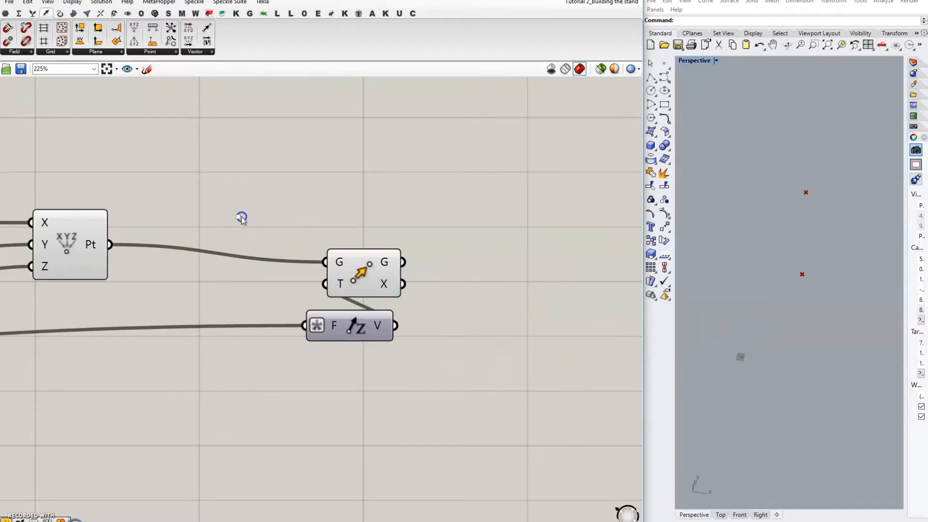
Step: Duplicate the Move and Unit Z pair, and wire the first Move's geometry output to the copy's G input
{"action": "left_click_drag", "start_coordinate": [240, 213], "coordinate": [462, 407]}
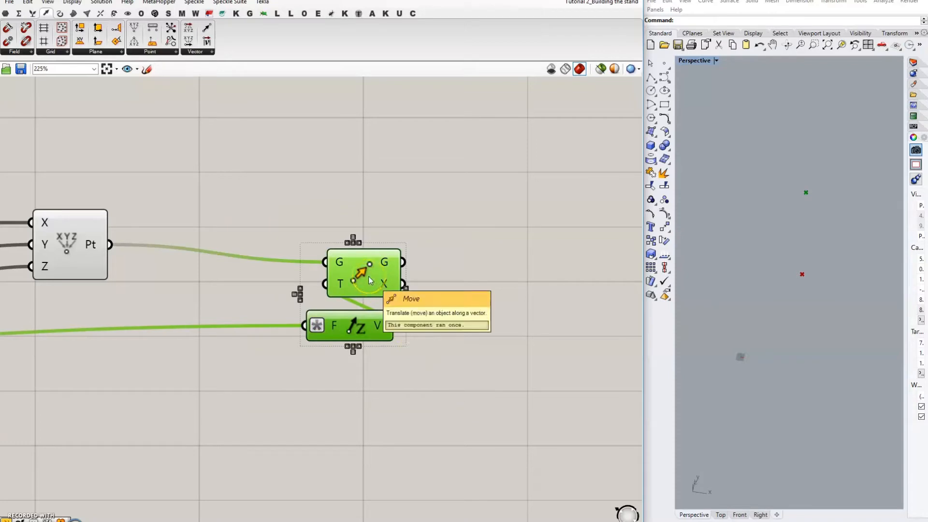
{"action": "left_click_drag", "start_coordinate": [369, 276], "coordinate": [502, 337]}
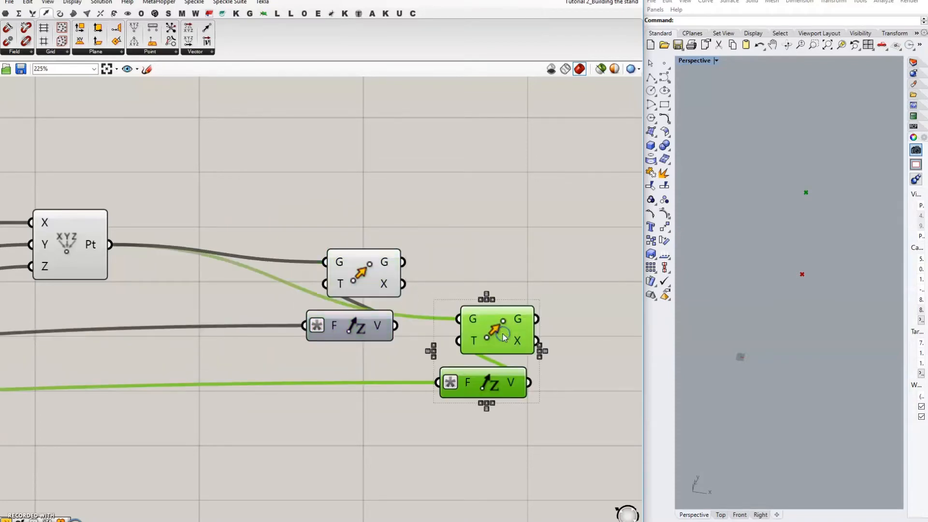
{"action": "left_click", "coordinate": [466, 271]}
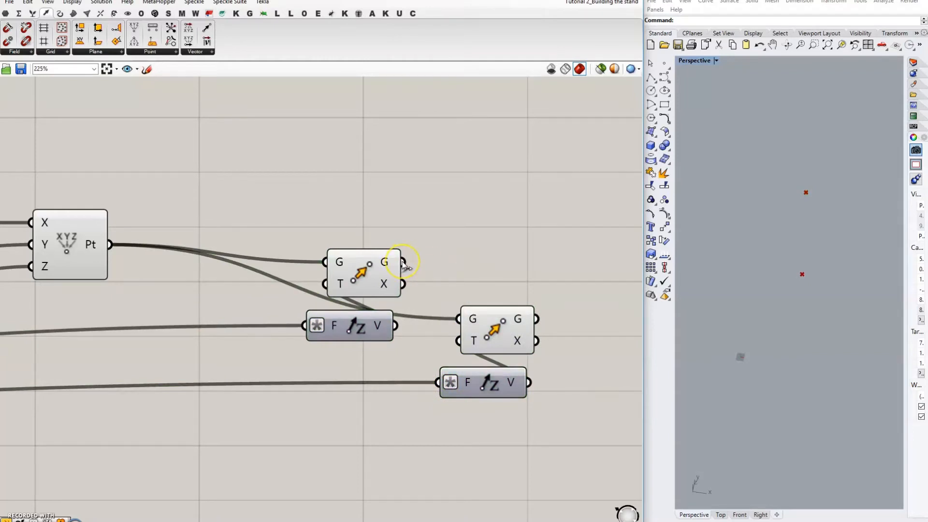
{"action": "left_click_drag", "start_coordinate": [403, 265], "coordinate": [459, 319]}
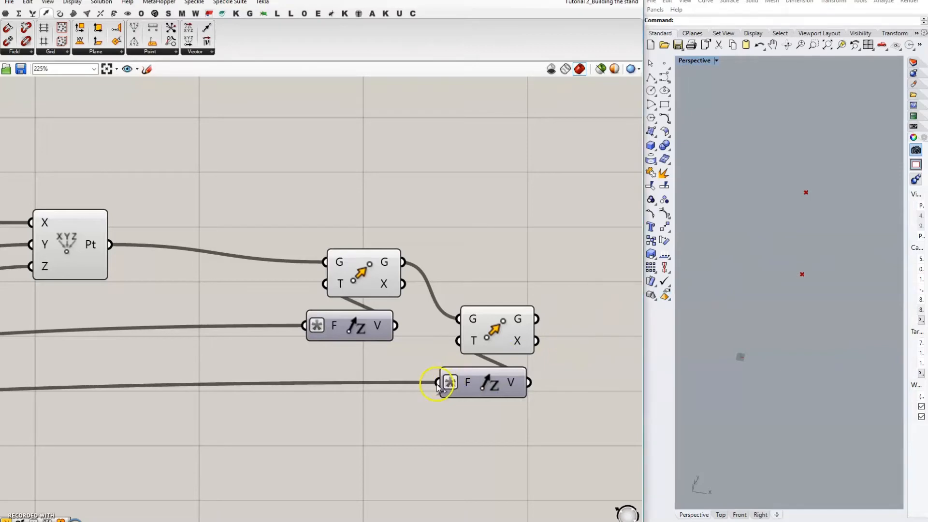
Step: Wire the Brace distance from top (m) slider to the F input of the duplicated Unit Z, replacing its existing connection
{"action": "left_click_drag", "start_coordinate": [438, 382], "coordinate": [240, 376]}
{"action": "scroll", "coordinate": [438, 342], "scroll_direction": "down", "scroll_amount": 10}
{"action": "scroll", "coordinate": [240, 364], "scroll_direction": "up", "scroll_amount": 9}
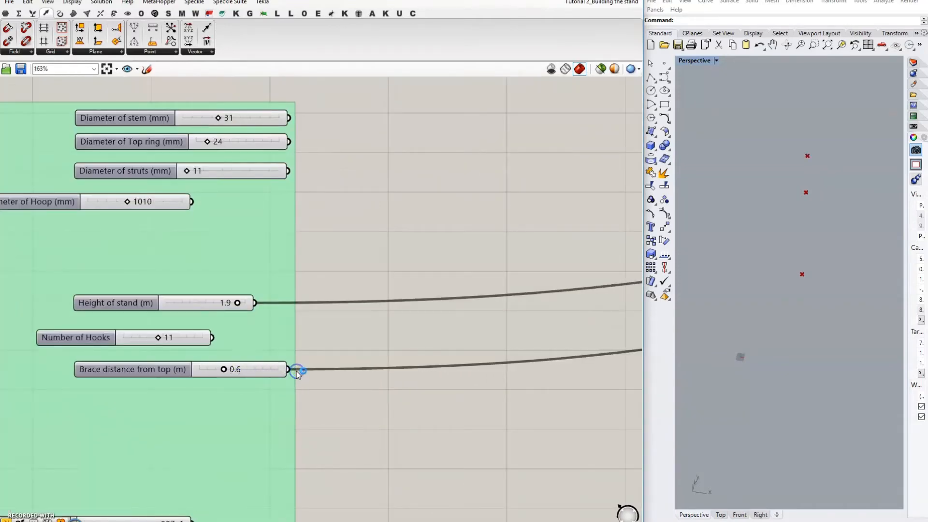
{"action": "scroll", "coordinate": [200, 371], "scroll_direction": "down", "scroll_amount": 6}
{"action": "scroll", "coordinate": [512, 341], "scroll_direction": "up", "scroll_amount": 2}
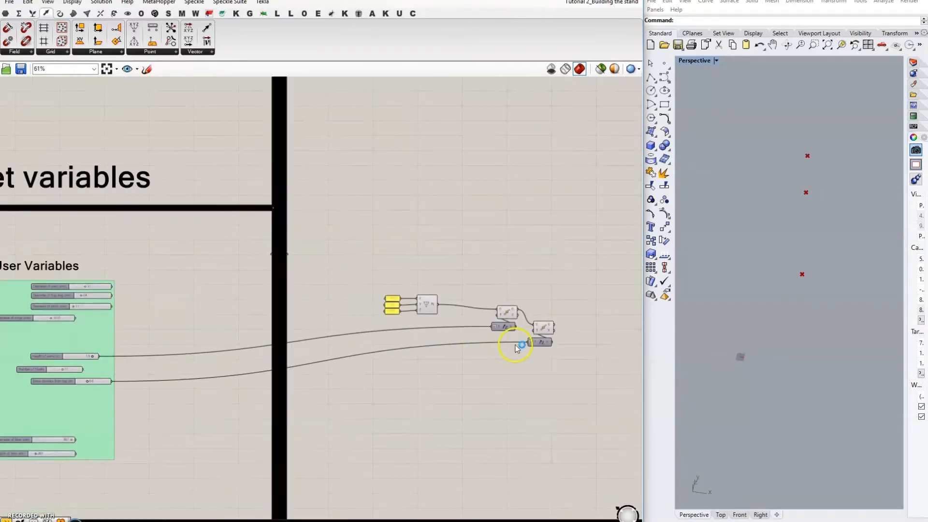
{"action": "scroll", "coordinate": [40, 397], "scroll_direction": "up", "scroll_amount": 4}
{"action": "scroll", "coordinate": [40, 397], "scroll_direction": "up", "scroll_amount": 2}
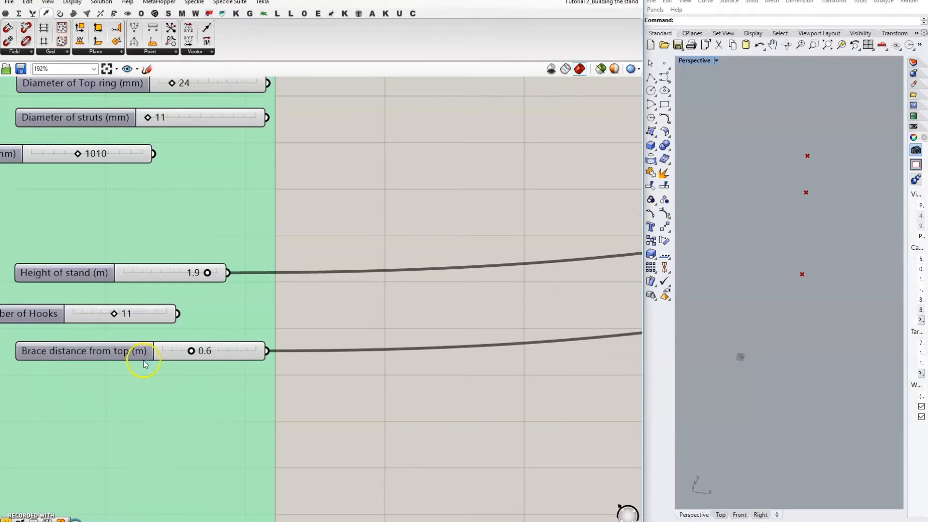
{"action": "scroll", "coordinate": [127, 365], "scroll_direction": "down", "scroll_amount": 3}
{"action": "scroll", "coordinate": [127, 365], "scroll_direction": "down", "scroll_amount": 4}
{"action": "scroll", "coordinate": [525, 332], "scroll_direction": "up", "scroll_amount": 8}
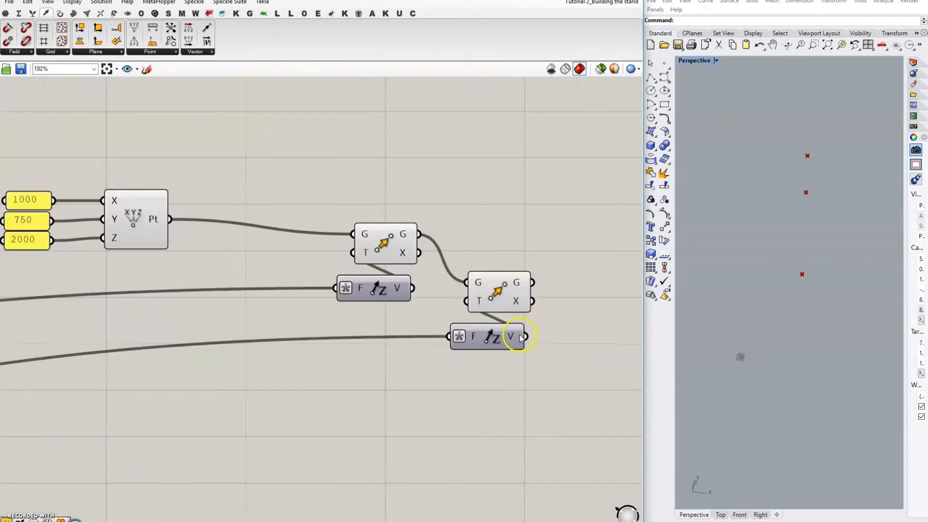
Step: Check which viewport points belong to Construct Point, the first Move and the second Move
{"action": "left_click", "coordinate": [488, 335]}
{"action": "left_click", "coordinate": [478, 375]}
{"action": "scroll", "coordinate": [420, 333], "scroll_direction": "down", "scroll_amount": 3}
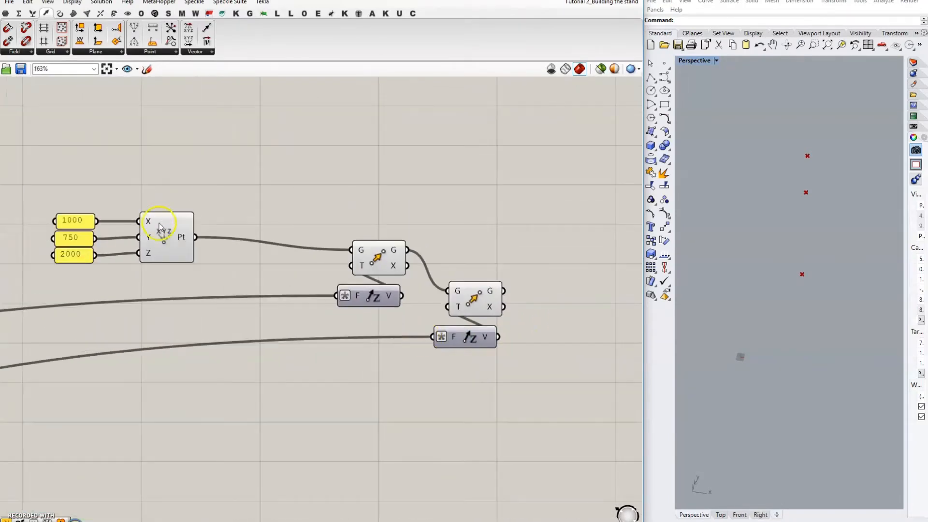
{"action": "left_click", "coordinate": [170, 236]}
{"action": "left_click", "coordinate": [357, 256]}
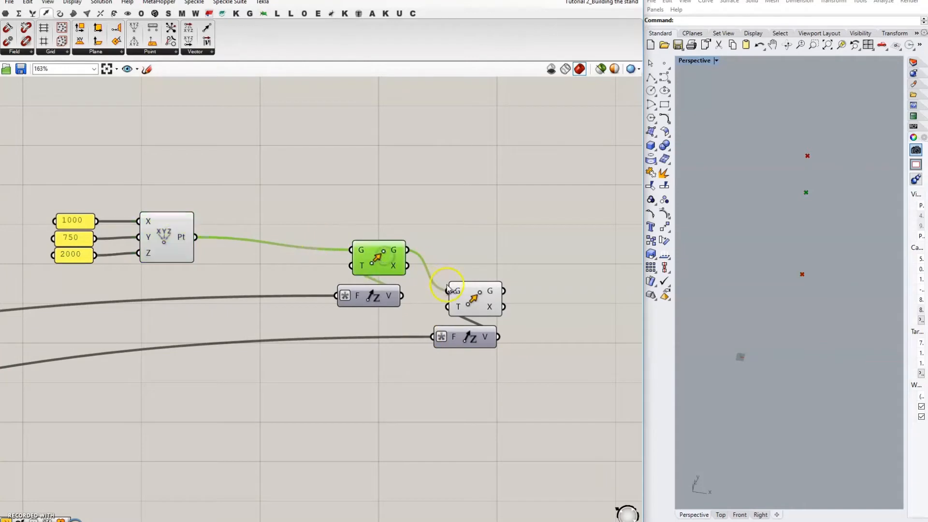
{"action": "left_click", "coordinate": [179, 239]}
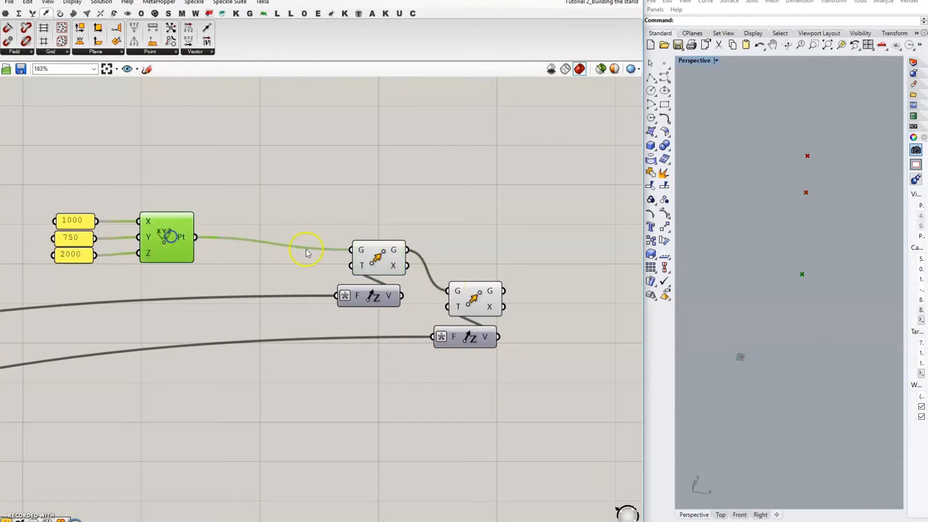
{"action": "left_click", "coordinate": [375, 258]}
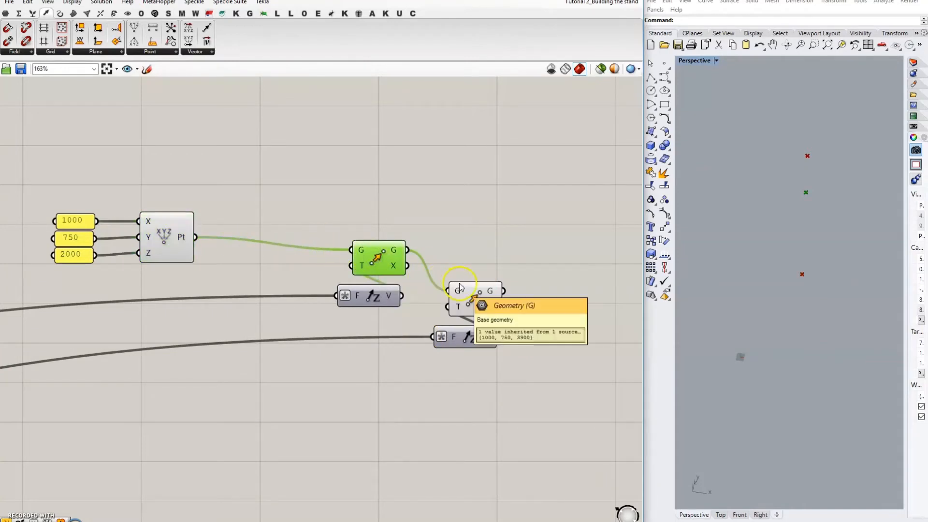
{"action": "left_click", "coordinate": [466, 300]}
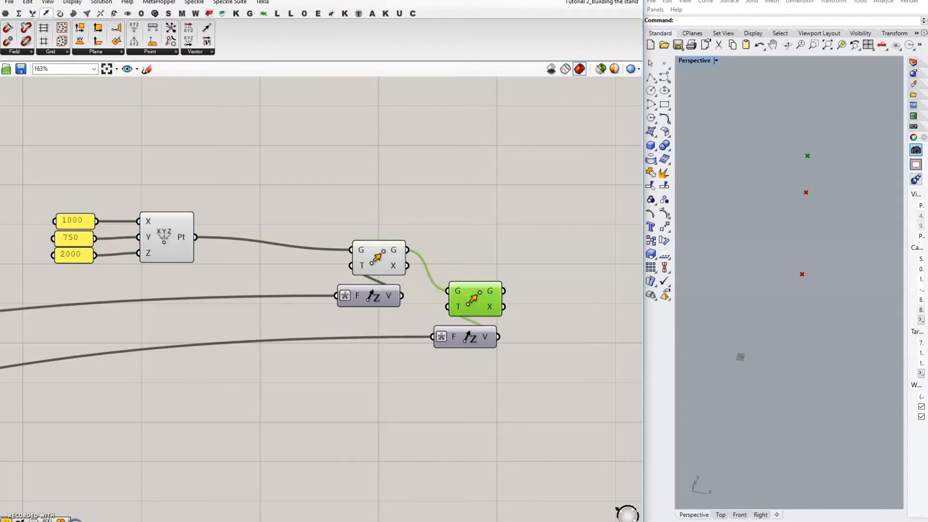
Step: Change the second Unit Z's F input expression to x*-1000, and check the two moved points in the viewport
{"action": "right_click", "coordinate": [441, 337]}
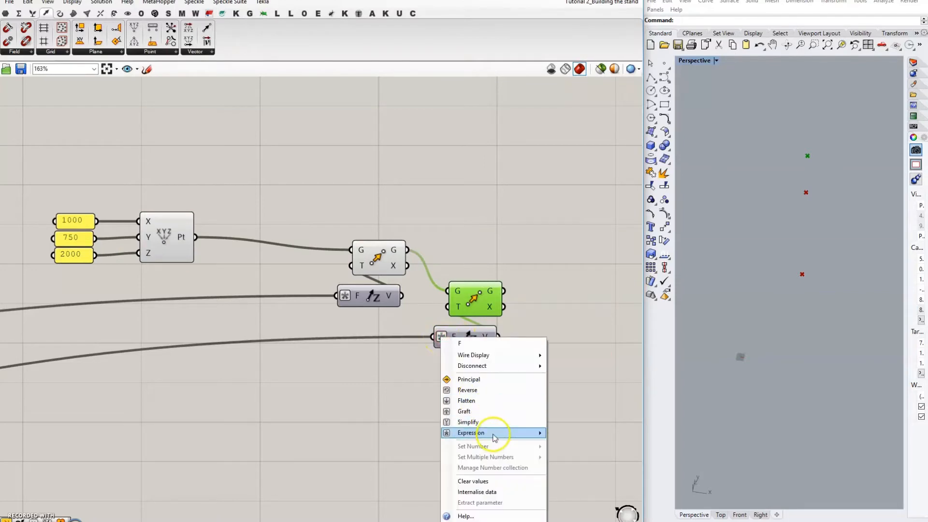
{"action": "left_click", "coordinate": [570, 448]}
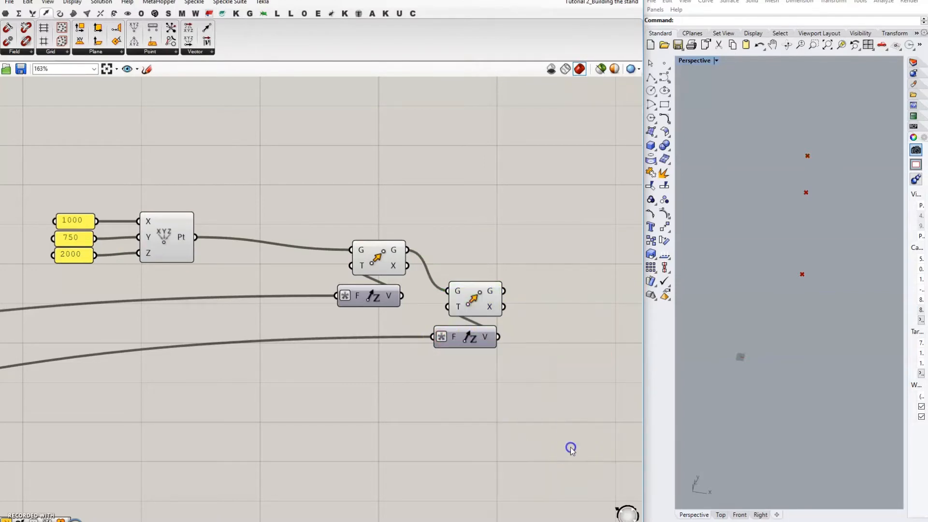
{"action": "right_click", "coordinate": [441, 337]}
{"action": "left_click", "coordinate": [485, 435]}
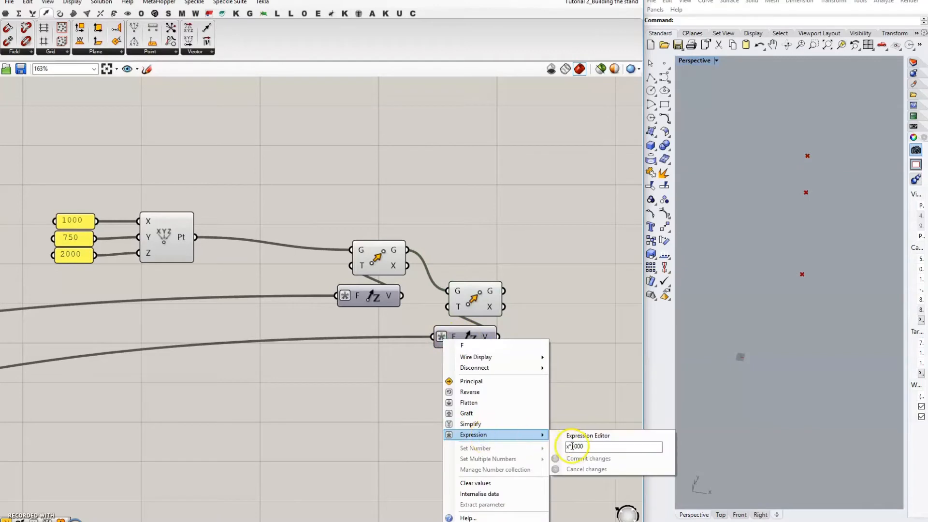
{"action": "left_click", "coordinate": [571, 445]}
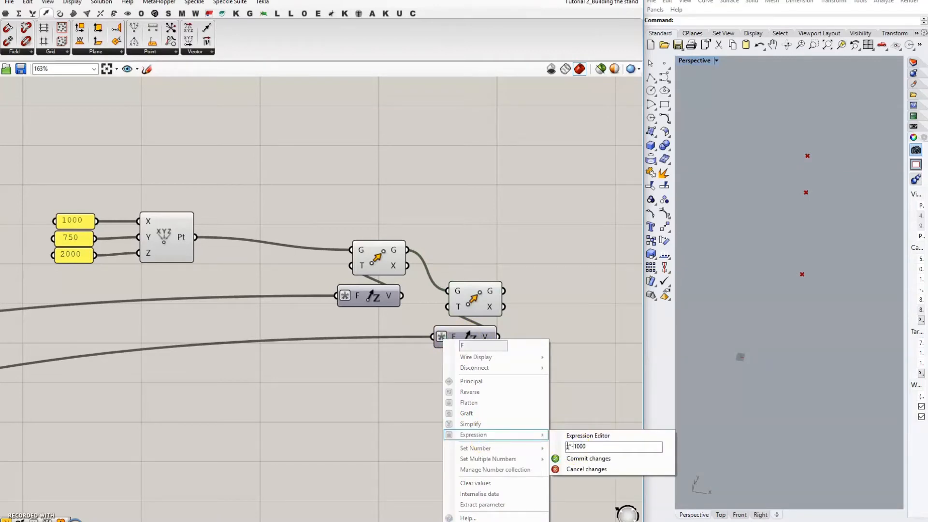
{"action": "type", "text": "-"}
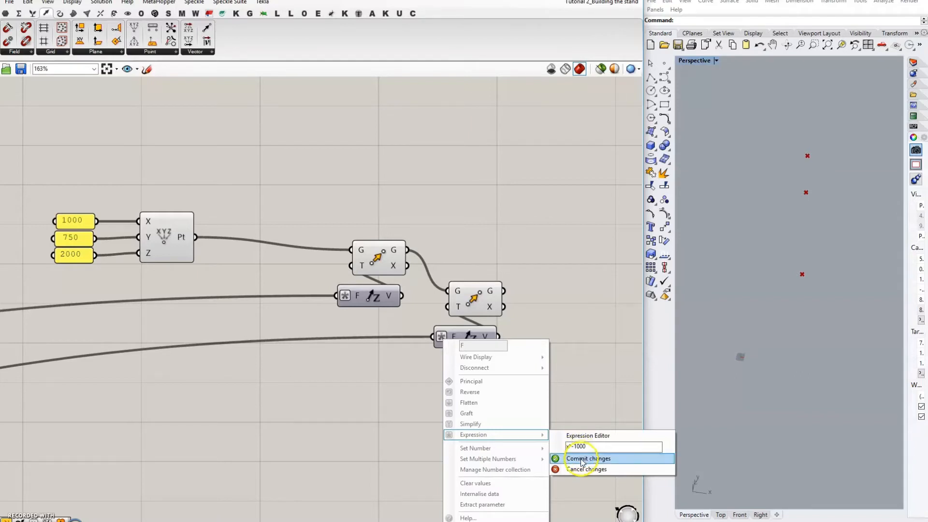
{"action": "left_click", "coordinate": [580, 458]}
{"action": "left_click", "coordinate": [367, 261]}
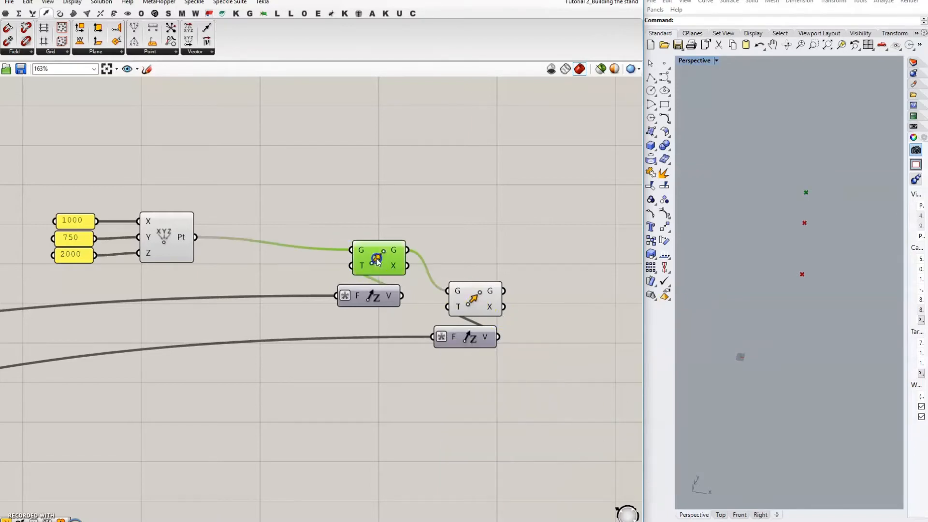
{"action": "left_click", "coordinate": [469, 305]}
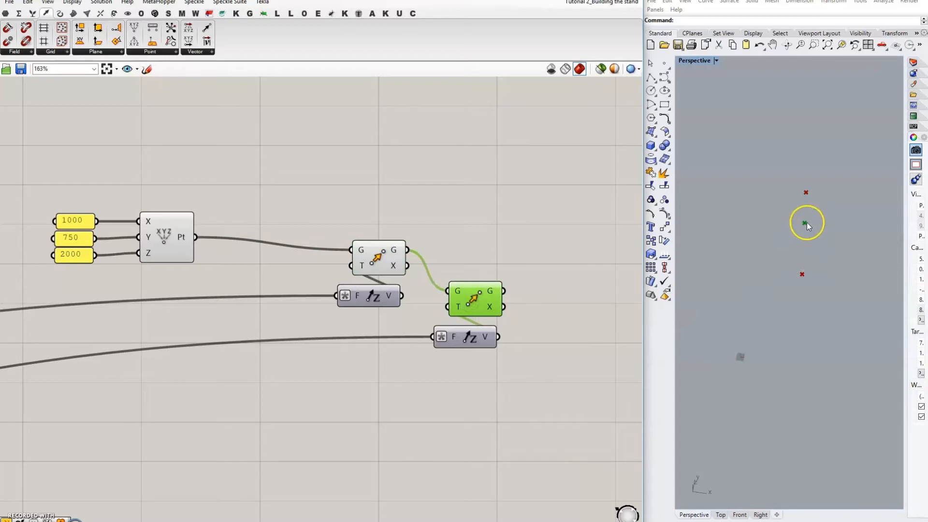
{"action": "left_click", "coordinate": [635, 252]}
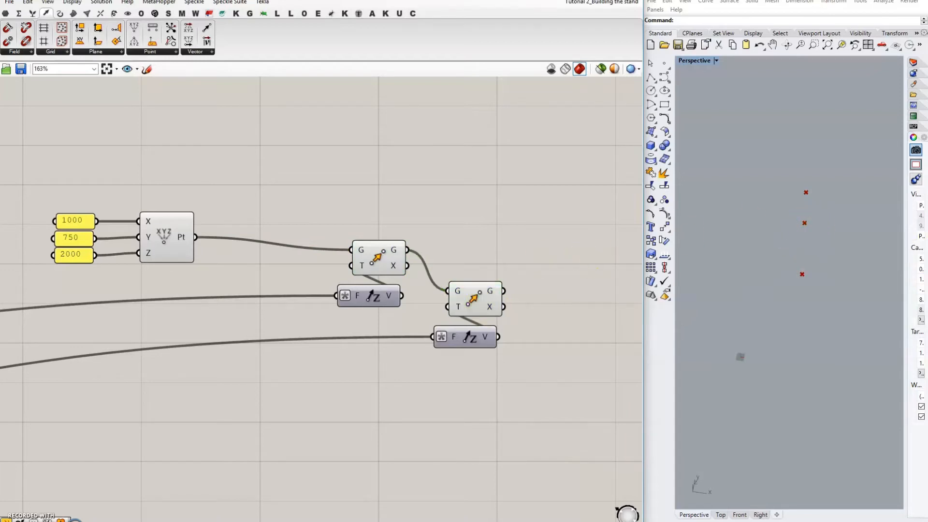
Step: Add a Circle CNR component and wire the first Move's geometry output to its C input
{"action": "double_click", "coordinate": [581, 216]}
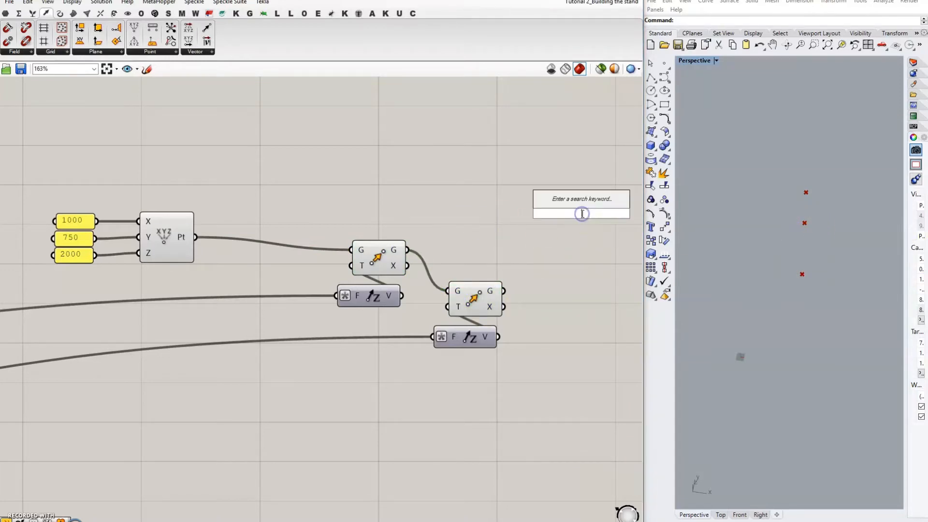
{"action": "type", "text": "circle"}
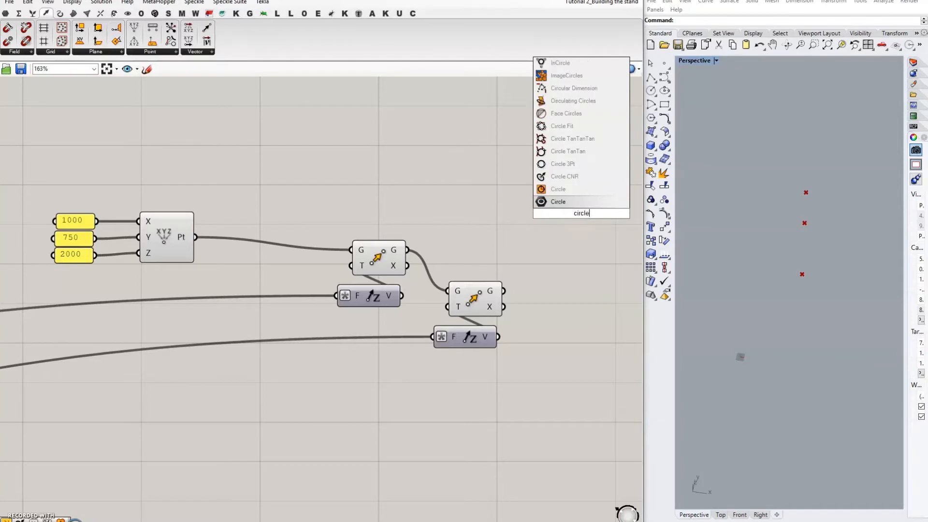
{"action": "left_click", "coordinate": [578, 176]}
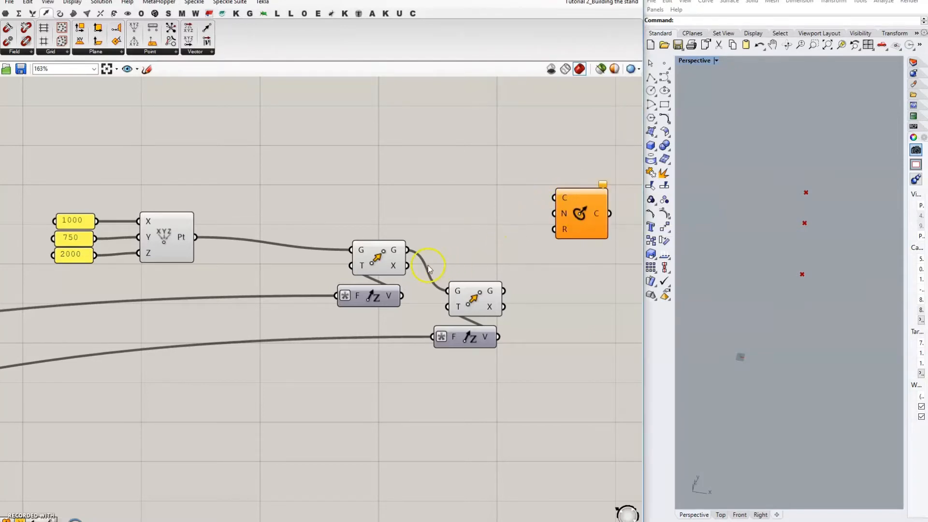
{"action": "left_click_drag", "start_coordinate": [407, 250], "coordinate": [552, 199]}
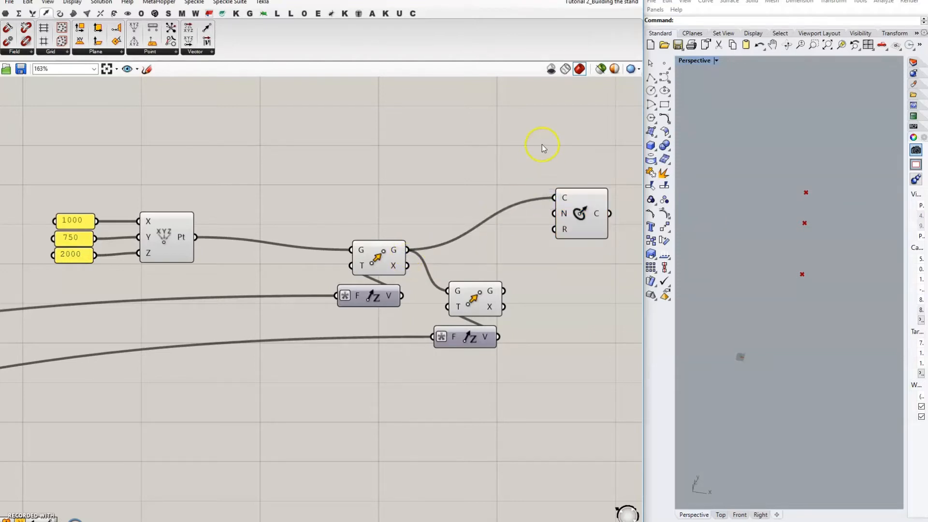
{"action": "right_click_drag", "start_coordinate": [543, 145], "coordinate": [428, 160]}
{"action": "left_click", "coordinate": [450, 167]}
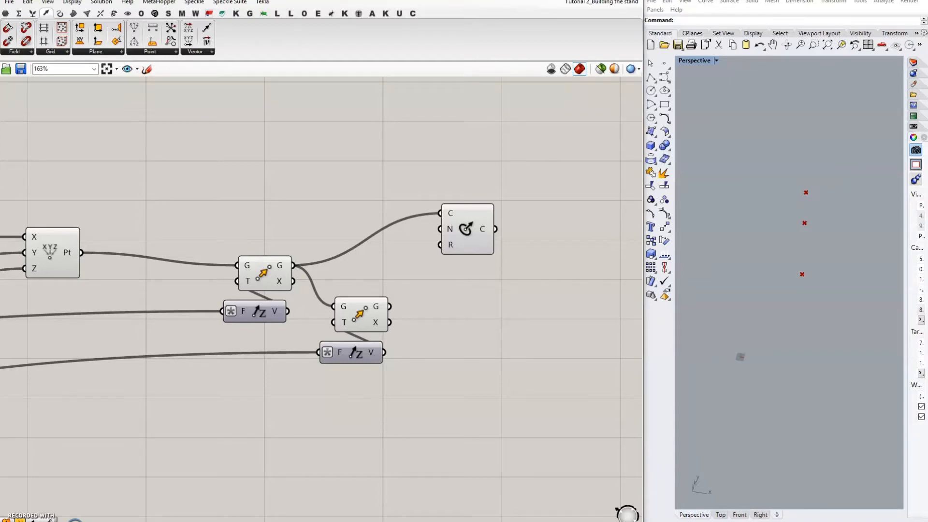
Step: Wire the Diameter of Hoop (mm) slider to Circle CNR's R input and reposition the circle component slightly
{"action": "right_click_drag", "start_coordinate": [329, 202], "coordinate": [347, 200]}
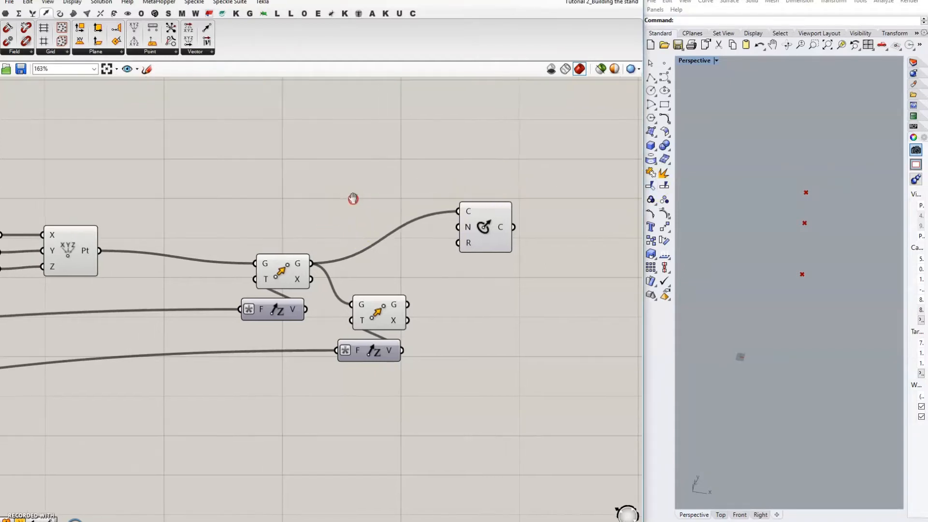
{"action": "left_click", "coordinate": [294, 276]}
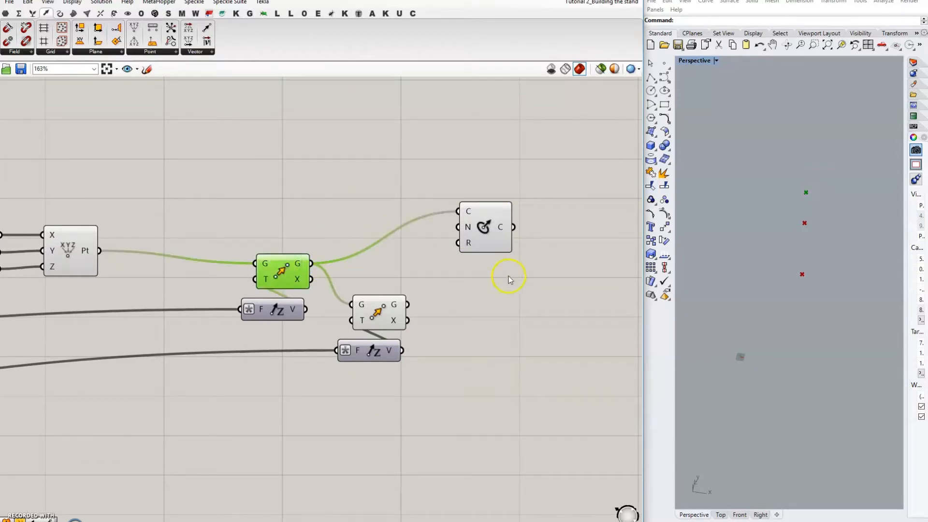
{"action": "left_click", "coordinate": [492, 235]}
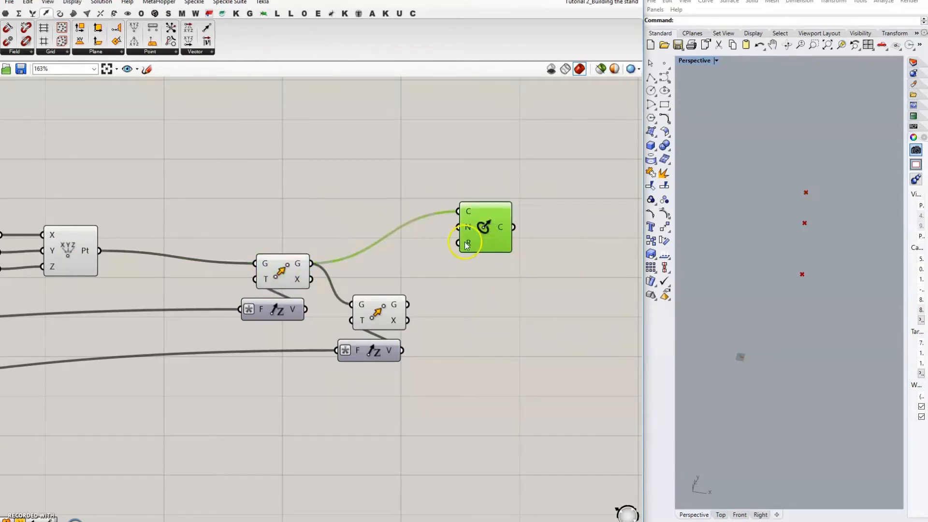
{"action": "scroll", "coordinate": [454, 244], "scroll_direction": "down", "scroll_amount": 5}
{"action": "left_click_drag", "start_coordinate": [458, 244], "coordinate": [151, 257]}
{"action": "scroll", "coordinate": [162, 263], "scroll_direction": "up", "scroll_amount": 4}
{"action": "scroll", "coordinate": [309, 269], "scroll_direction": "down", "scroll_amount": 4}
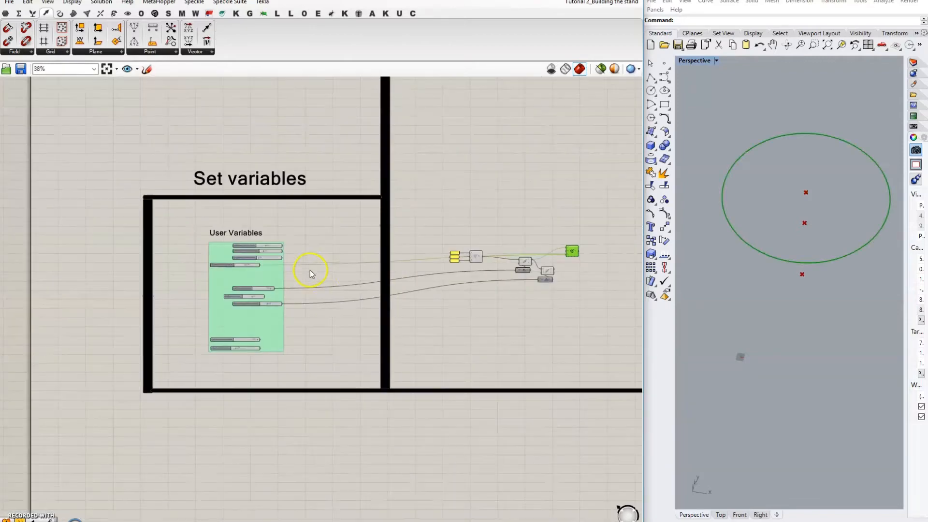
{"action": "scroll", "coordinate": [555, 252], "scroll_direction": "up", "scroll_amount": 4}
{"action": "left_click_drag", "start_coordinate": [530, 242], "coordinate": [517, 217]}
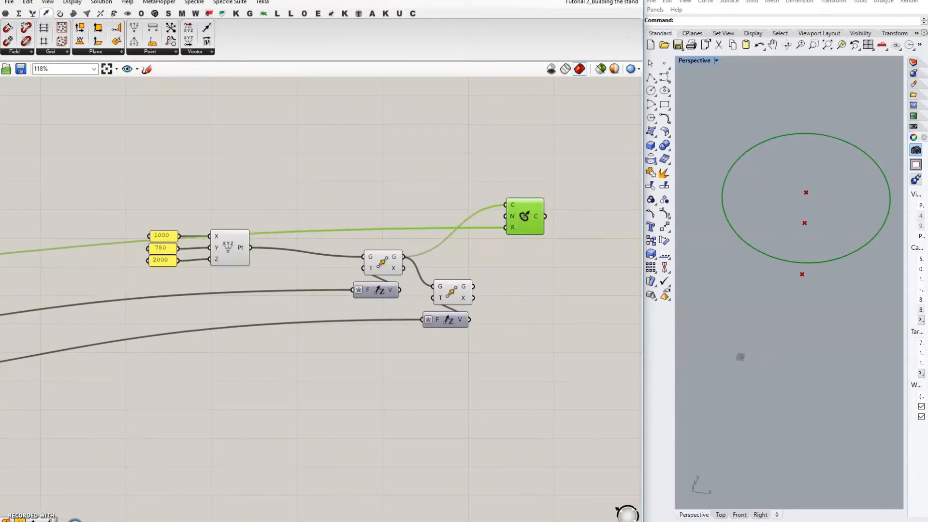
Step: Set the expression on Circle CNR's R input to x/2 so the hoop diameter is halved into a radius
{"action": "right_click", "coordinate": [513, 227]}
{"action": "mouse_move", "coordinate": [614, 323]}
{"action": "left_click", "coordinate": [662, 333]}
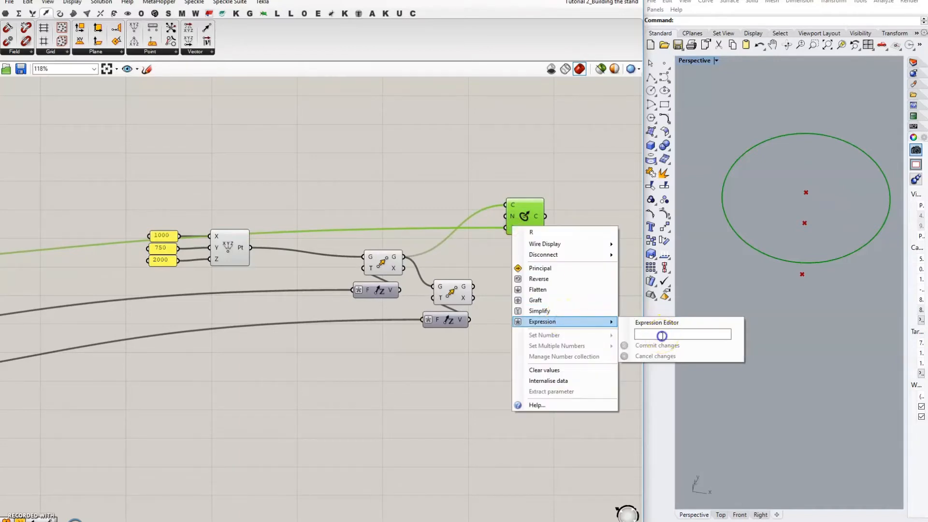
{"action": "type", "text": "x/2"}
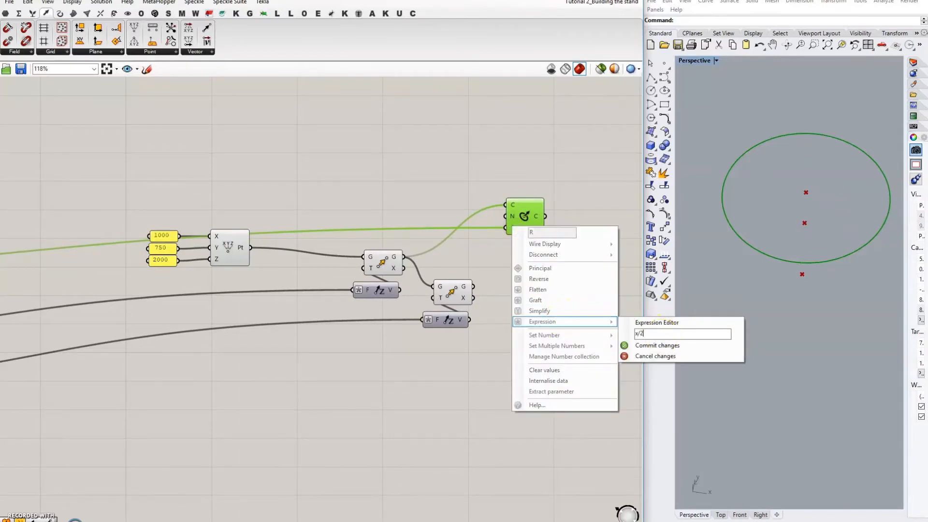
{"action": "left_click", "coordinate": [655, 346]}
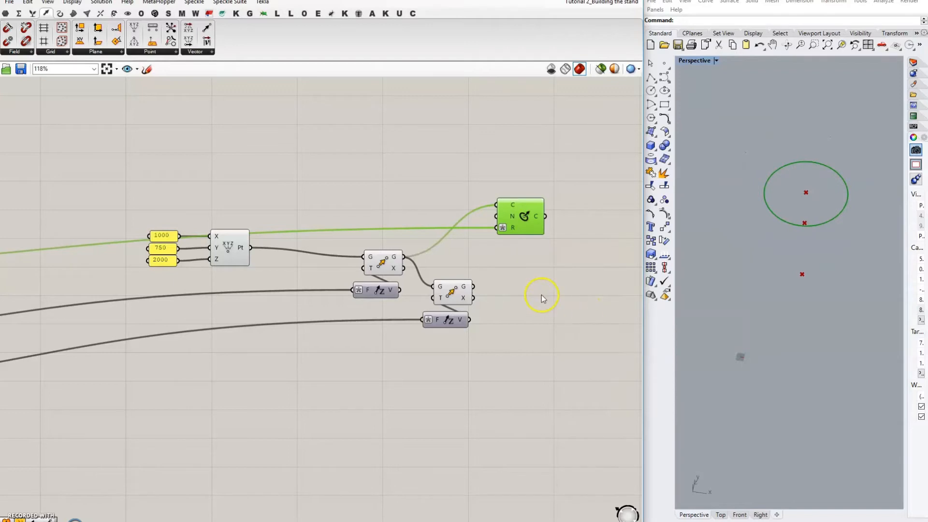
{"action": "left_click", "coordinate": [598, 274]}
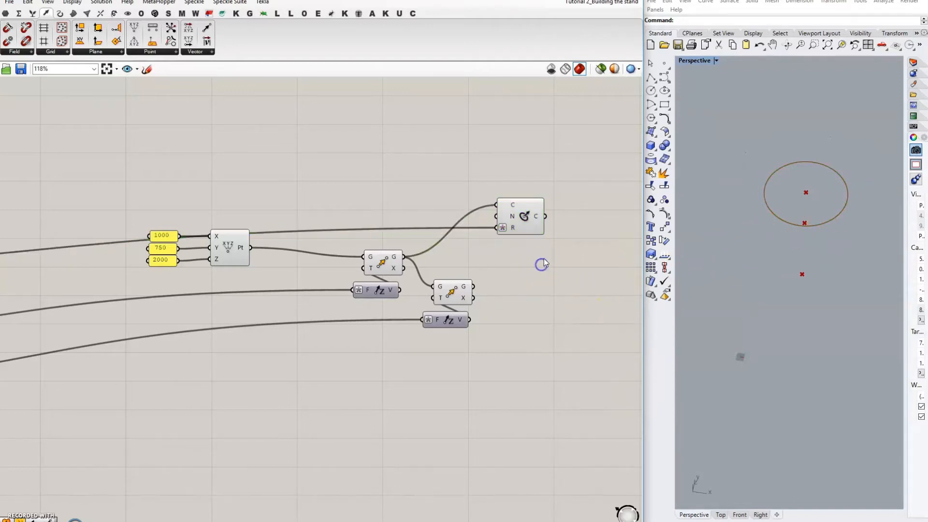
Step: Add a two-point Line component and place it above the Circle CNR component
{"action": "right_click_drag", "start_coordinate": [541, 263], "coordinate": [463, 264]}
{"action": "double_click", "coordinate": [476, 164]}
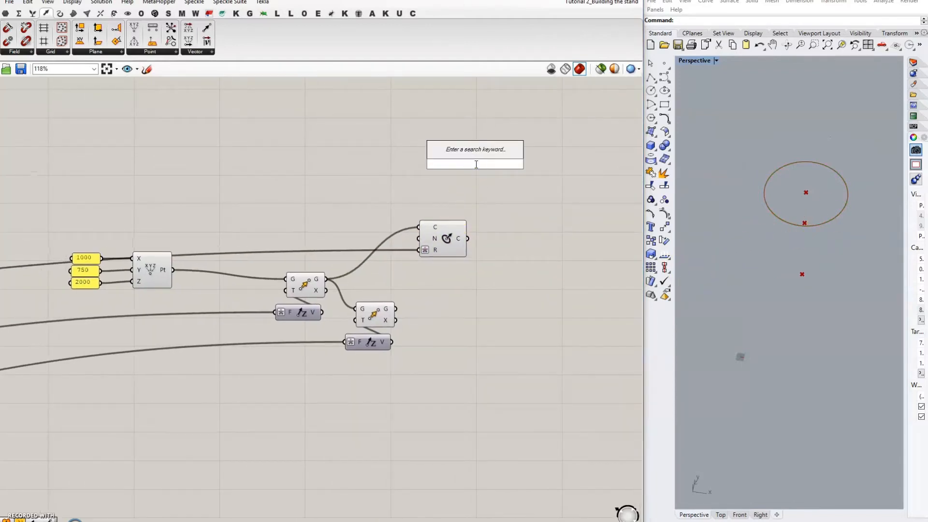
{"action": "type", "text": "line"}
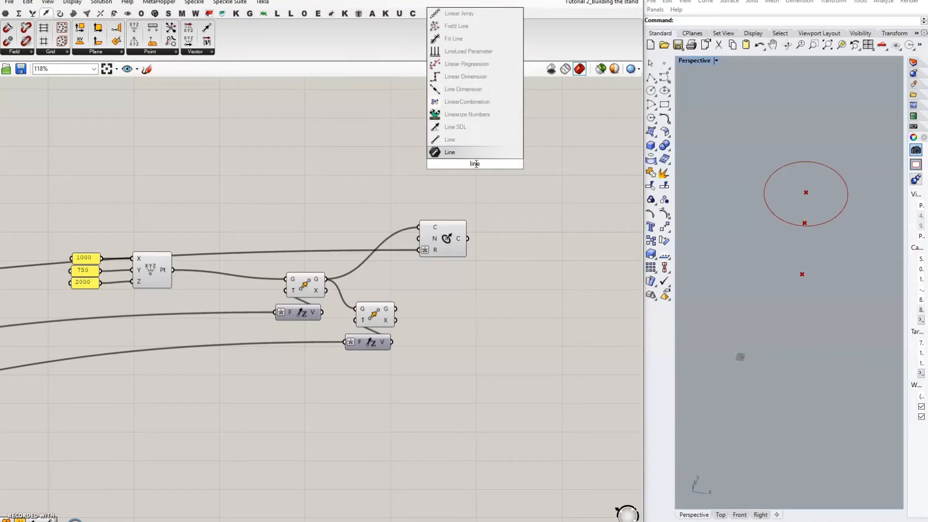
{"action": "left_click", "coordinate": [469, 150]}
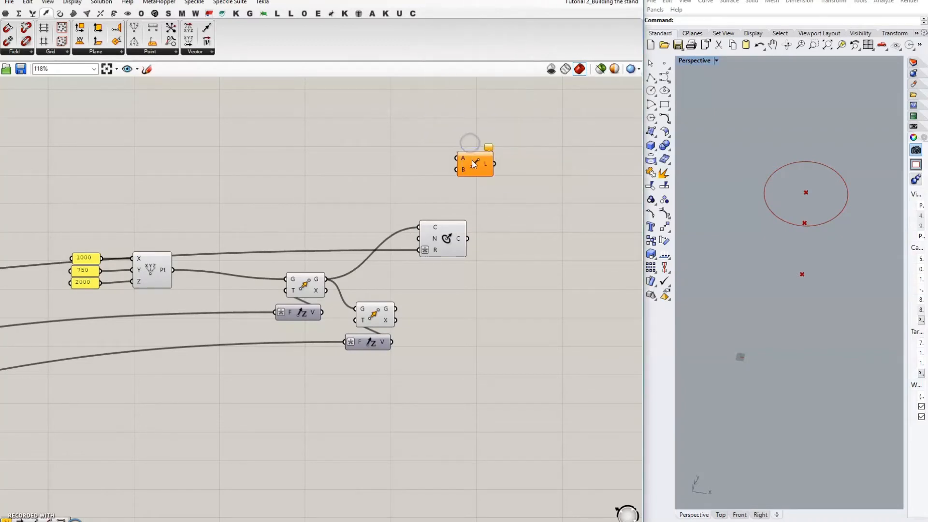
{"action": "left_click_drag", "start_coordinate": [473, 164], "coordinate": [462, 169]}
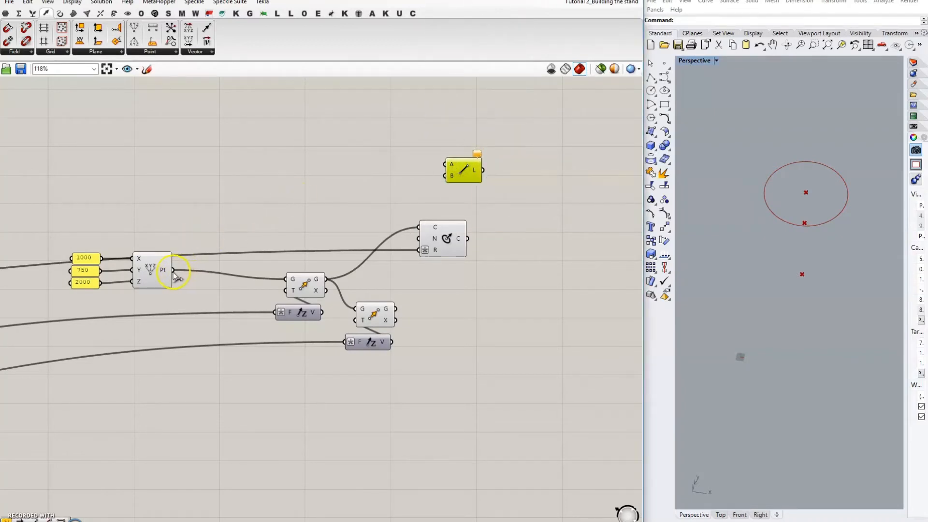
Step: Wire Construct Point's output to Line's A input and the first Move's geometry output to B, then shift the Line component slightly
{"action": "left_click_drag", "start_coordinate": [173, 271], "coordinate": [453, 166]}
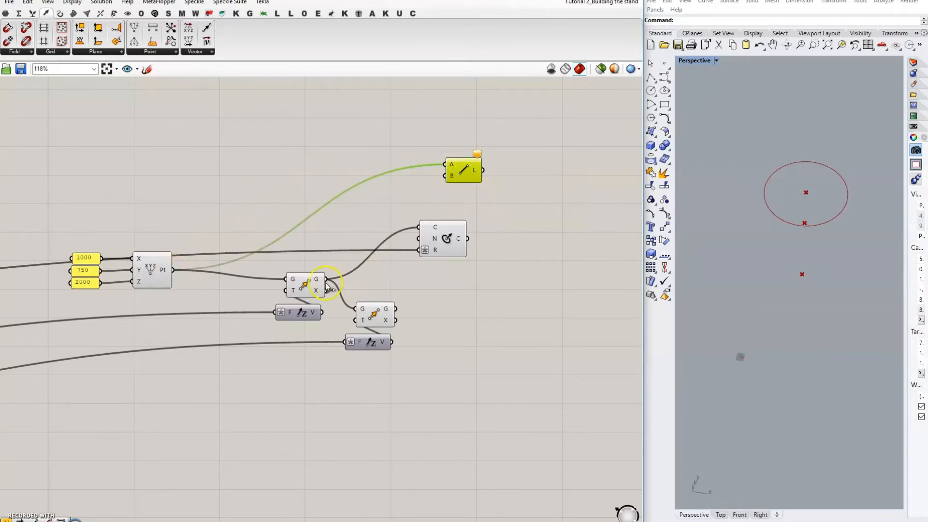
{"action": "left_click_drag", "start_coordinate": [323, 279], "coordinate": [444, 182]}
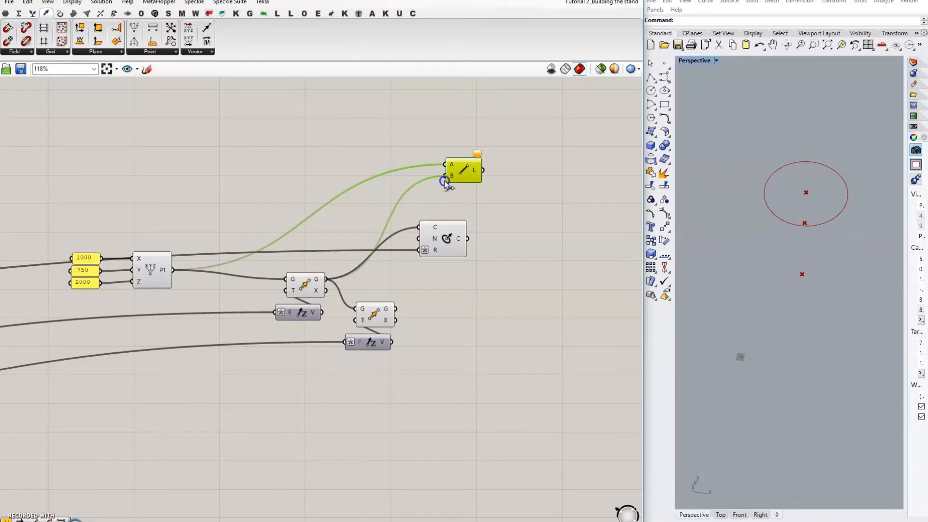
{"action": "left_click", "coordinate": [454, 177]}
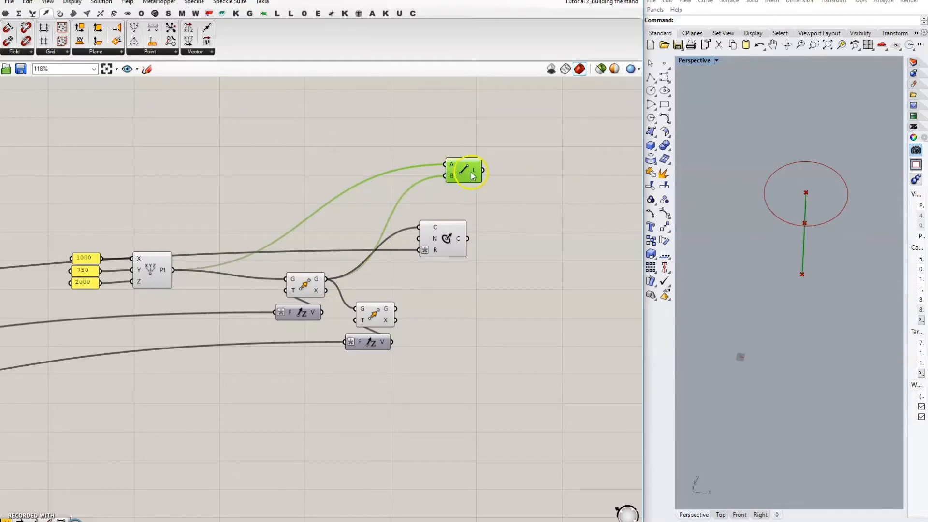
{"action": "left_click_drag", "start_coordinate": [472, 173], "coordinate": [463, 169]}
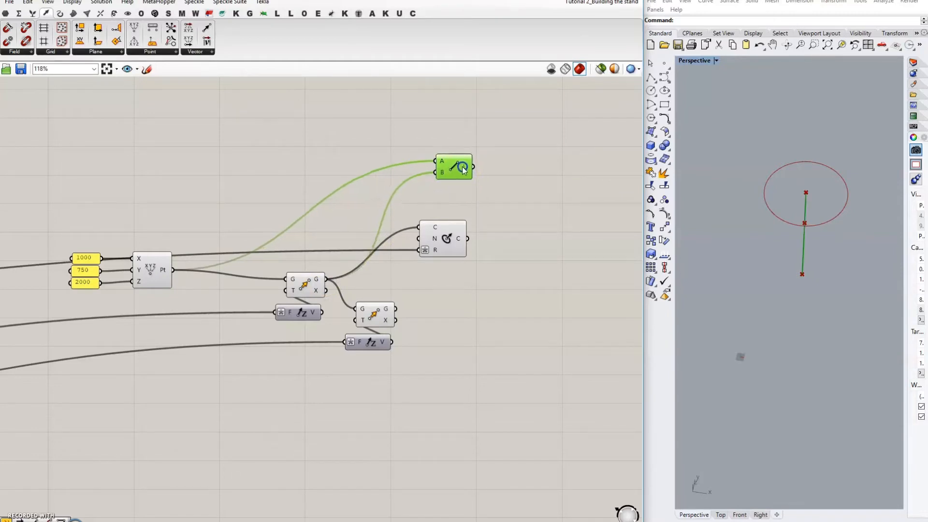
Step: Add a Pipe component beside the Line component and wire Line's L output to Pipe's C input
{"action": "double_click", "coordinate": [546, 143]}
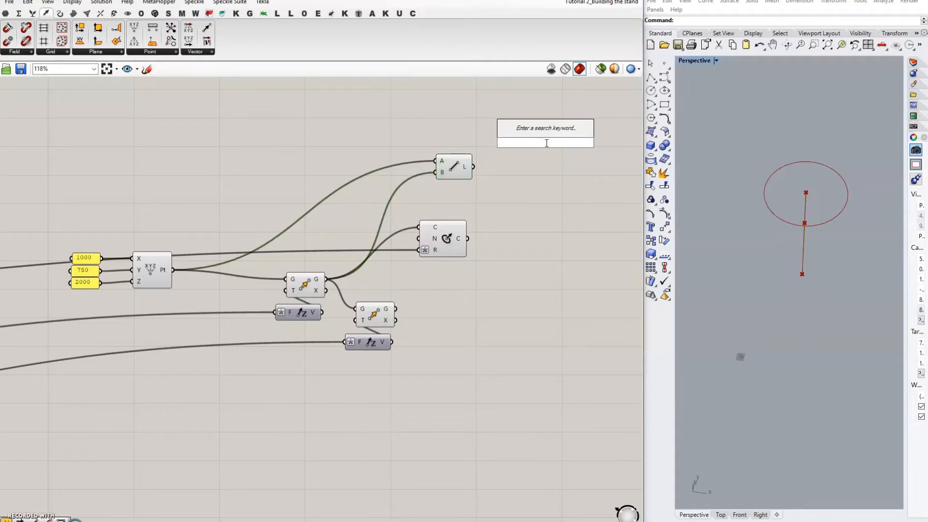
{"action": "type", "text": "pipe"}
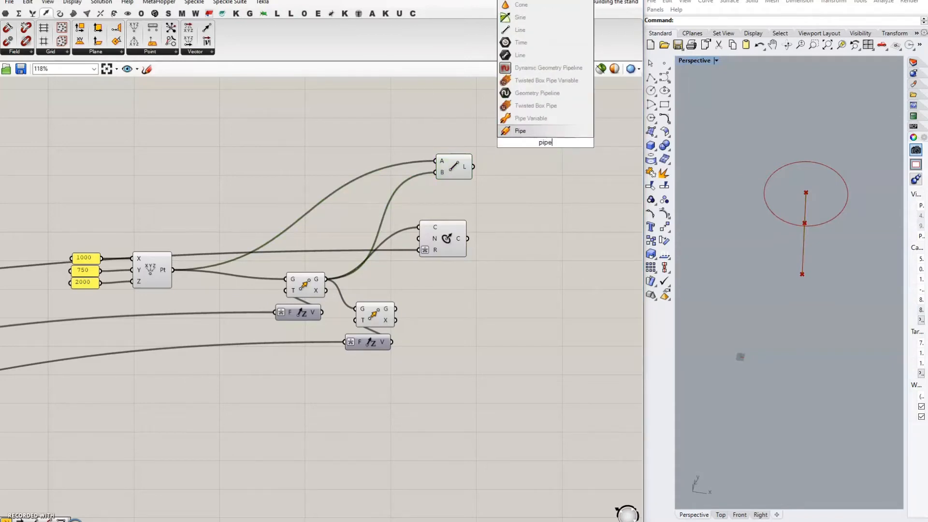
{"action": "left_click", "coordinate": [543, 131]}
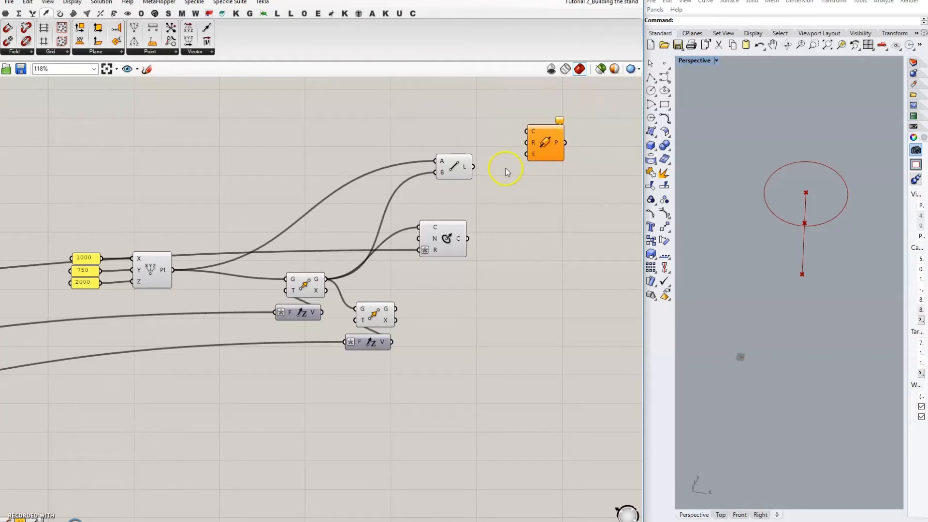
{"action": "left_click_drag", "start_coordinate": [475, 168], "coordinate": [376, 136]}
Step: Wire the Diameter of stem (mm) slider to Pipe's R input
{"action": "scroll", "coordinate": [535, 156], "scroll_direction": "down", "scroll_amount": 8}
{"action": "scroll", "coordinate": [376, 177], "scroll_direction": "up", "scroll_amount": 6}
{"action": "scroll", "coordinate": [312, 177], "scroll_direction": "up", "scroll_amount": 3}
{"action": "scroll", "coordinate": [246, 173], "scroll_direction": "down", "scroll_amount": 8}
{"action": "scroll", "coordinate": [488, 157], "scroll_direction": "up", "scroll_amount": 9}
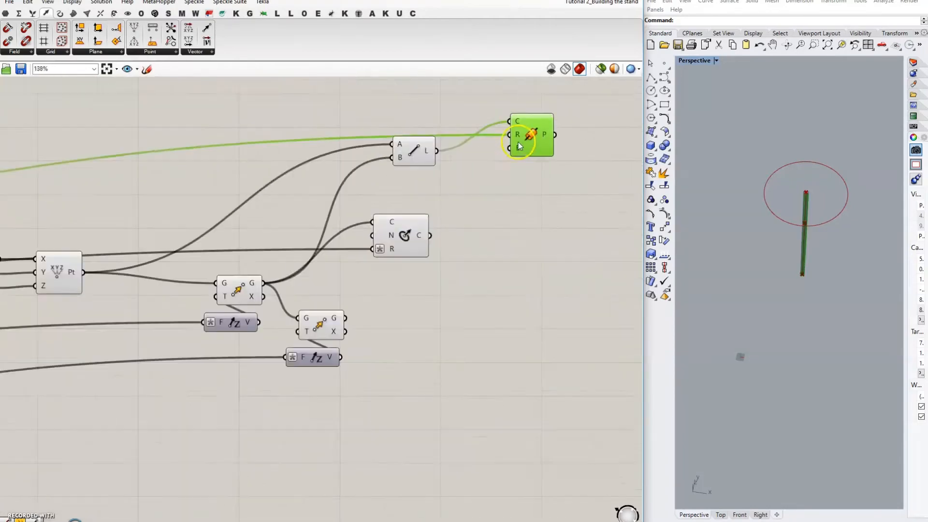
Step: Set the expression on Pipe's R input to x/2
{"action": "right_click", "coordinate": [517, 134]}
{"action": "mouse_move", "coordinate": [557, 239]}
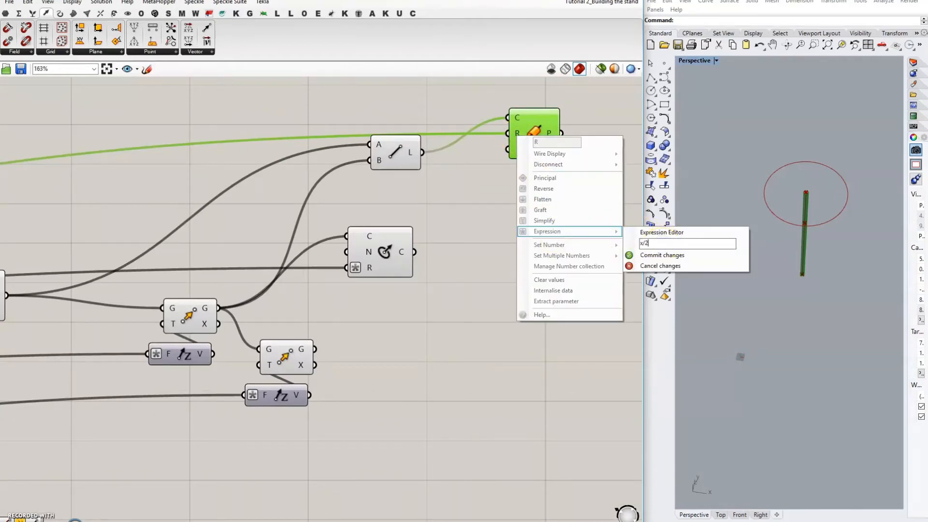
{"action": "left_click", "coordinate": [661, 255]}
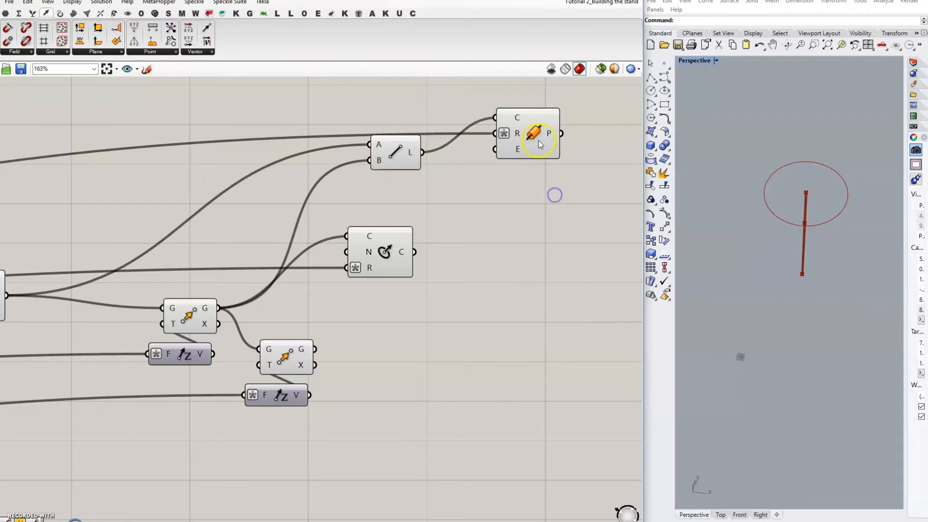
Step: Review the stem, top ring and strut diameter sliders in the User Variables group and the stem slider's connection to Pipe
{"action": "scroll", "coordinate": [536, 128], "scroll_direction": "down", "scroll_amount": 9}
{"action": "scroll", "coordinate": [89, 196], "scroll_direction": "up", "scroll_amount": 9}
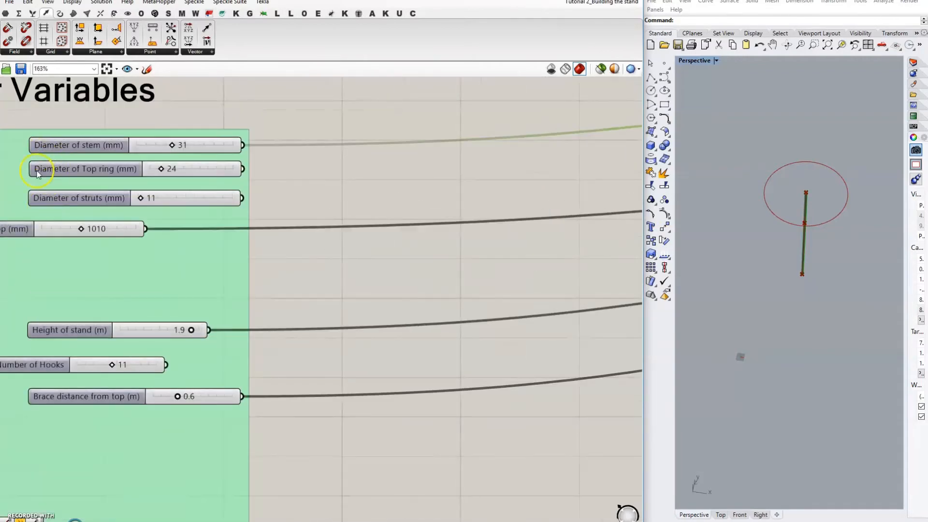
{"action": "scroll", "coordinate": [299, 186], "scroll_direction": "down", "scroll_amount": 1}
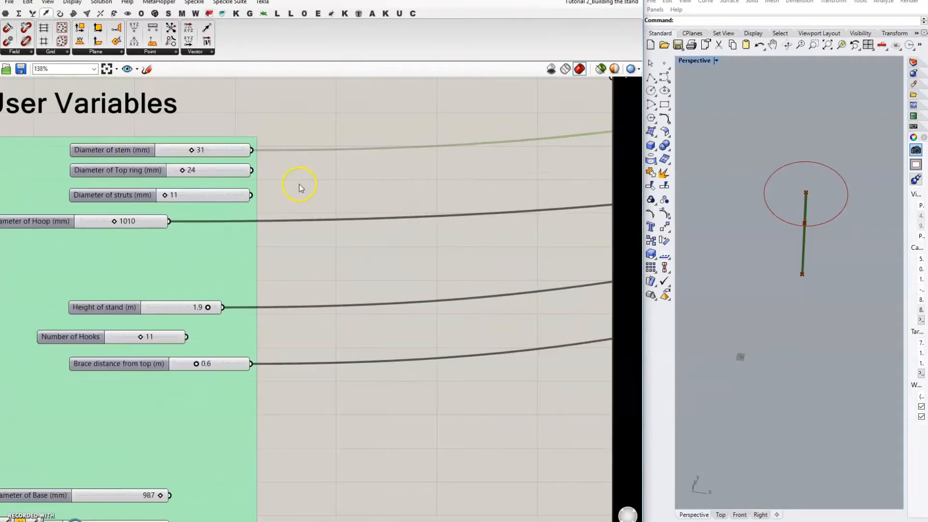
{"action": "scroll", "coordinate": [65, 168], "scroll_direction": "up", "scroll_amount": 1}
{"action": "scroll", "coordinate": [66, 168], "scroll_direction": "up", "scroll_amount": 1}
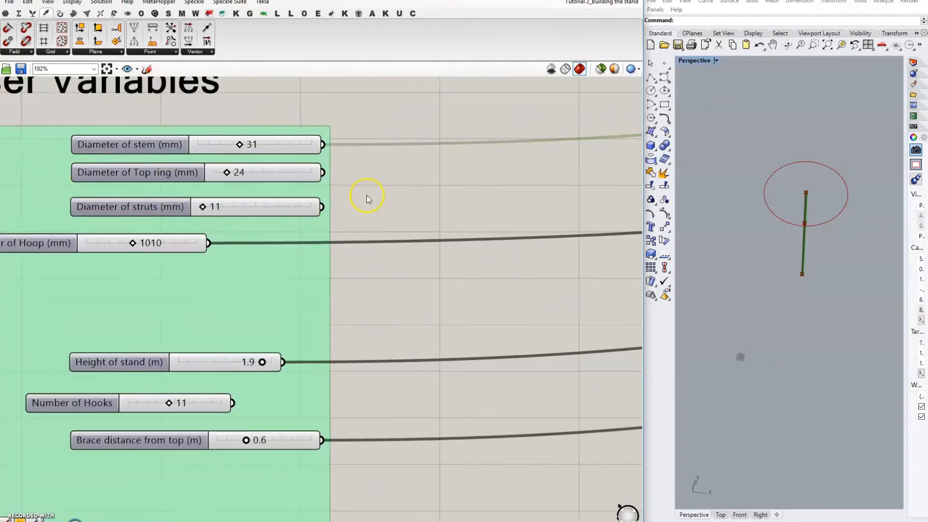
{"action": "scroll", "coordinate": [366, 195], "scroll_direction": "down", "scroll_amount": 9}
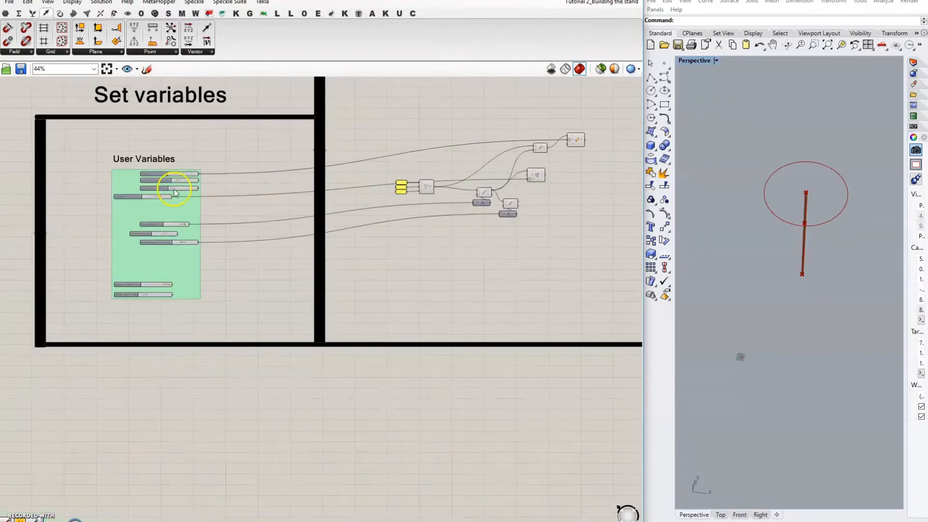
{"action": "scroll", "coordinate": [581, 127], "scroll_direction": "up", "scroll_amount": 8}
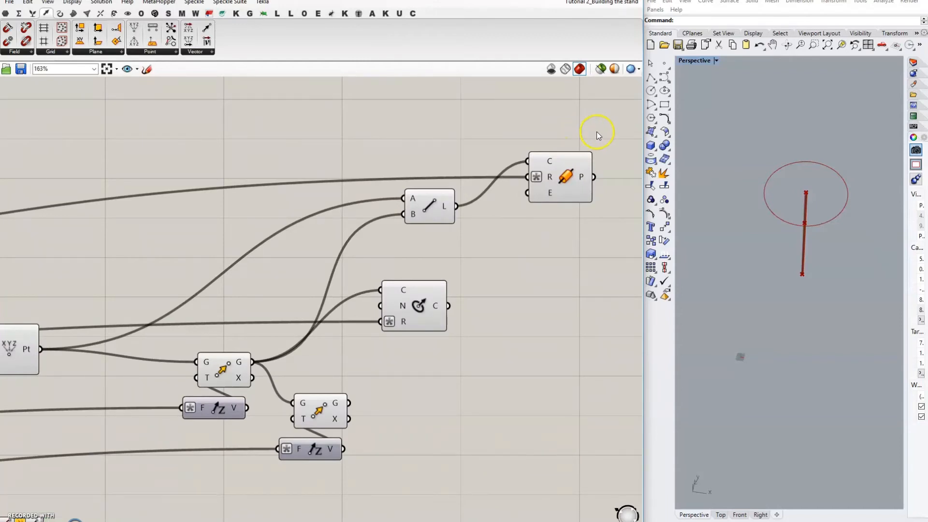
Step: Add a panel containing 1 below the Pipe component and wire it to the E input for flat caps
{"action": "right_click_drag", "start_coordinate": [597, 131], "coordinate": [457, 168]}
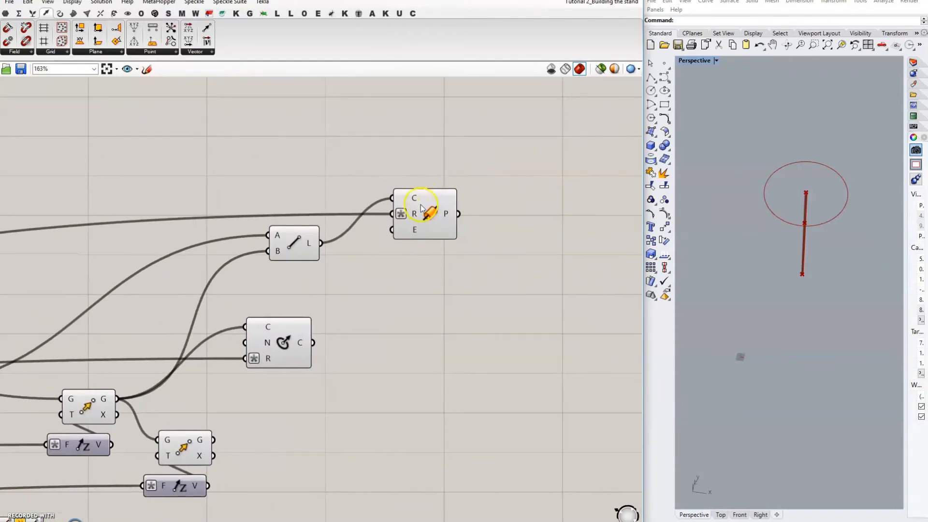
{"action": "mouse_move", "coordinate": [422, 218]}
{"action": "left_click_drag", "start_coordinate": [423, 219], "coordinate": [424, 214]}
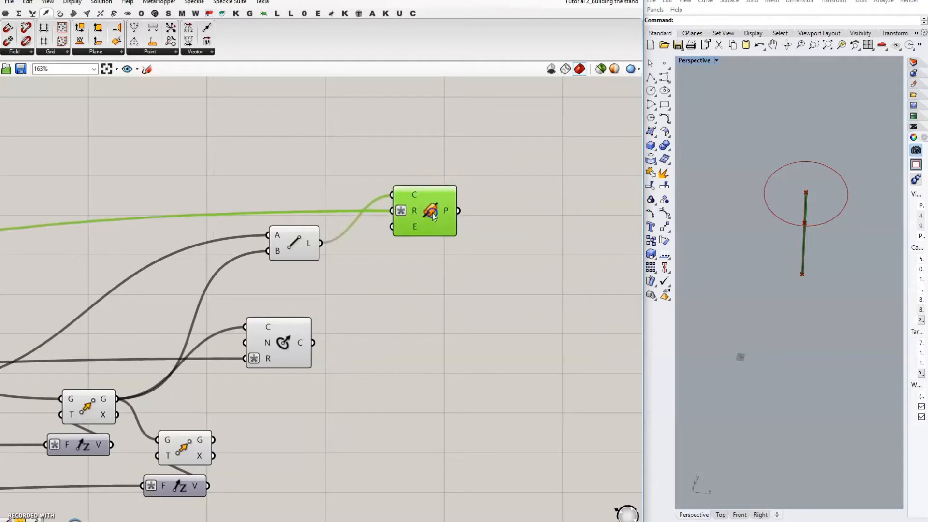
{"action": "double_click", "coordinate": [398, 253]}
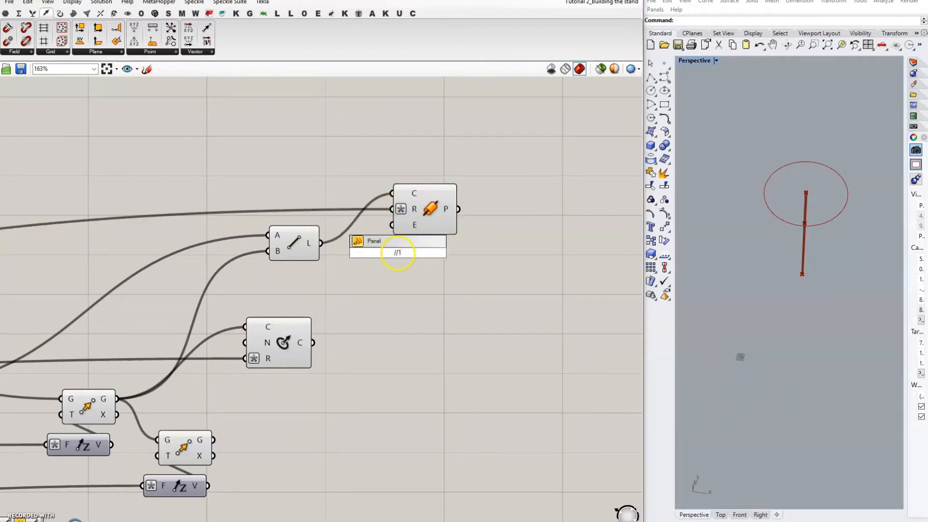
{"action": "type", "text": "//1"}
{"action": "key", "text": "Return"}
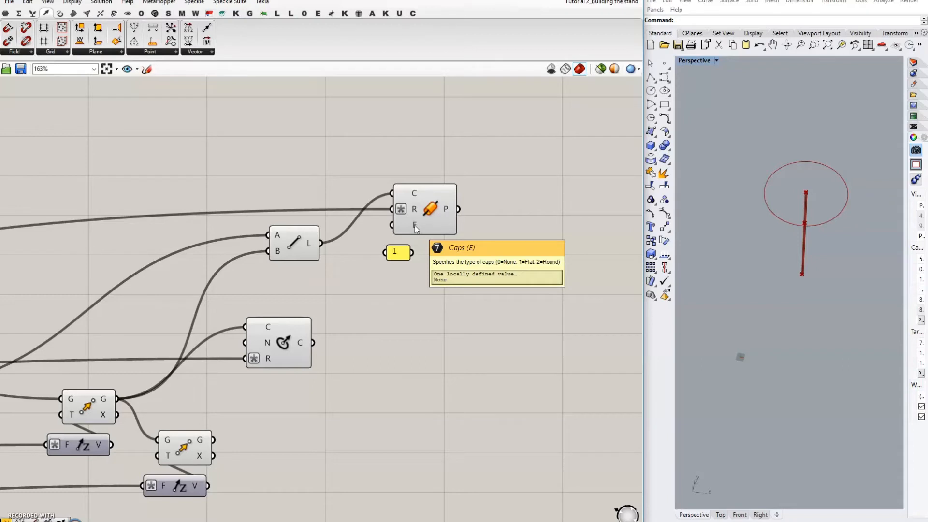
{"action": "left_click_drag", "start_coordinate": [413, 252], "coordinate": [385, 224]}
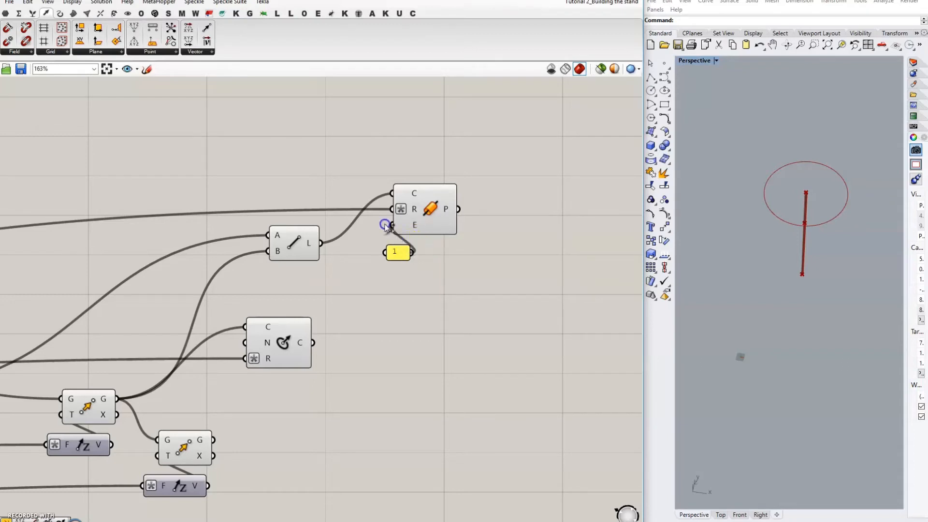
{"action": "left_click", "coordinate": [397, 254]}
Step: Select the Pipe component and inspect the stem pipe up close in the Rhino perspective viewport
{"action": "left_click", "coordinate": [429, 218]}
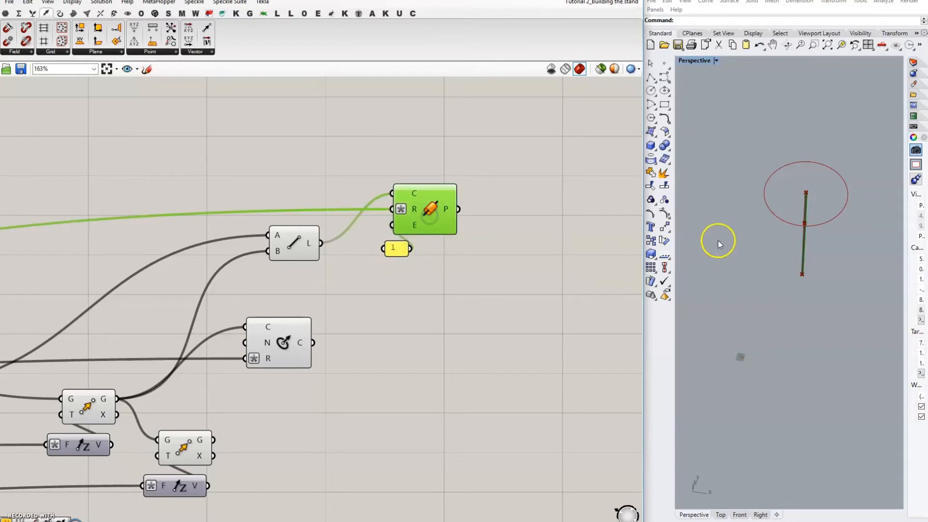
{"action": "scroll", "coordinate": [811, 213], "scroll_direction": "up", "scroll_amount": 9}
{"action": "scroll", "coordinate": [807, 236], "scroll_direction": "down", "scroll_amount": 4}
{"action": "scroll", "coordinate": [785, 156], "scroll_direction": "up", "scroll_amount": 7}
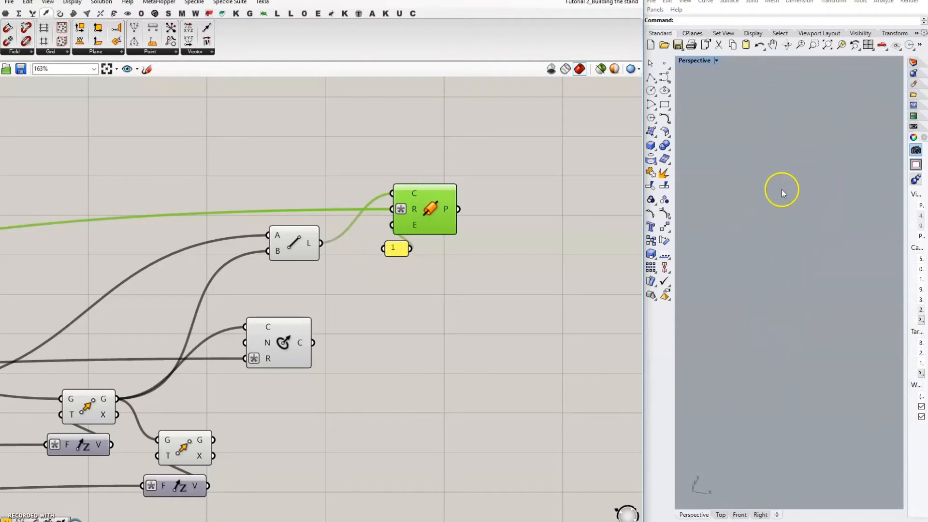
{"action": "scroll", "coordinate": [780, 192], "scroll_direction": "down", "scroll_amount": 4}
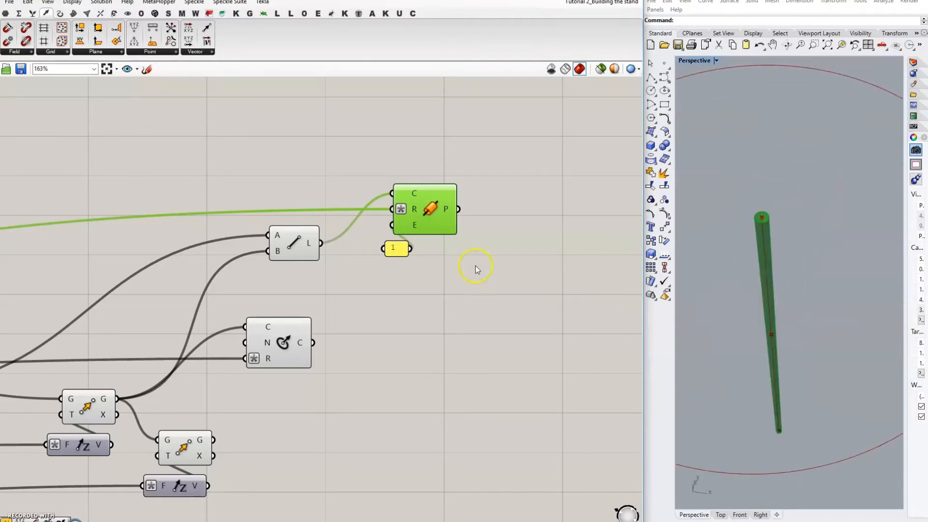
{"action": "scroll", "coordinate": [756, 199], "scroll_direction": "down", "scroll_amount": 8}
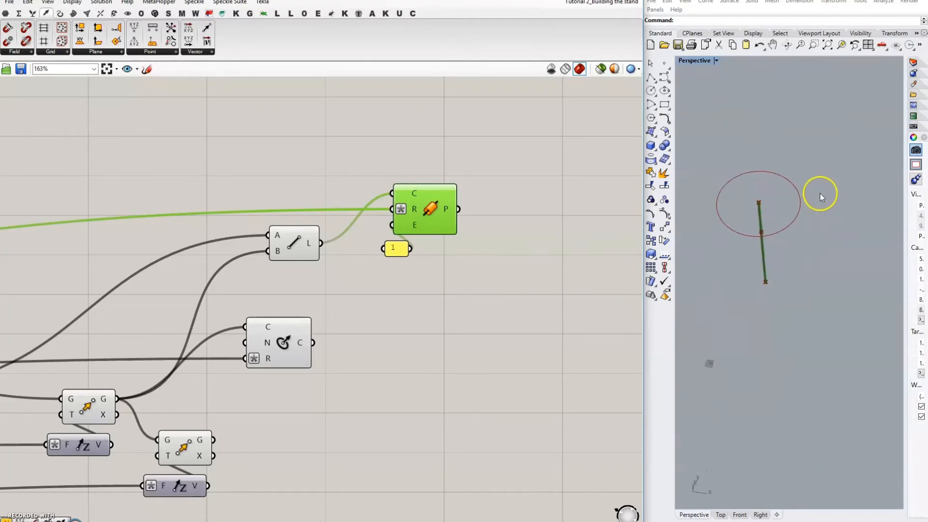
Step: Flatten the Pipe component's P output and deselect the component
{"action": "right_click", "coordinate": [453, 209]}
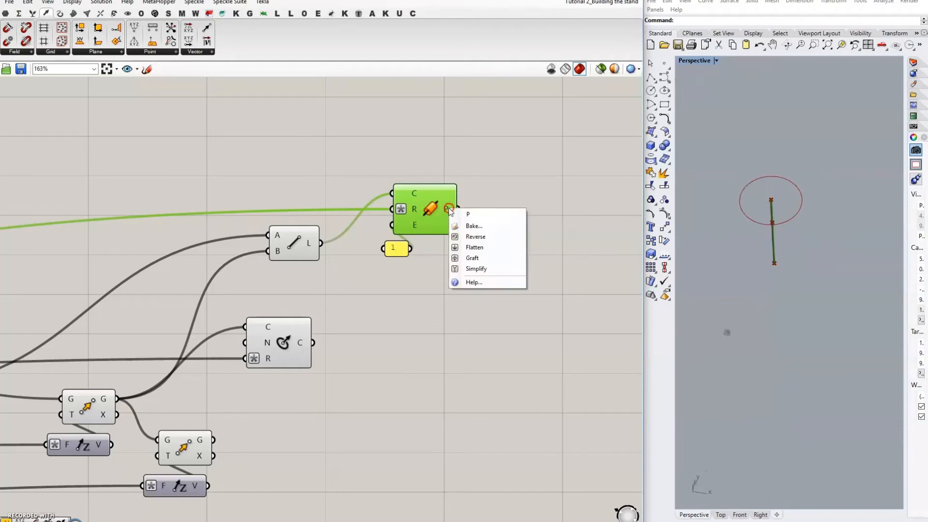
{"action": "left_click", "coordinate": [486, 248]}
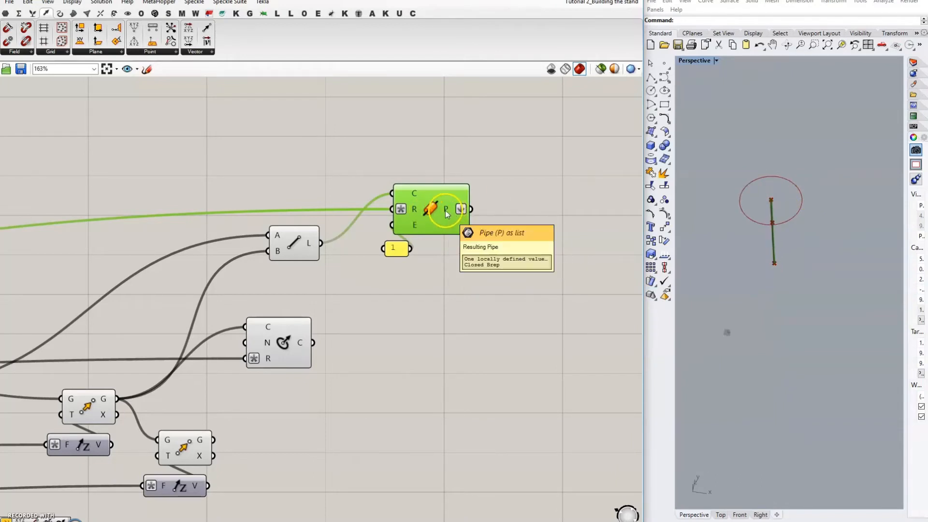
{"action": "right_click", "coordinate": [445, 211]}
{"action": "left_click", "coordinate": [512, 197]}
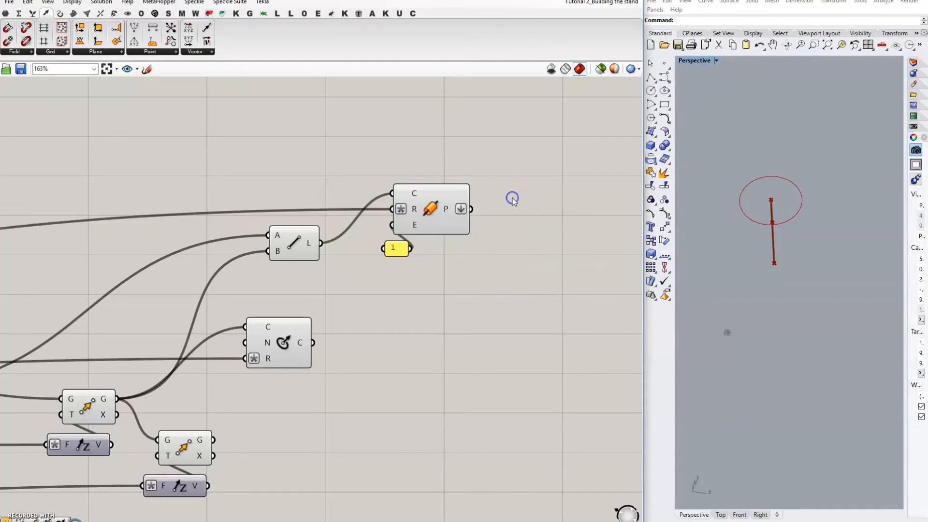
Step: Duplicate the hoop's Circle CNR component and place the copy below the brace point's Move and Unit Z components
{"action": "scroll", "coordinate": [527, 200], "scroll_direction": "down", "scroll_amount": 2}
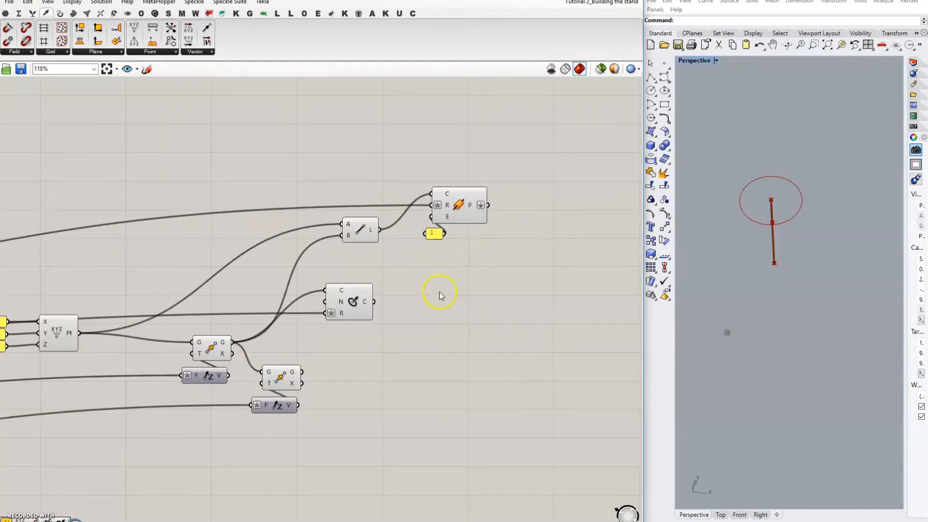
{"action": "right_click_drag", "start_coordinate": [439, 291], "coordinate": [466, 205]}
{"action": "right_click_drag", "start_coordinate": [399, 312], "coordinate": [431, 280]}
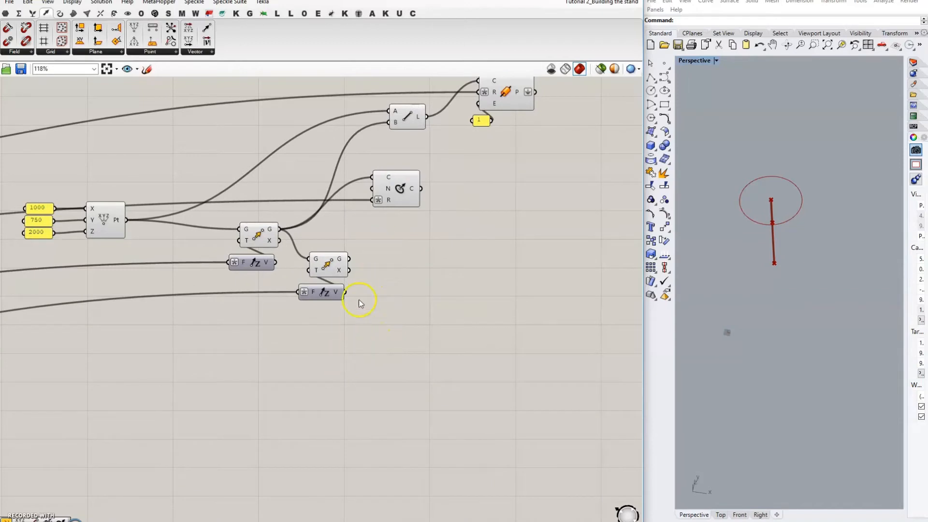
{"action": "left_click_drag", "start_coordinate": [400, 188], "coordinate": [338, 373]}
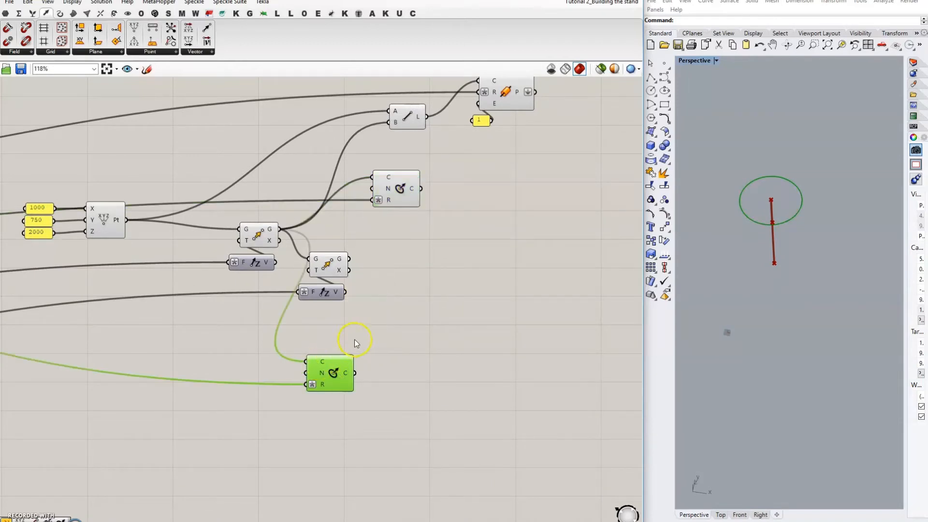
Step: Wire the base point's Pt output to the copied circle's C input and the Diameter of Base (mm) slider to its R input
{"action": "right_click_drag", "start_coordinate": [375, 336], "coordinate": [489, 296]}
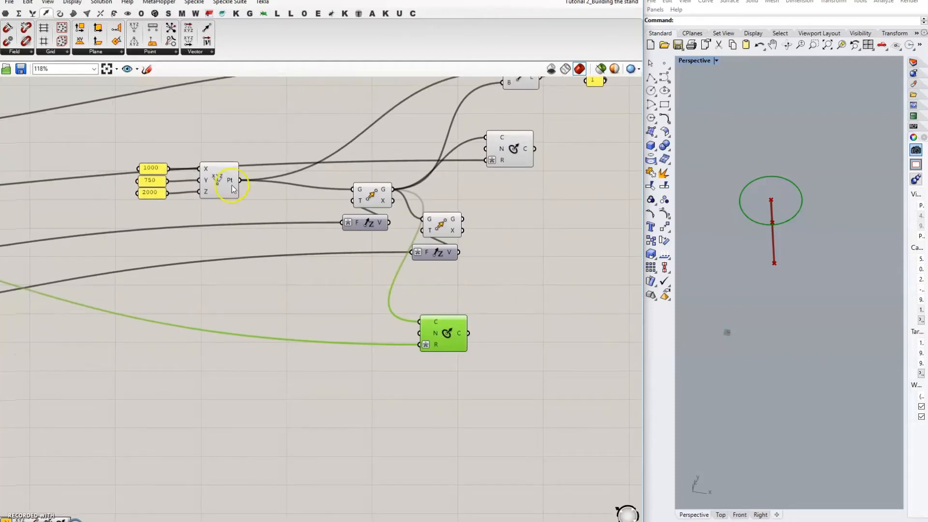
{"action": "left_click_drag", "start_coordinate": [240, 184], "coordinate": [262, 305]}
{"action": "scroll", "coordinate": [442, 279], "scroll_direction": "down", "scroll_amount": 5}
{"action": "scroll", "coordinate": [224, 331], "scroll_direction": "up", "scroll_amount": 4}
{"action": "scroll", "coordinate": [169, 329], "scroll_direction": "up", "scroll_amount": 2}
{"action": "scroll", "coordinate": [175, 318], "scroll_direction": "down", "scroll_amount": 5}
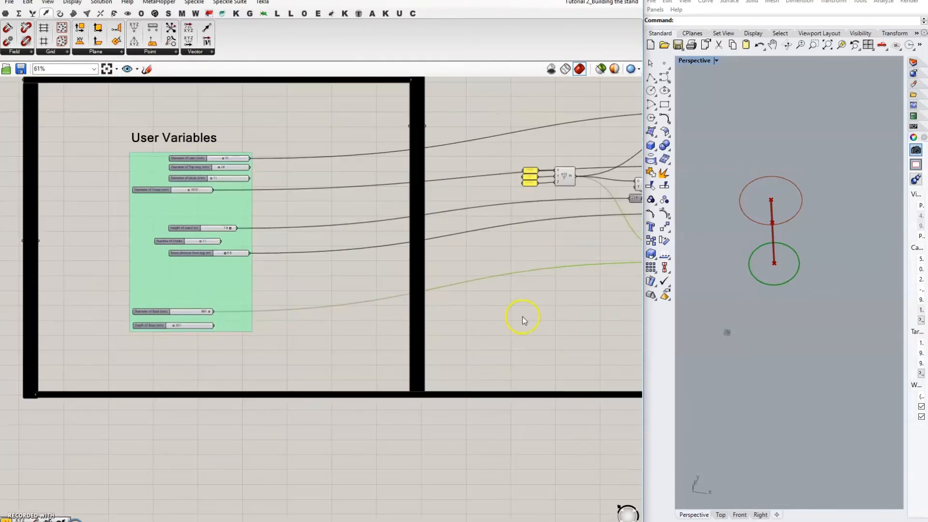
{"action": "right_click_drag", "start_coordinate": [526, 317], "coordinate": [255, 338]}
{"action": "scroll", "coordinate": [288, 289], "scroll_direction": "up", "scroll_amount": 5}
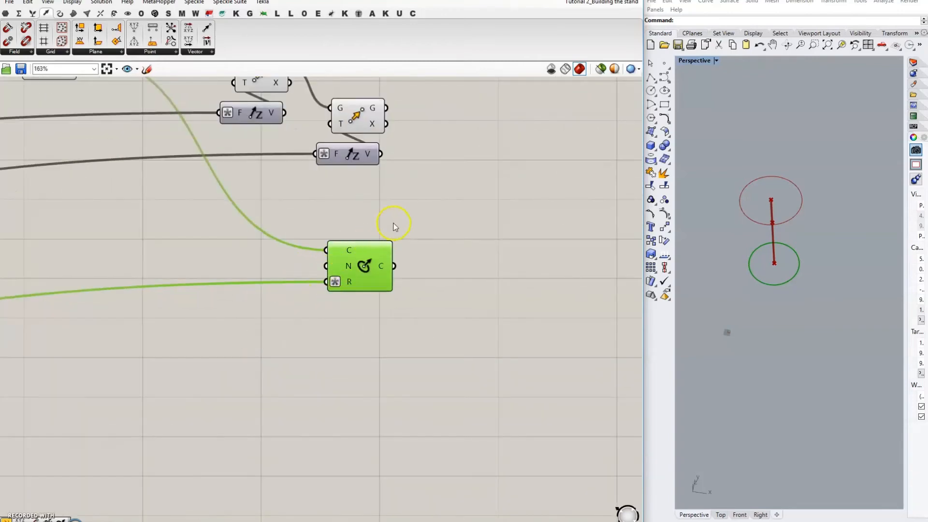
Step: Reposition the base circle component slightly, check its R input's expression marker and deselect the component
{"action": "right_click_drag", "start_coordinate": [393, 222], "coordinate": [396, 289]}
{"action": "left_click_drag", "start_coordinate": [350, 345], "coordinate": [389, 324]}
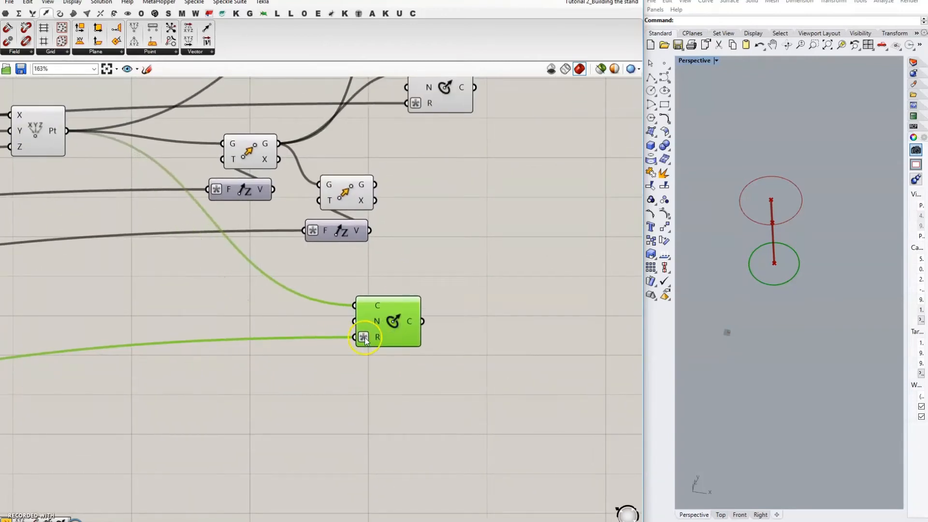
{"action": "mouse_move", "coordinate": [365, 339]}
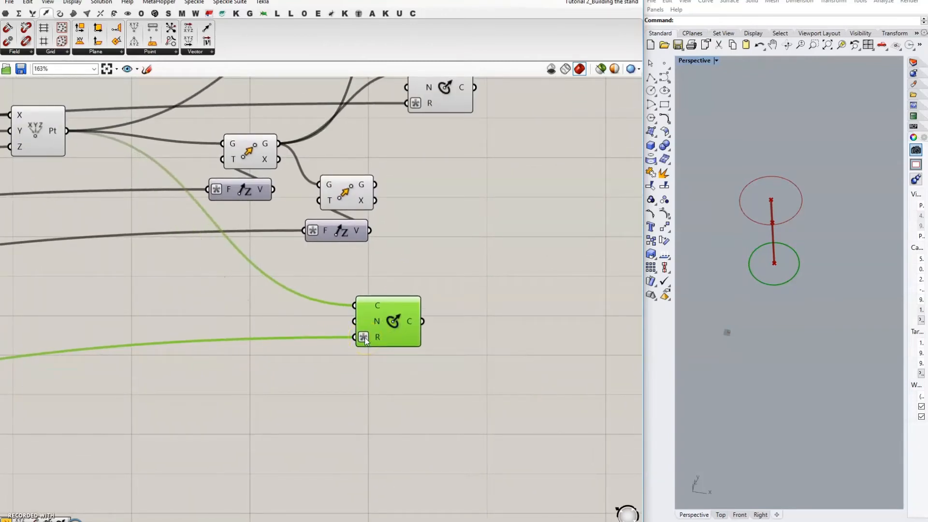
{"action": "left_click", "coordinate": [453, 261]}
Step: Set the wire display of the Pipe component's R input to Hidden
{"action": "right_click_drag", "start_coordinate": [456, 232], "coordinate": [457, 301]}
{"action": "scroll", "coordinate": [456, 300], "scroll_direction": "down", "scroll_amount": 3}
{"action": "scroll", "coordinate": [476, 290], "scroll_direction": "down", "scroll_amount": 3}
{"action": "left_click", "coordinate": [222, 284]}
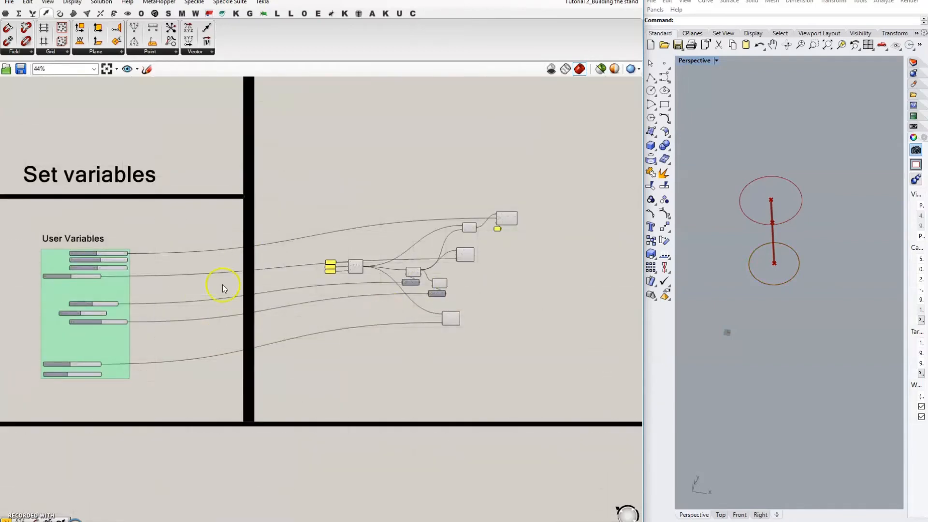
{"action": "scroll", "coordinate": [464, 294], "scroll_direction": "up", "scroll_amount": 3}
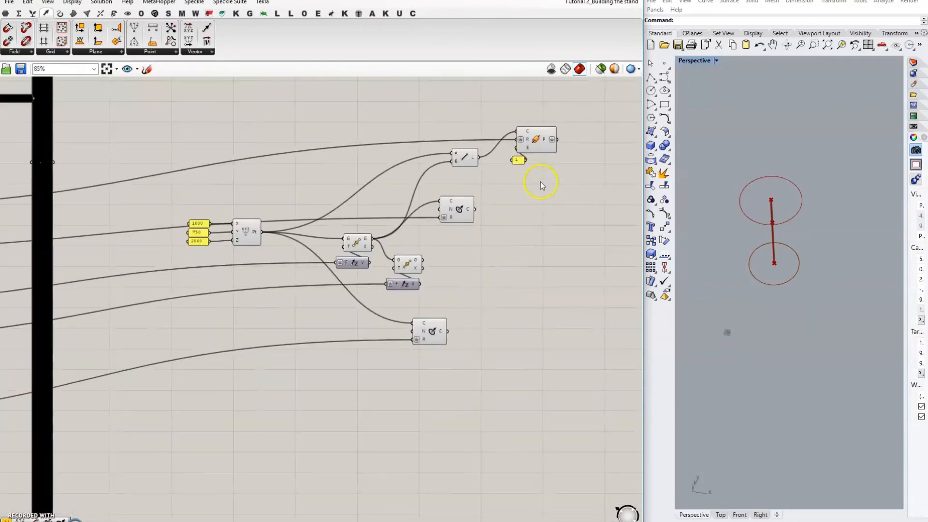
{"action": "right_click", "coordinate": [529, 141]}
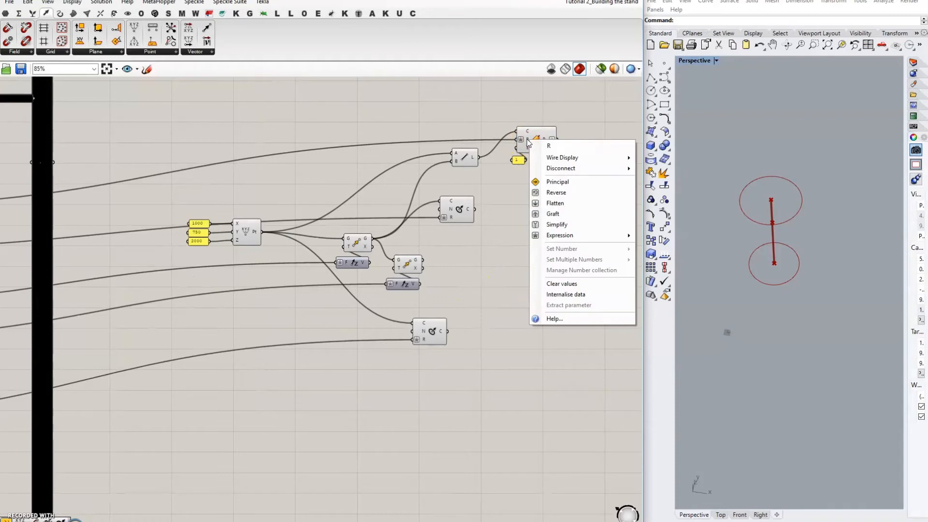
{"action": "right_click", "coordinate": [528, 140]}
{"action": "left_click", "coordinate": [560, 158]}
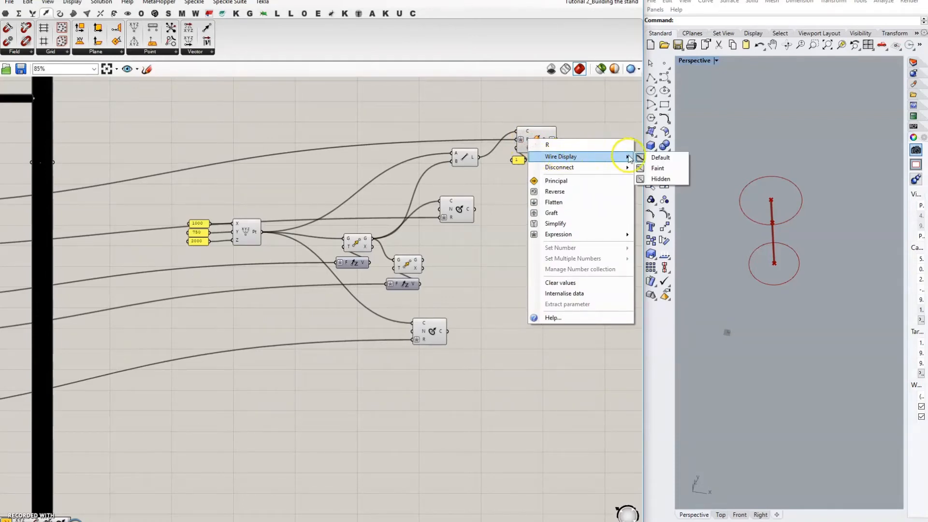
{"action": "left_click", "coordinate": [661, 179]}
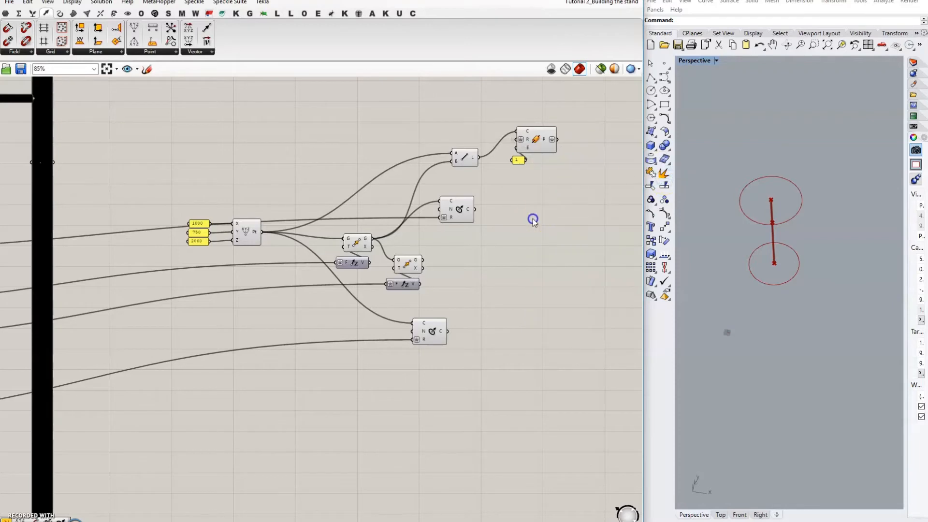
Step: Set the wire display of the R inputs on the hoop circle and base circle components to Hidden
{"action": "right_click", "coordinate": [453, 220]}
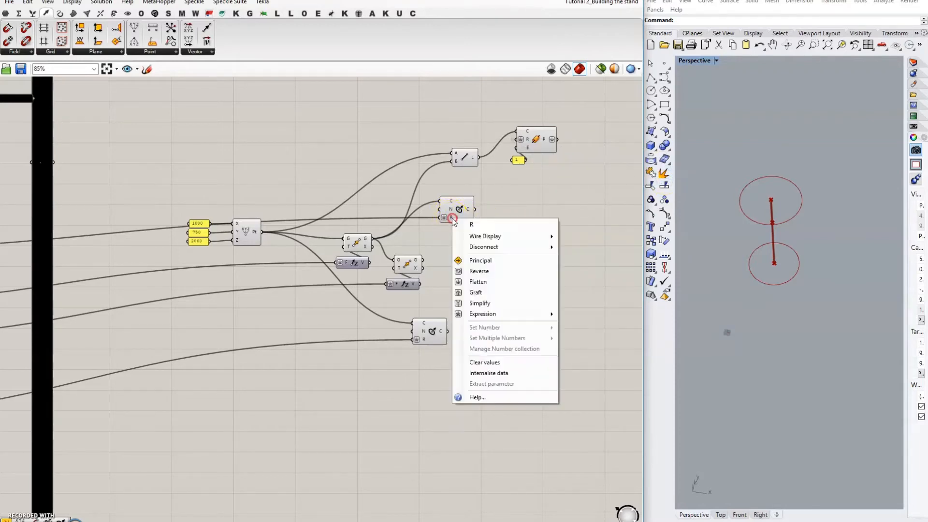
{"action": "mouse_move", "coordinate": [500, 241]}
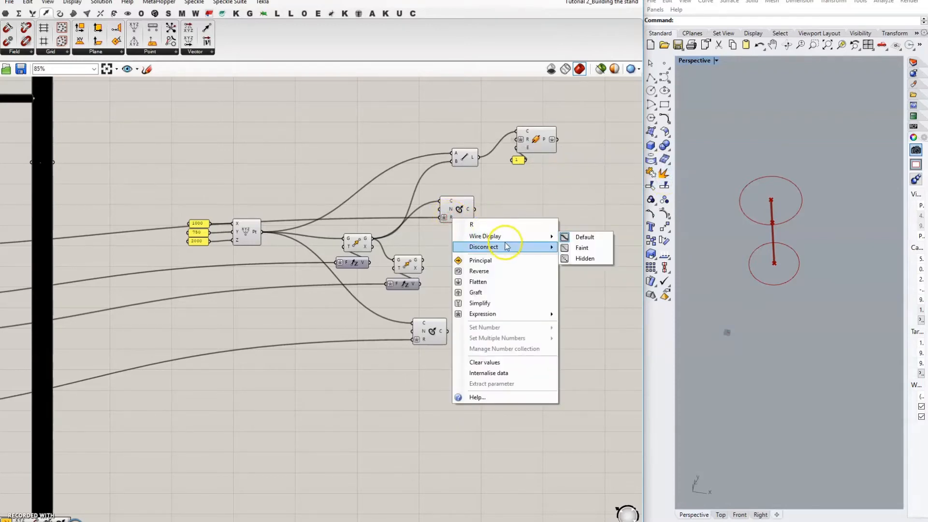
{"action": "left_click", "coordinate": [584, 260]}
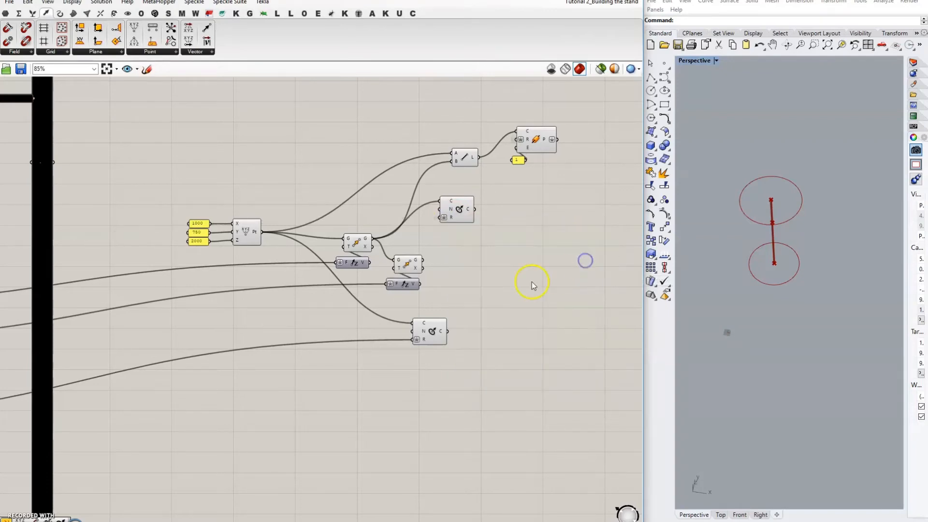
{"action": "right_click", "coordinate": [424, 340]}
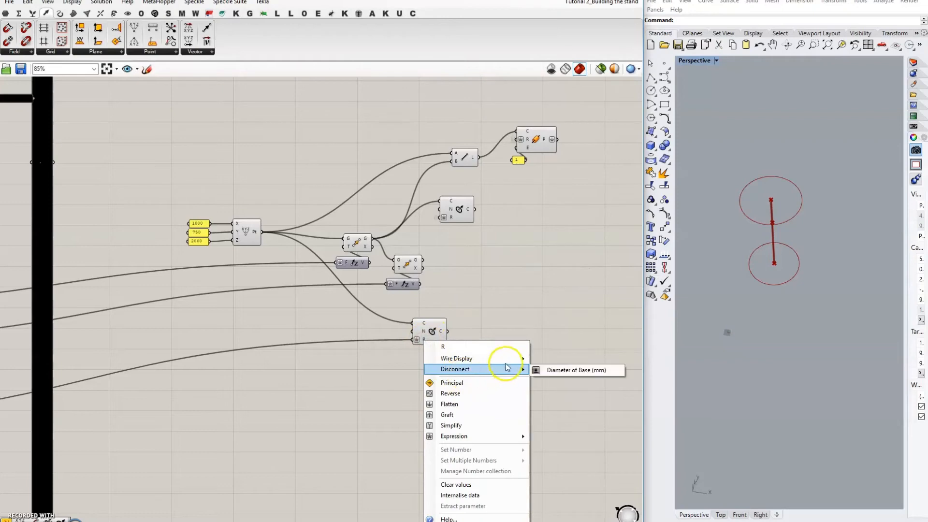
{"action": "mouse_move", "coordinate": [507, 358]}
{"action": "left_click", "coordinate": [558, 382]}
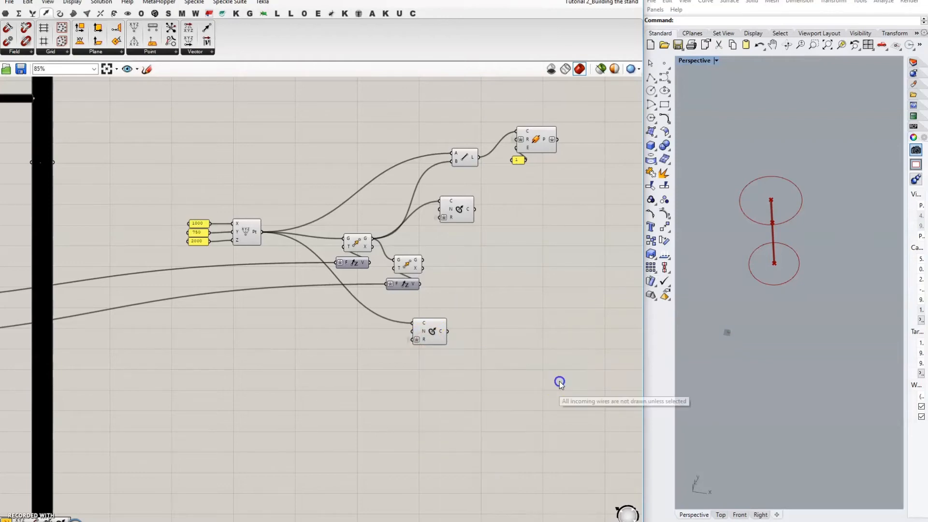
Step: Set the wire display of the F inputs on both Unit Z components to Faint
{"action": "right_click", "coordinate": [398, 287]}
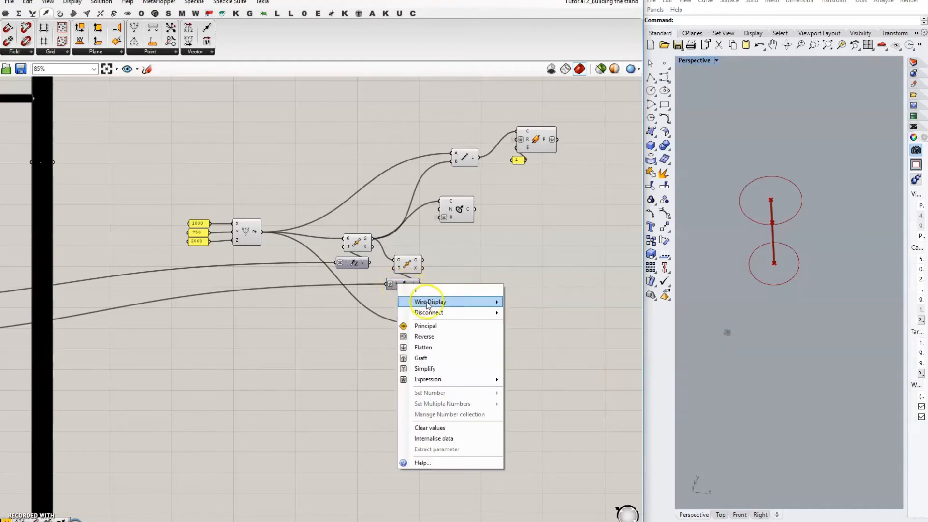
{"action": "mouse_move", "coordinate": [475, 310]}
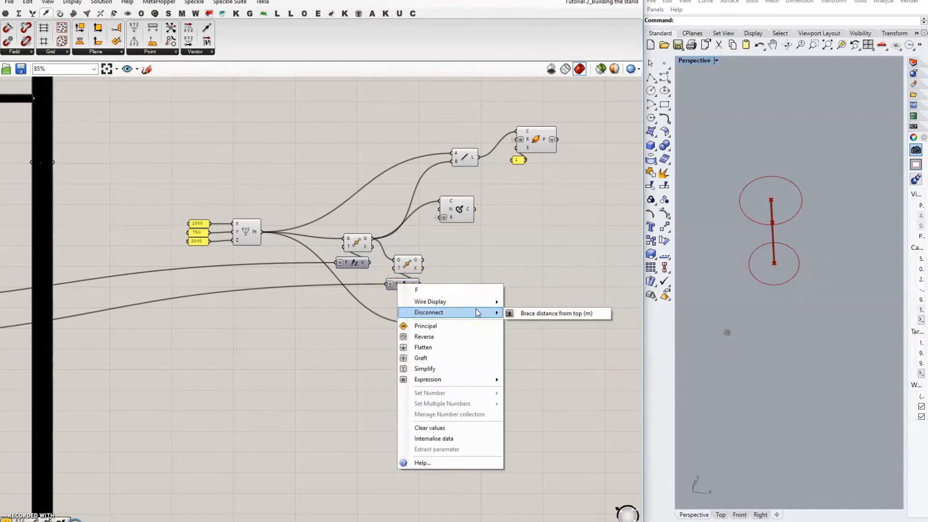
{"action": "left_click", "coordinate": [531, 313]}
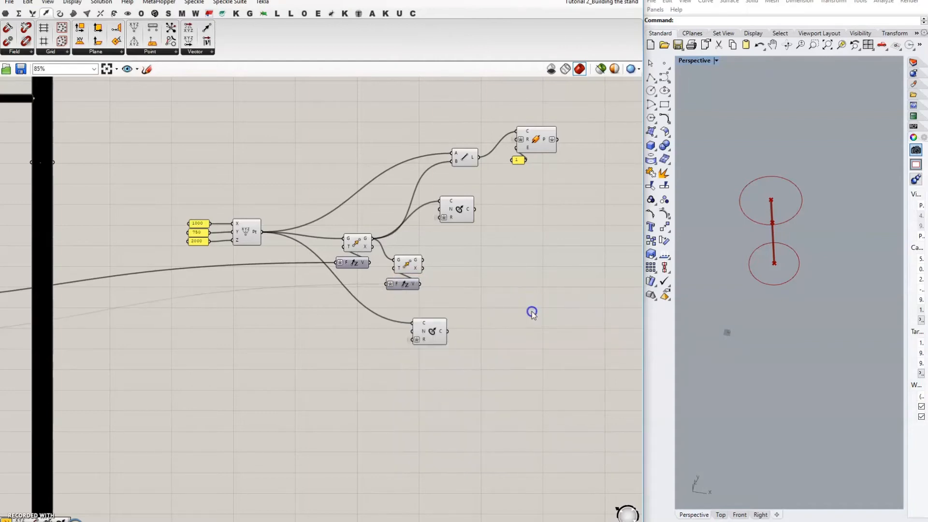
{"action": "left_click", "coordinate": [337, 263]}
{"action": "right_click", "coordinate": [345, 264]}
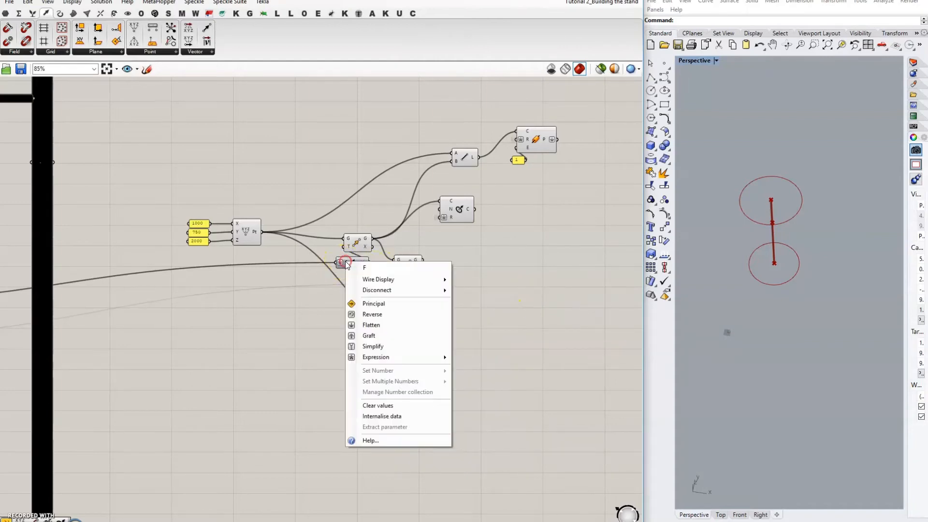
{"action": "mouse_move", "coordinate": [414, 280]}
{"action": "left_click", "coordinate": [480, 291]}
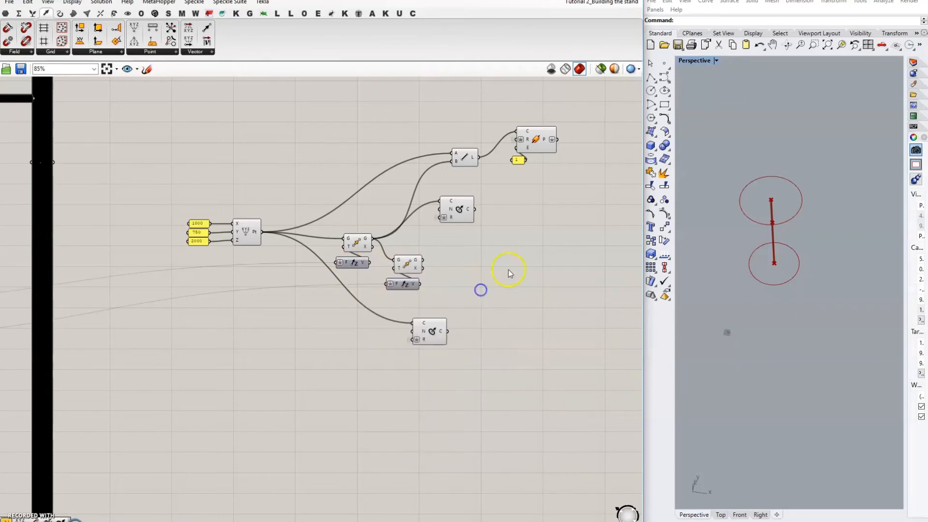
Step: Move the base circle component up slightly, add an Extrude component beside it and wire the circle's C output to the B input
{"action": "right_click_drag", "start_coordinate": [527, 243], "coordinate": [493, 221]}
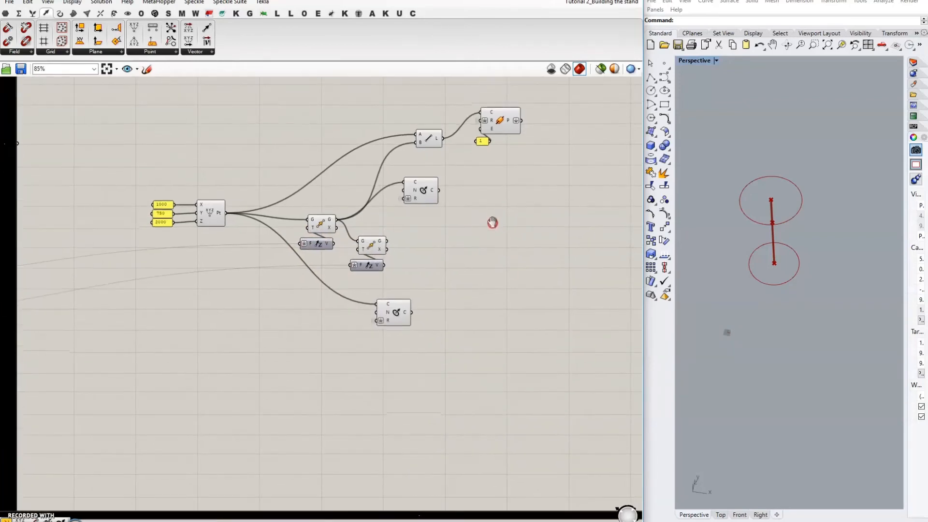
{"action": "left_click", "coordinate": [387, 300]}
{"action": "double_click", "coordinate": [464, 320]}
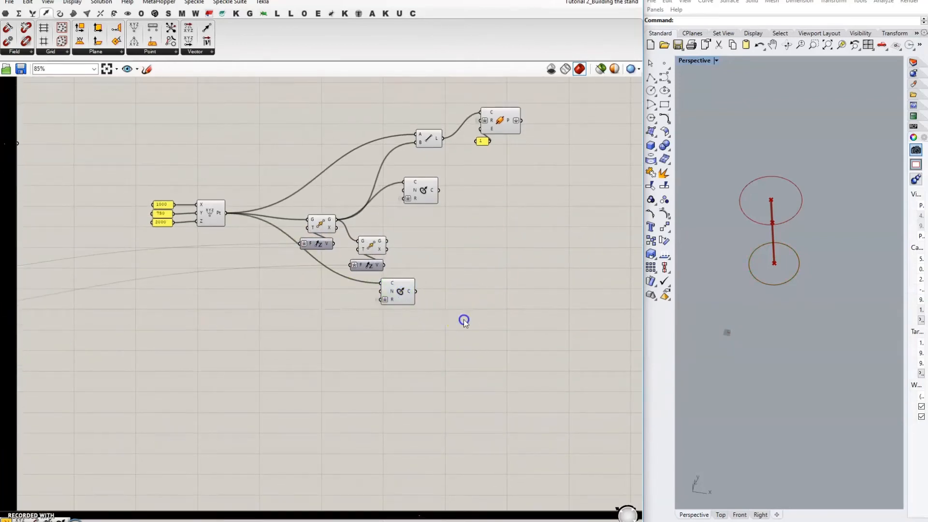
{"action": "type", "text": "extrude"}
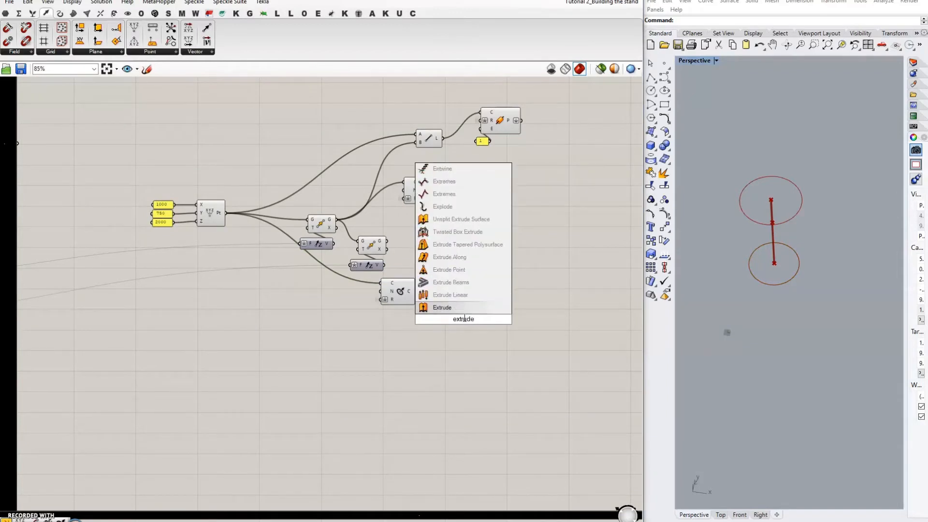
{"action": "left_click", "coordinate": [444, 307]}
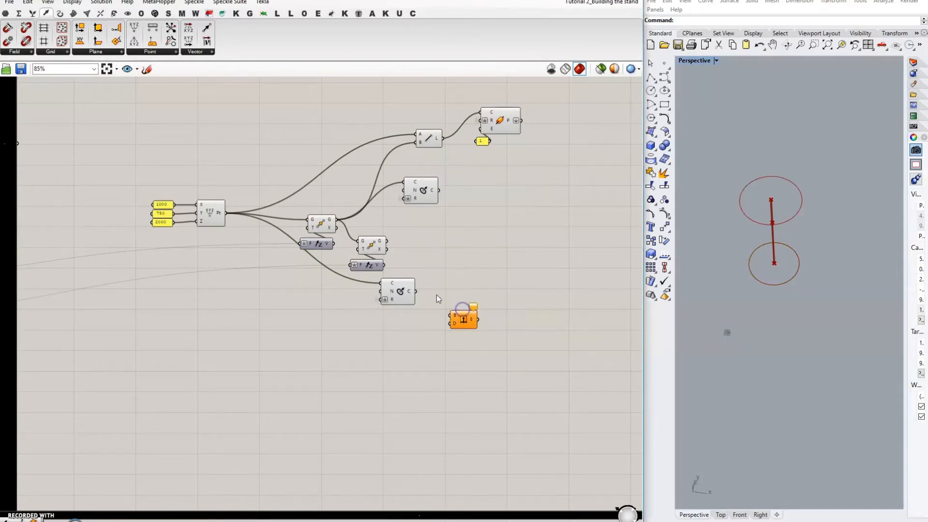
{"action": "left_click_drag", "start_coordinate": [415, 291], "coordinate": [471, 314]}
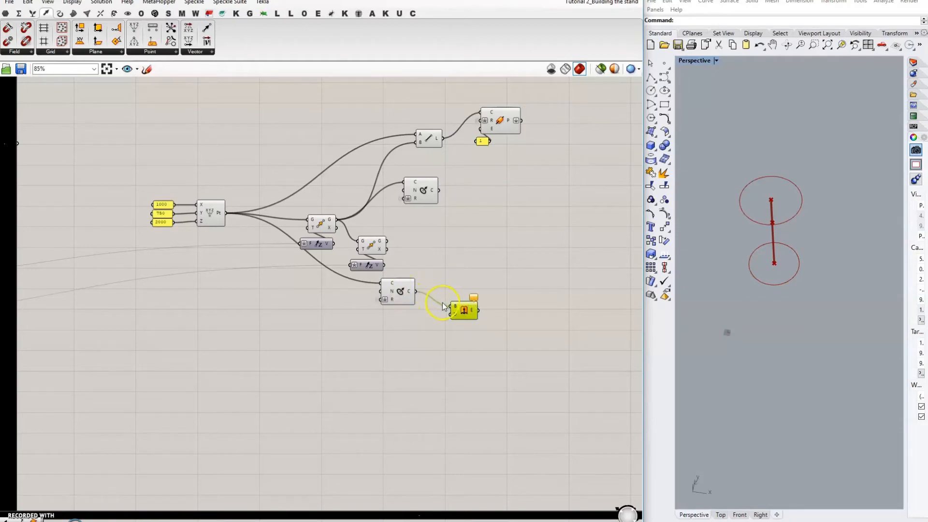
{"action": "left_click", "coordinate": [410, 299]}
{"action": "mouse_move", "coordinate": [458, 309]}
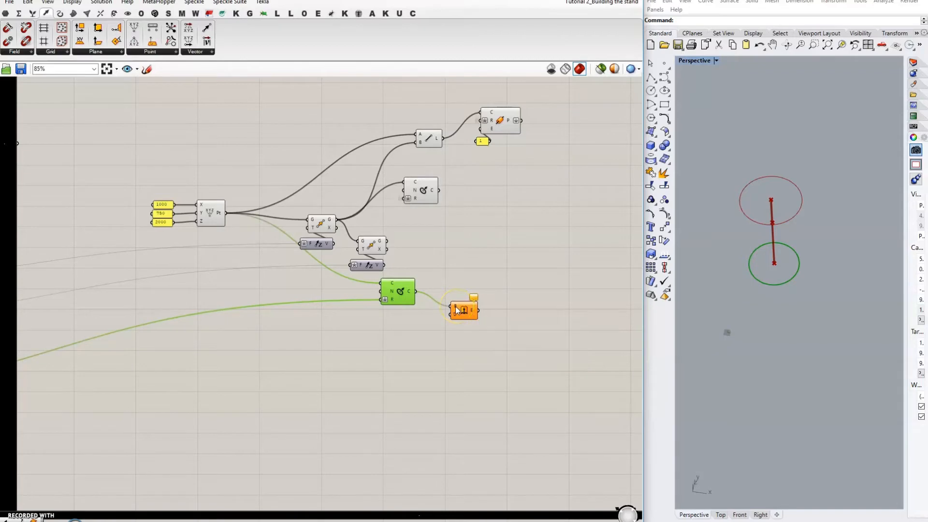
Step: Add a Unit Z component below the base circle and wire its V output to the Extrude component's D input
{"action": "double_click", "coordinate": [424, 334]}
{"action": "type", "text": "z"}
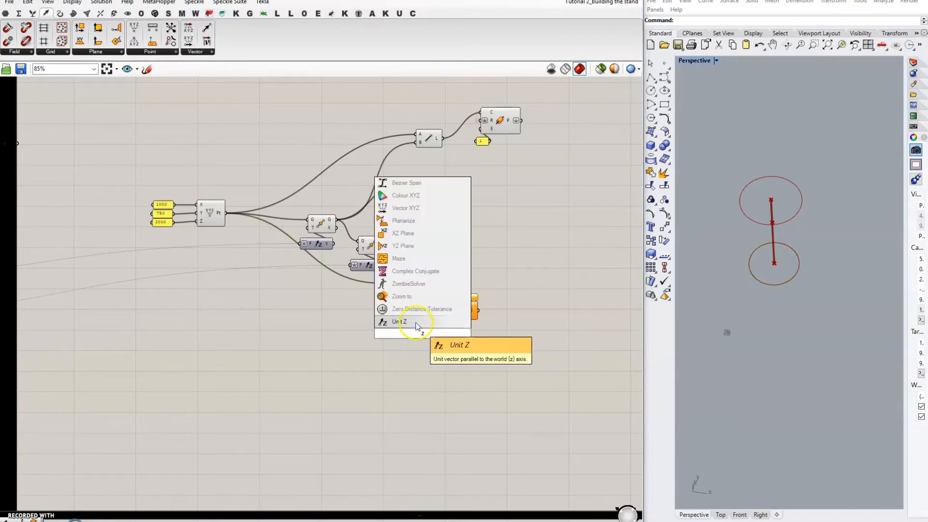
{"action": "key", "text": "Return"}
{"action": "left_click_drag", "start_coordinate": [436, 334], "coordinate": [454, 315]}
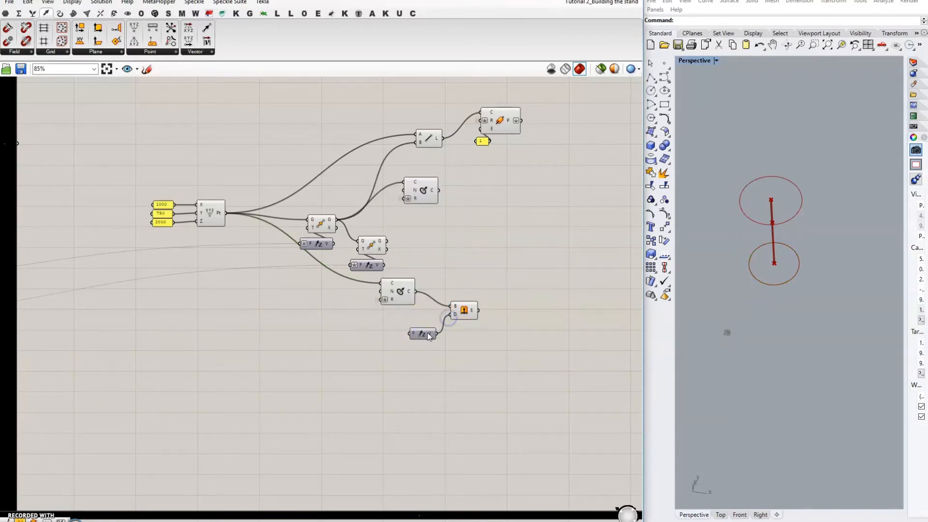
{"action": "mouse_move", "coordinate": [455, 315]}
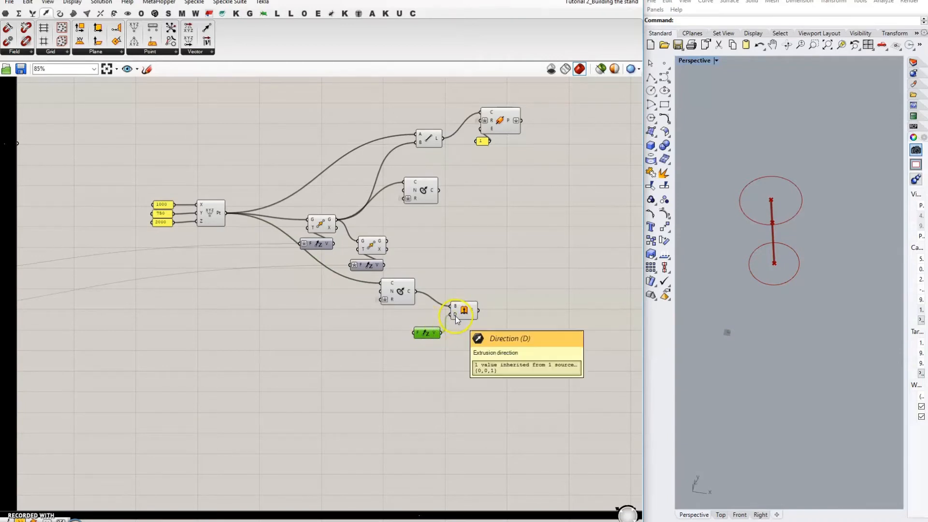
{"action": "left_click", "coordinate": [431, 330]}
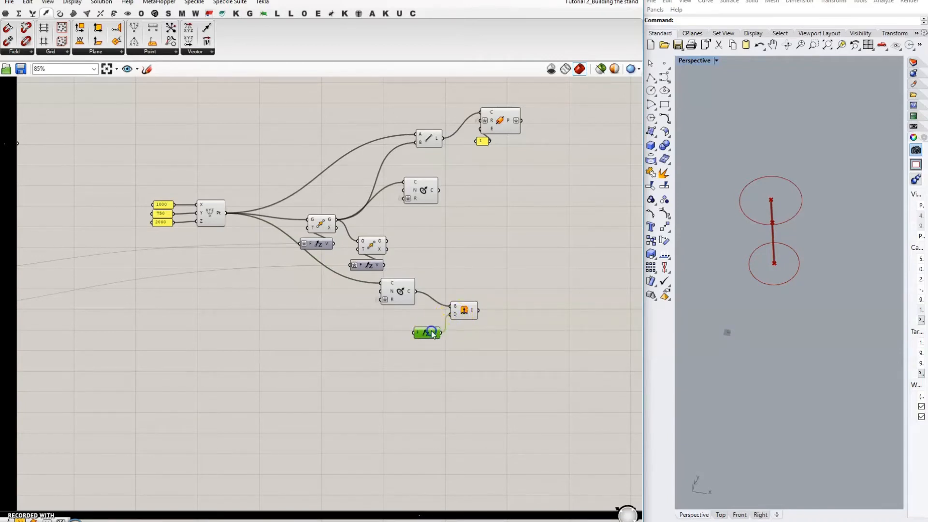
Step: Wire the Depth of Base (mm) slider to the F input of the extrusion's Unit Z component
{"action": "left_click_drag", "start_coordinate": [416, 331], "coordinate": [116, 317]}
{"action": "scroll", "coordinate": [339, 343], "scroll_direction": "down", "scroll_amount": 3}
{"action": "scroll", "coordinate": [266, 357], "scroll_direction": "up", "scroll_amount": 6}
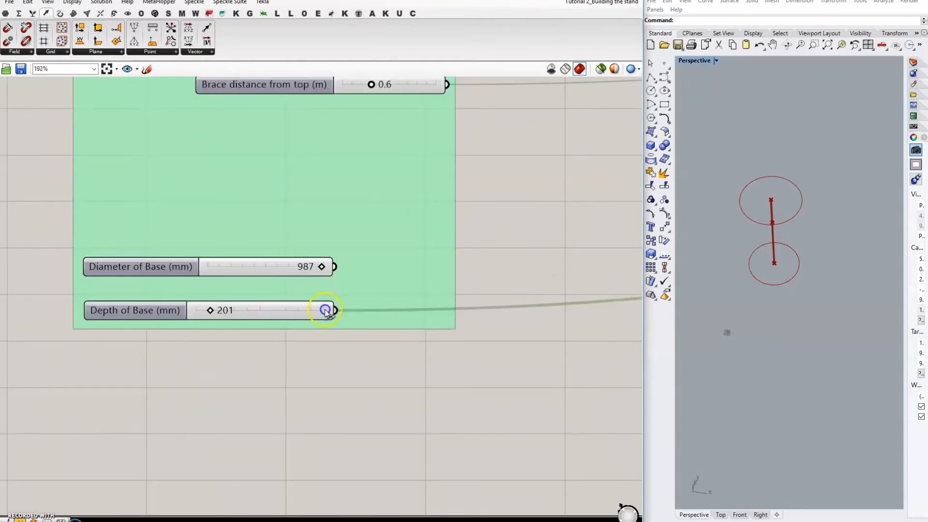
{"action": "scroll", "coordinate": [198, 323], "scroll_direction": "down", "scroll_amount": 5}
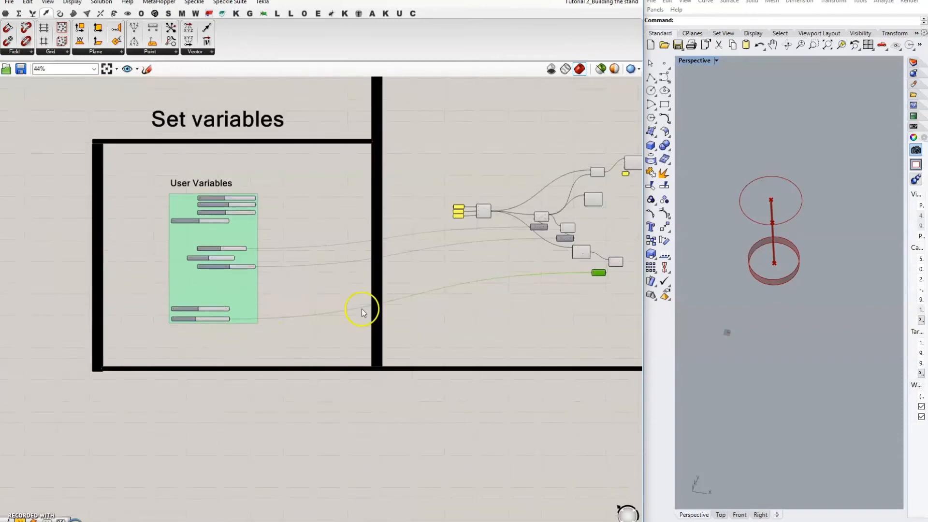
Step: Set the expression x*-1 on the Extrude component's D input to reverse the base extrusion downward
{"action": "scroll", "coordinate": [621, 261], "scroll_direction": "up", "scroll_amount": 3}
{"action": "right_click_drag", "start_coordinate": [591, 292], "coordinate": [505, 297]}
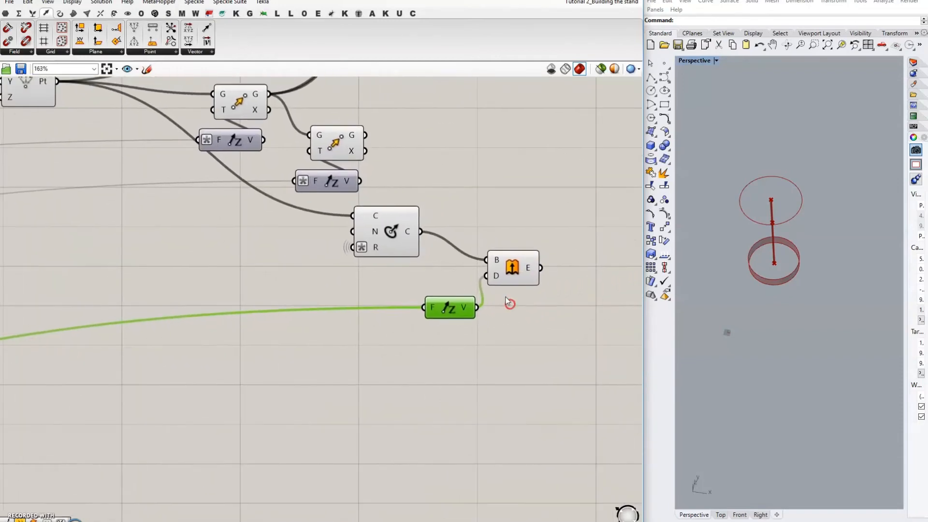
{"action": "right_click", "coordinate": [496, 275]}
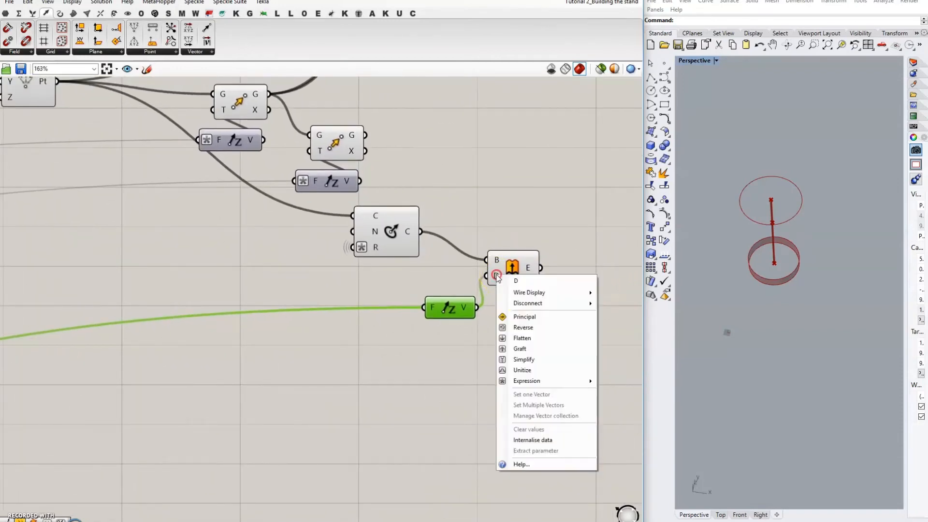
{"action": "left_click", "coordinate": [549, 381]}
{"action": "left_click", "coordinate": [625, 394]}
{"action": "type", "text": "x"}
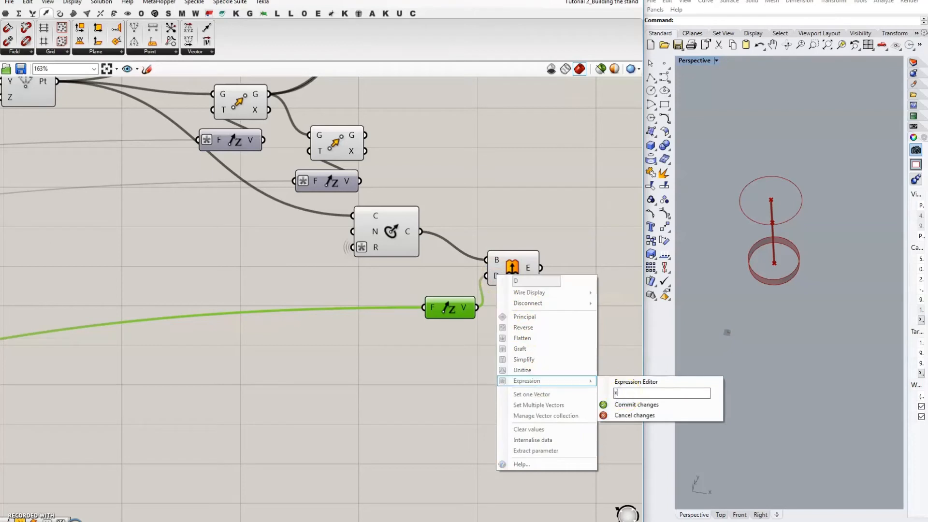
{"action": "type", "text": "*-1"}
{"action": "left_click", "coordinate": [632, 405]}
{"action": "right_click_drag", "start_coordinate": [758, 335], "coordinate": [772, 239]}
{"action": "scroll", "coordinate": [788, 230], "scroll_direction": "up", "scroll_amount": 5}
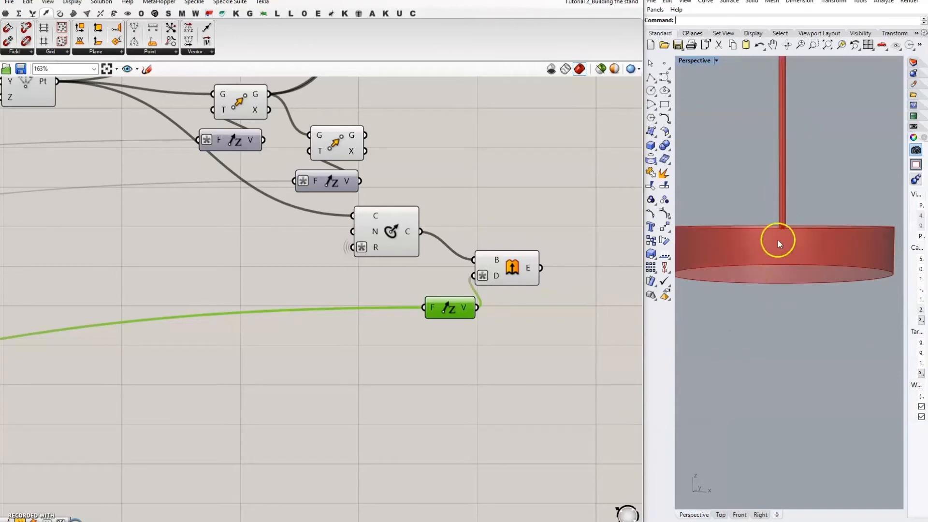
Step: Add a Cap Holes component beside the base Extrude component and wire the E output to its B input
{"action": "left_click", "coordinate": [515, 268]}
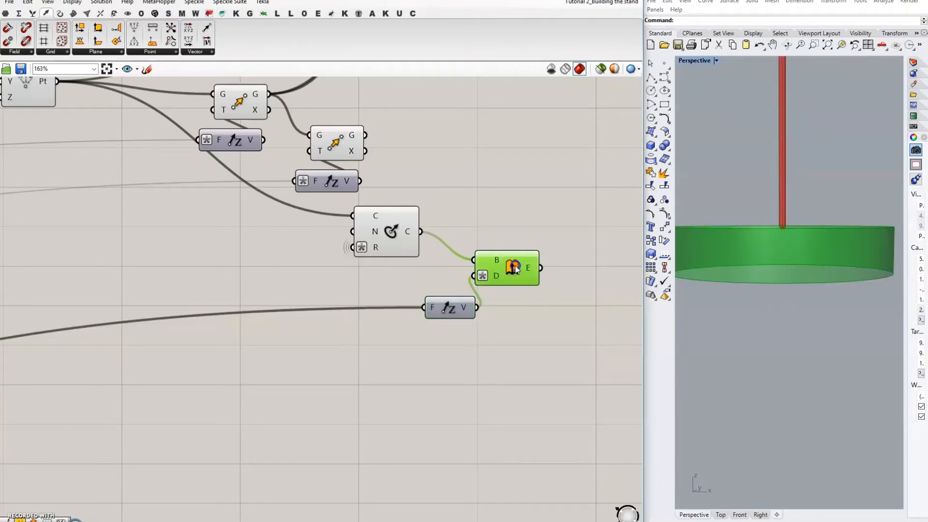
{"action": "left_click", "coordinate": [521, 318]}
{"action": "scroll", "coordinate": [346, 326], "scroll_direction": "down", "scroll_amount": 7}
{"action": "scroll", "coordinate": [392, 302], "scroll_direction": "up", "scroll_amount": 5}
{"action": "right_click_drag", "start_coordinate": [735, 285], "coordinate": [736, 333]}
{"action": "double_click", "coordinate": [459, 314]}
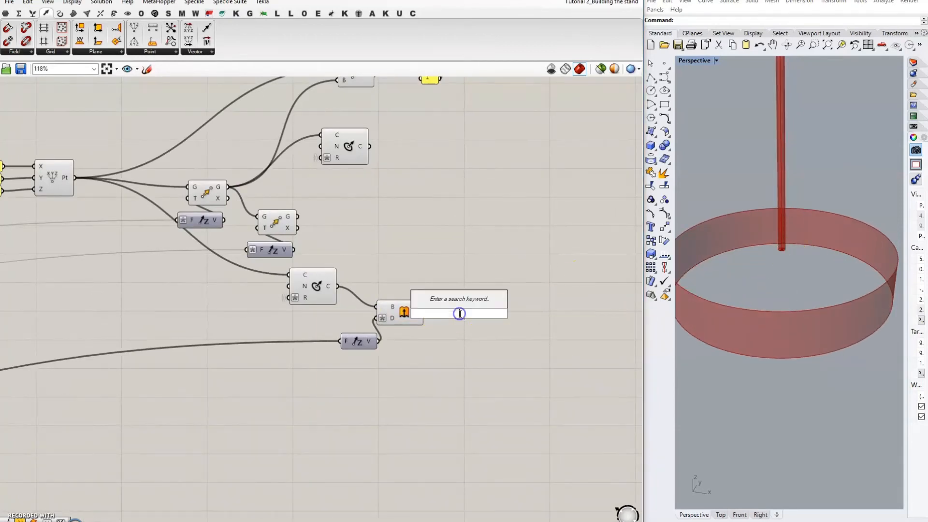
{"action": "type", "text": "cap"}
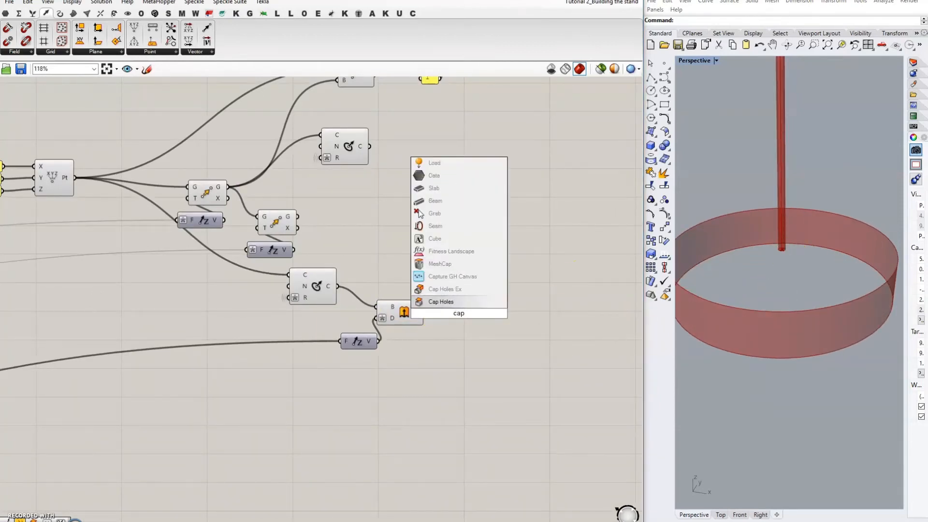
{"action": "left_click", "coordinate": [465, 301]}
{"action": "left_click_drag", "start_coordinate": [441, 314], "coordinate": [424, 313]}
{"action": "left_click", "coordinate": [548, 307]}
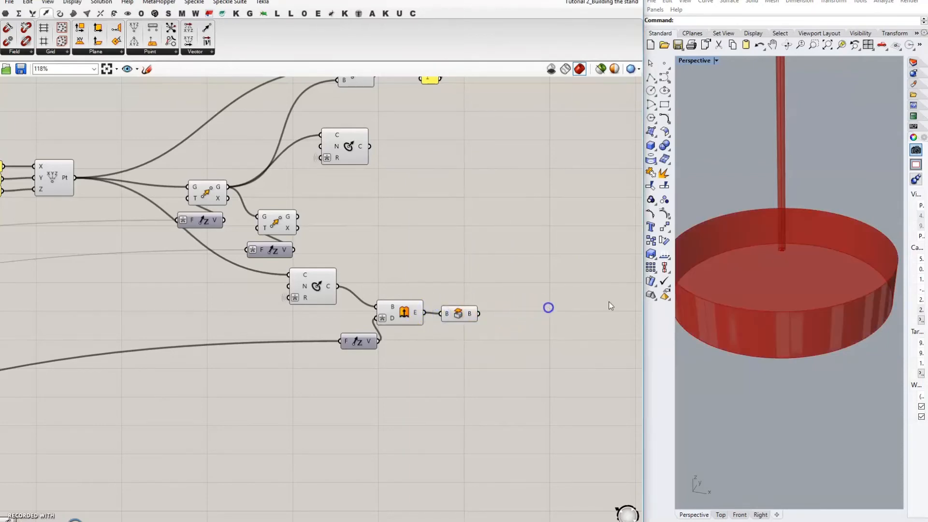
Step: Move the base circle, Unit Z, Extrude and Cap Holes components further down the canvas and line them up in a row
{"action": "left_click", "coordinate": [454, 314]}
{"action": "left_click", "coordinate": [323, 238]}
{"action": "left_click_drag", "start_coordinate": [327, 291], "coordinate": [349, 310]}
{"action": "left_click_drag", "start_coordinate": [296, 275], "coordinate": [514, 389]}
{"action": "left_click_drag", "start_coordinate": [403, 317], "coordinate": [416, 369]}
{"action": "left_click", "coordinate": [452, 273]}
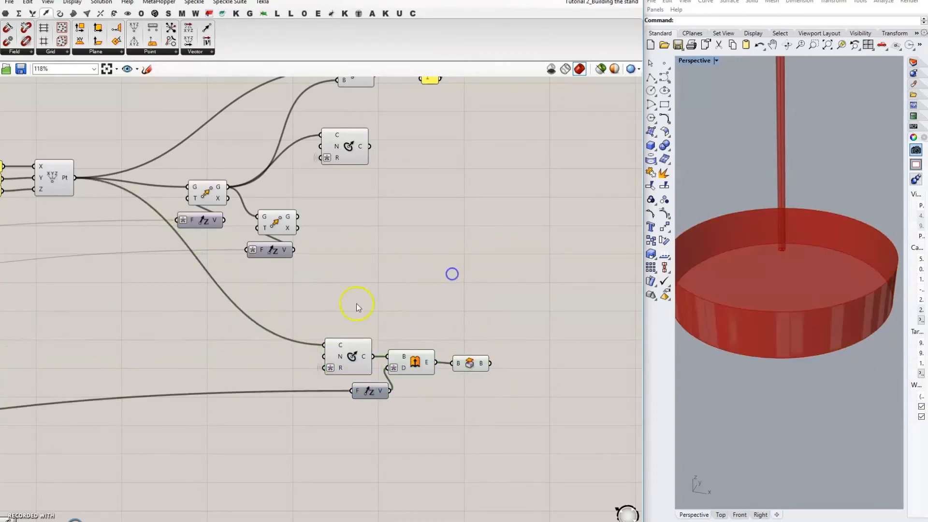
Step: Turn off the preview of the base circle, its Unit Z and the Extrude component
{"action": "left_click_drag", "start_coordinate": [304, 313], "coordinate": [440, 427]}
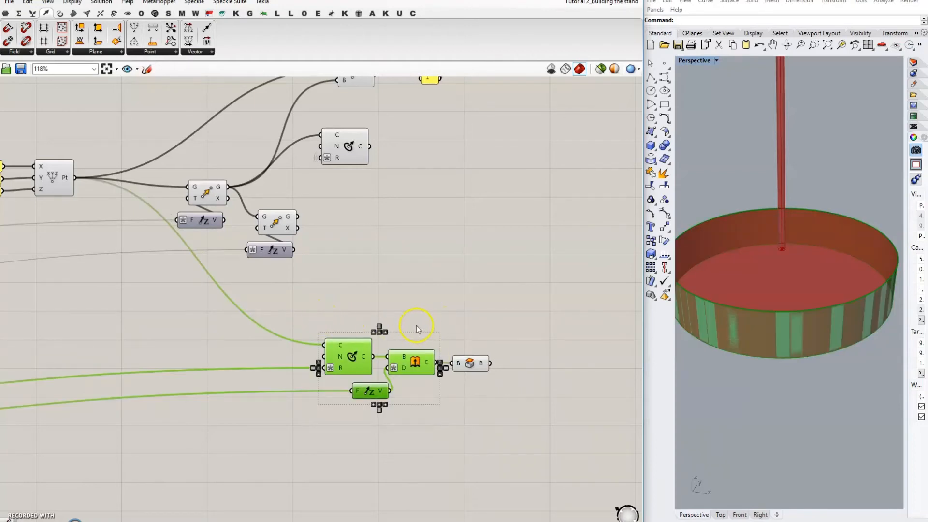
{"action": "middle_click", "coordinate": [416, 325]}
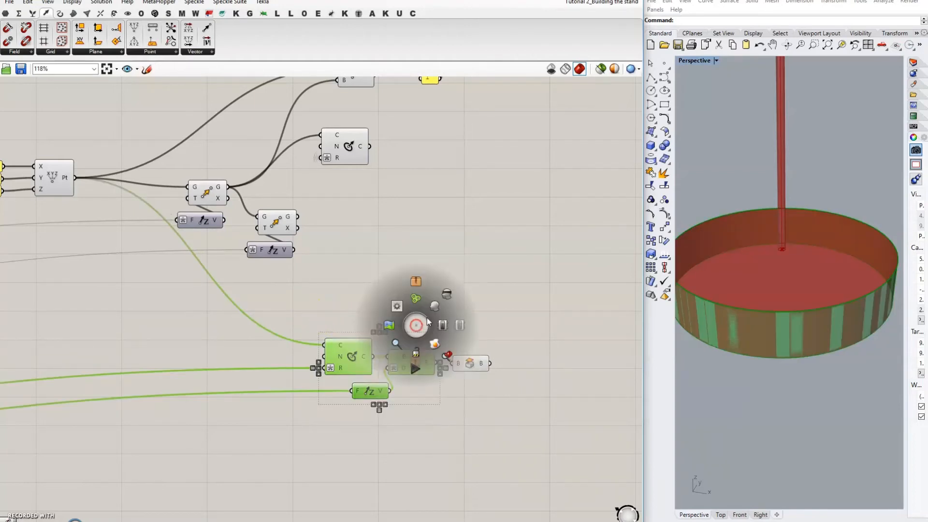
{"action": "left_click", "coordinate": [448, 295]}
{"action": "left_click", "coordinate": [512, 339]}
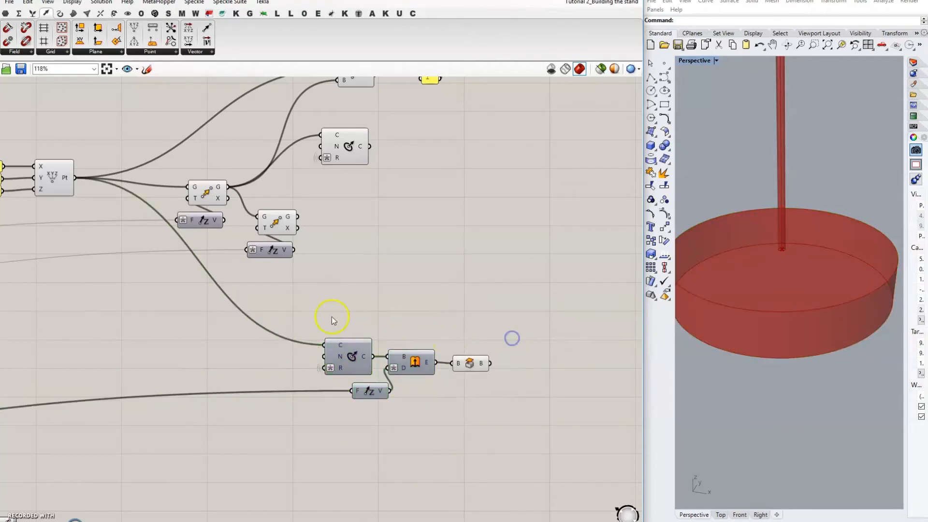
Step: Group the base circle, Unit Z, Extrude and Cap Holes components, name the group Base and shift it slightly
{"action": "left_click_drag", "start_coordinate": [300, 310], "coordinate": [568, 476]}
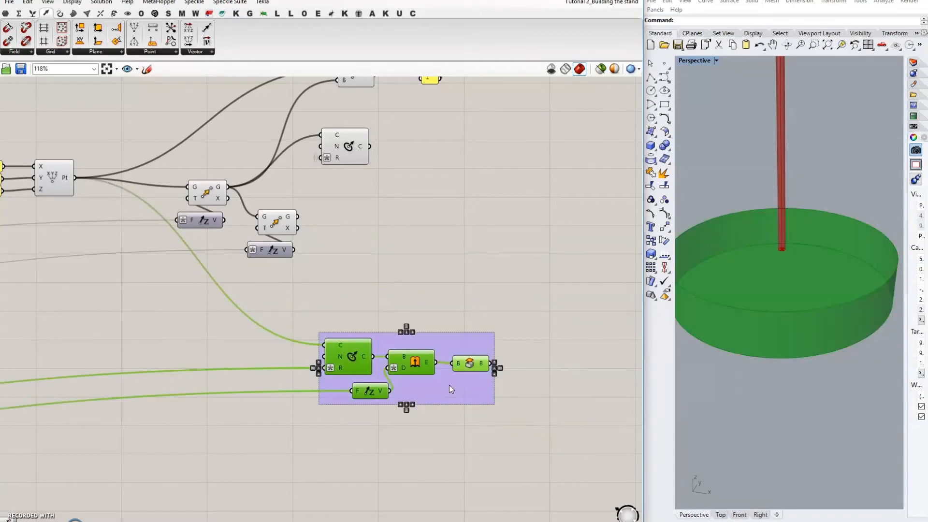
{"action": "right_click", "coordinate": [428, 340]}
{"action": "left_click", "coordinate": [456, 348]}
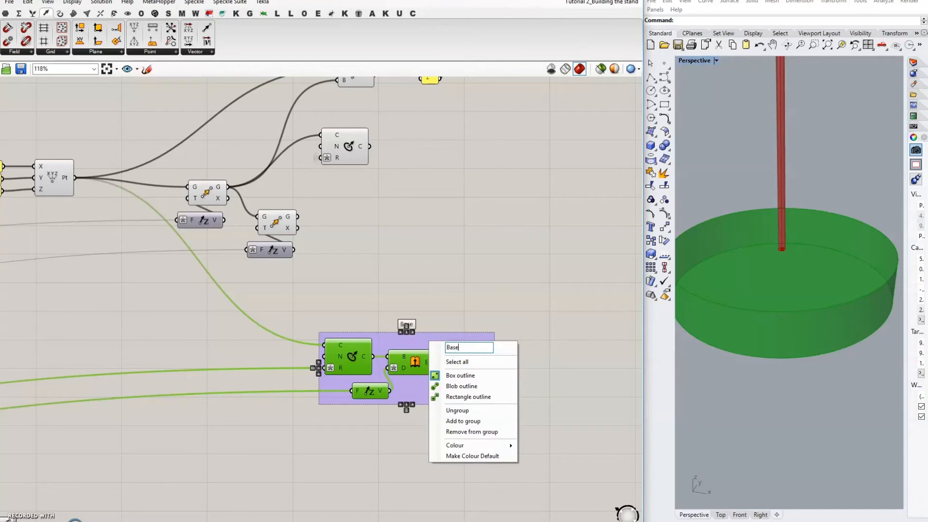
{"action": "left_click", "coordinate": [459, 321]}
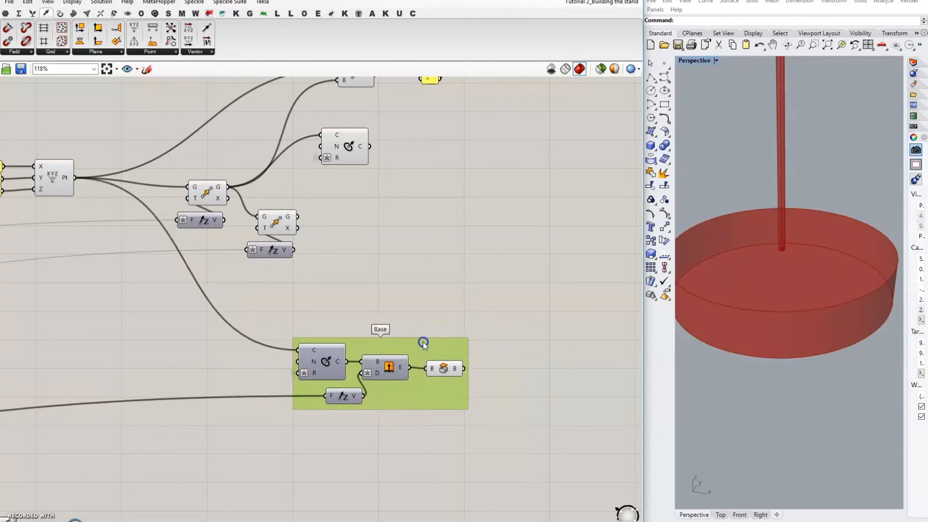
{"action": "left_click", "coordinate": [342, 303]}
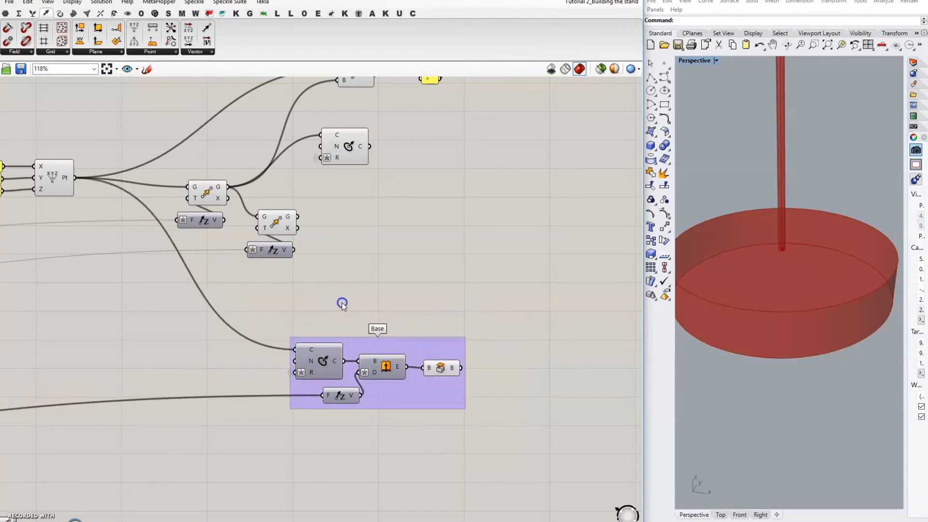
Step: Set the wire display to Faint on the base circle's C input and the F input of the Base group's Unit Z
{"action": "right_click", "coordinate": [311, 349]}
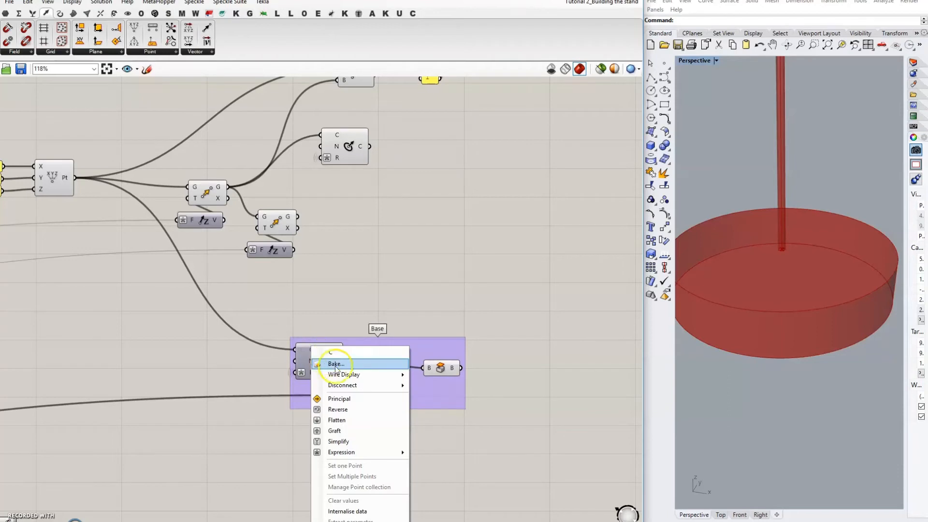
{"action": "left_click", "coordinate": [358, 377]}
{"action": "left_click", "coordinate": [445, 386]}
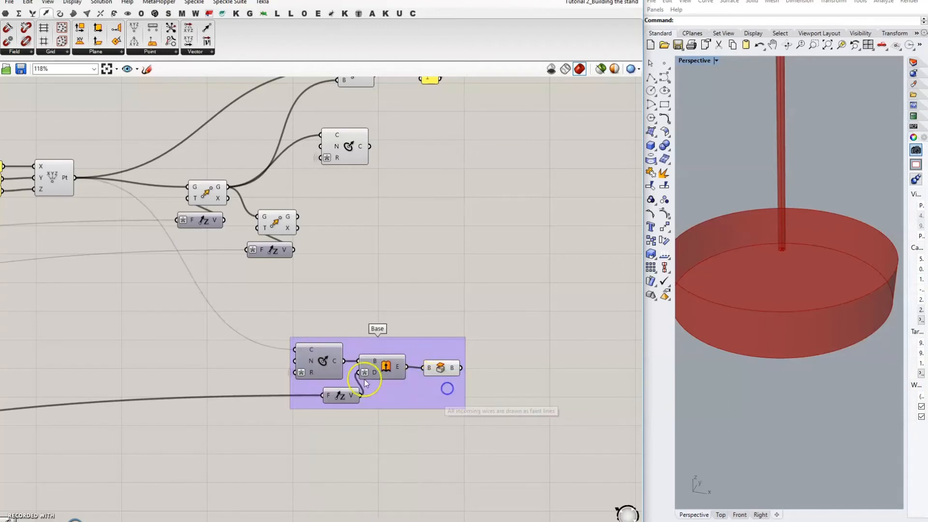
{"action": "right_click", "coordinate": [332, 394]}
{"action": "left_click", "coordinate": [424, 375]}
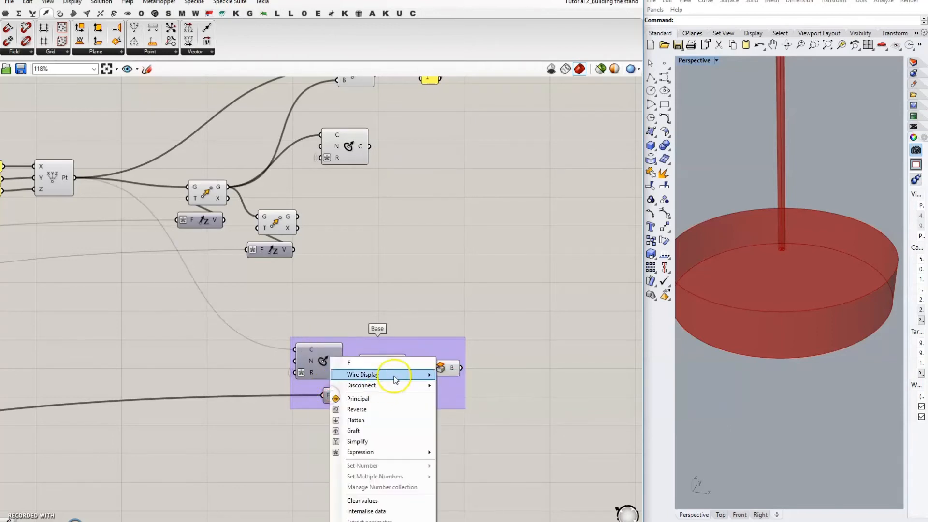
{"action": "left_click", "coordinate": [466, 386]}
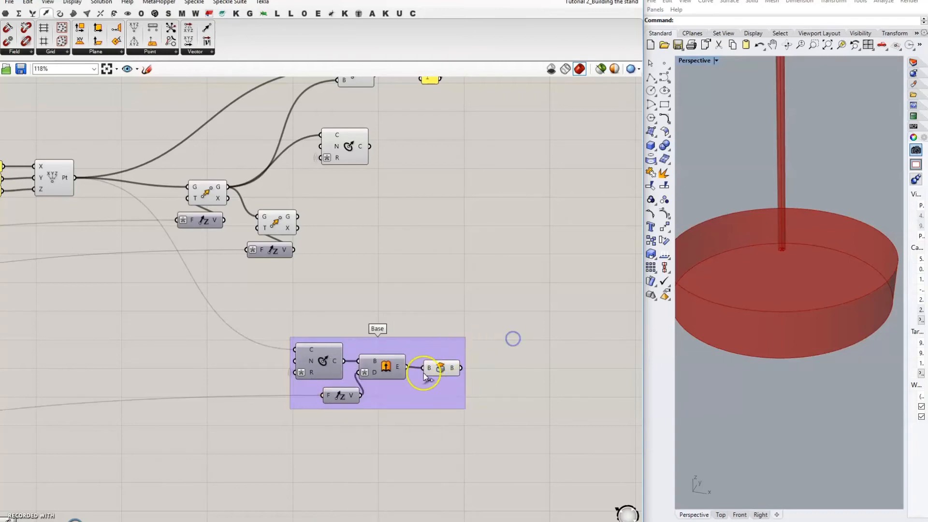
Step: Add a Divide Curve component to the canvas above the Base group
{"action": "scroll", "coordinate": [509, 333], "scroll_direction": "down", "scroll_amount": 2}
{"action": "right_click_drag", "start_coordinate": [506, 311], "coordinate": [469, 329]}
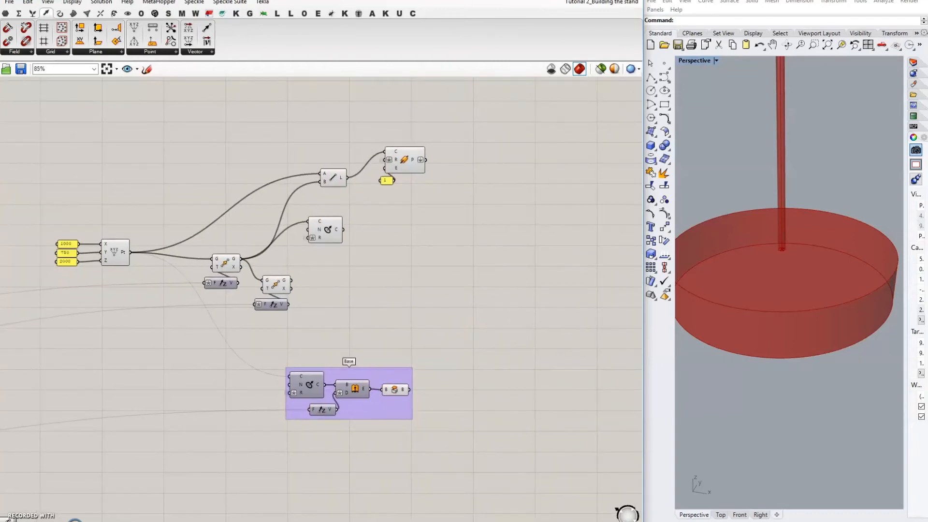
{"action": "double_click", "coordinate": [387, 317]}
{"action": "type", "text": "divide"}
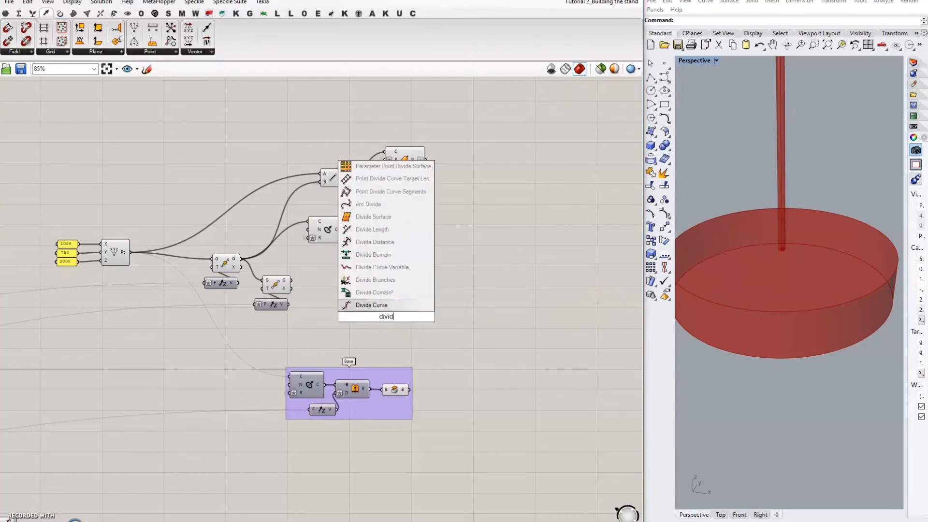
{"action": "left_click", "coordinate": [385, 306]}
Step: Wire the hoop circle's C output to the C input of the Divide Curve component
{"action": "scroll", "coordinate": [762, 385], "scroll_direction": "down", "scroll_amount": 5}
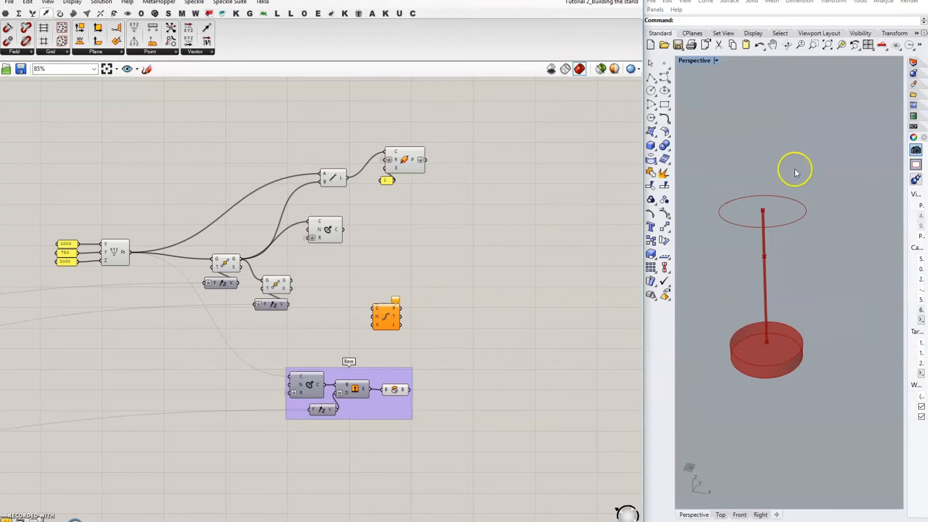
{"action": "scroll", "coordinate": [329, 296], "scroll_direction": "up", "scroll_amount": 3}
{"action": "left_click", "coordinate": [256, 280]}
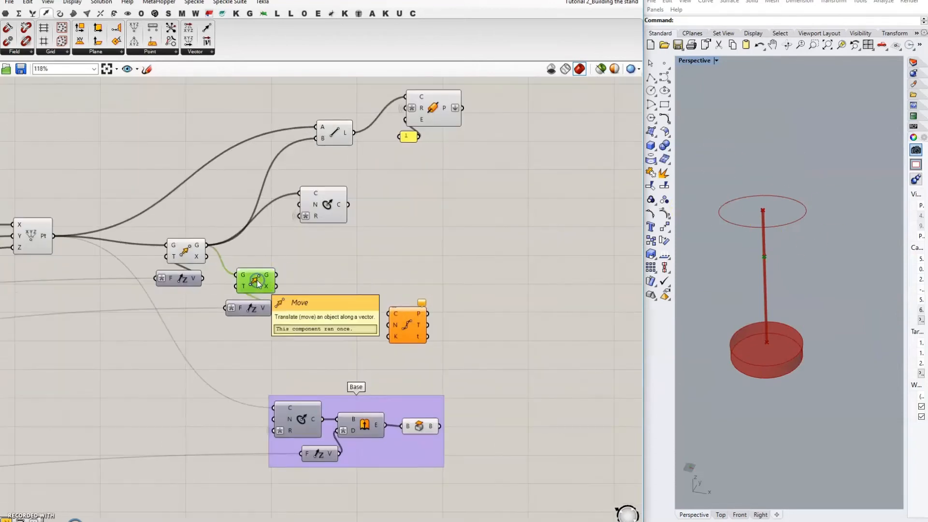
{"action": "left_click", "coordinate": [329, 212]}
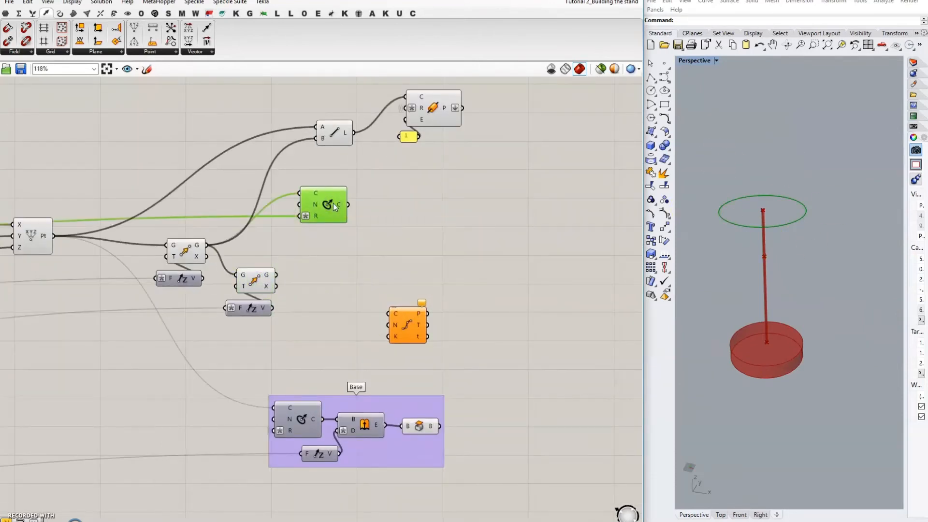
{"action": "left_click_drag", "start_coordinate": [346, 203], "coordinate": [388, 312]}
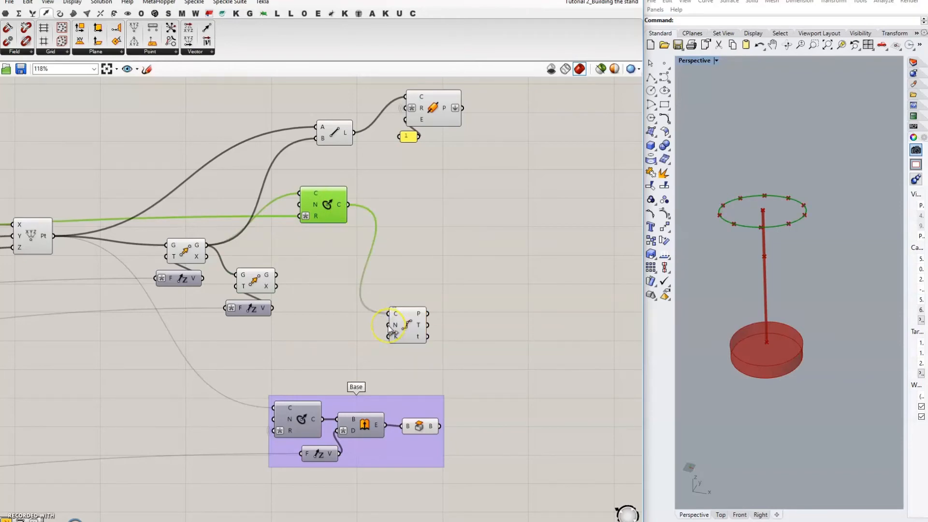
Step: Wire the Divide Curve component's N input to the Number of Hooks slider
{"action": "left_click_drag", "start_coordinate": [388, 326], "coordinate": [325, 300]}
{"action": "scroll", "coordinate": [504, 276], "scroll_direction": "down", "scroll_amount": 5}
{"action": "scroll", "coordinate": [56, 308], "scroll_direction": "up", "scroll_amount": 5}
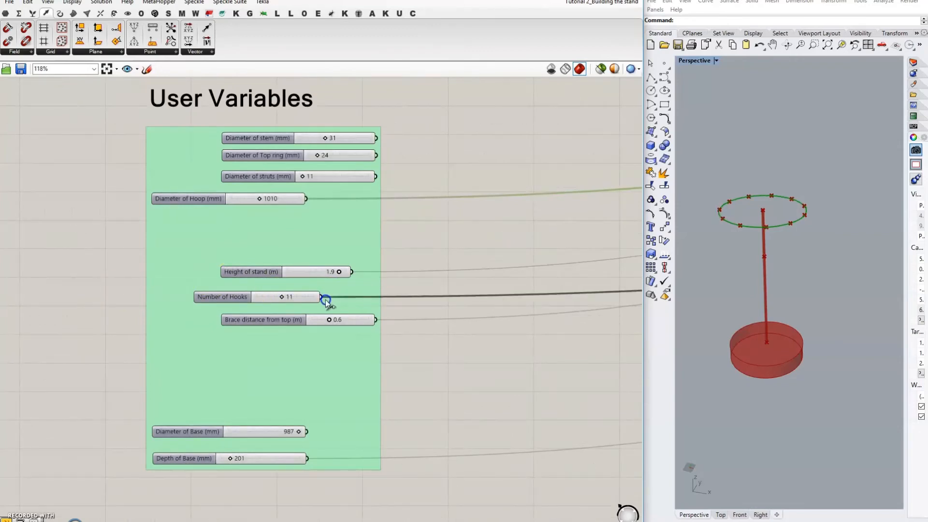
Step: Set the wire display of the Divide Curve component's N input to Faint
{"action": "scroll", "coordinate": [133, 309], "scroll_direction": "down", "scroll_amount": 5}
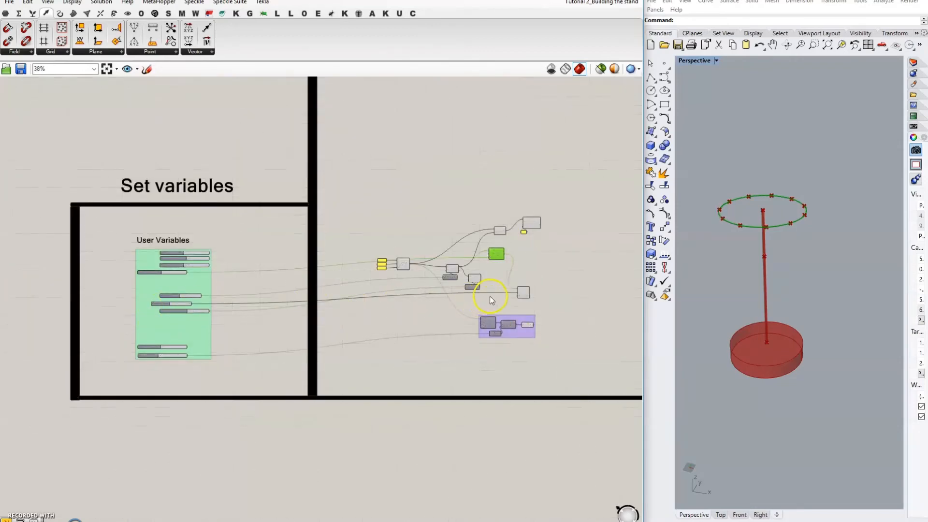
{"action": "scroll", "coordinate": [512, 296], "scroll_direction": "up", "scroll_amount": 1}
{"action": "scroll", "coordinate": [512, 295], "scroll_direction": "up", "scroll_amount": 5}
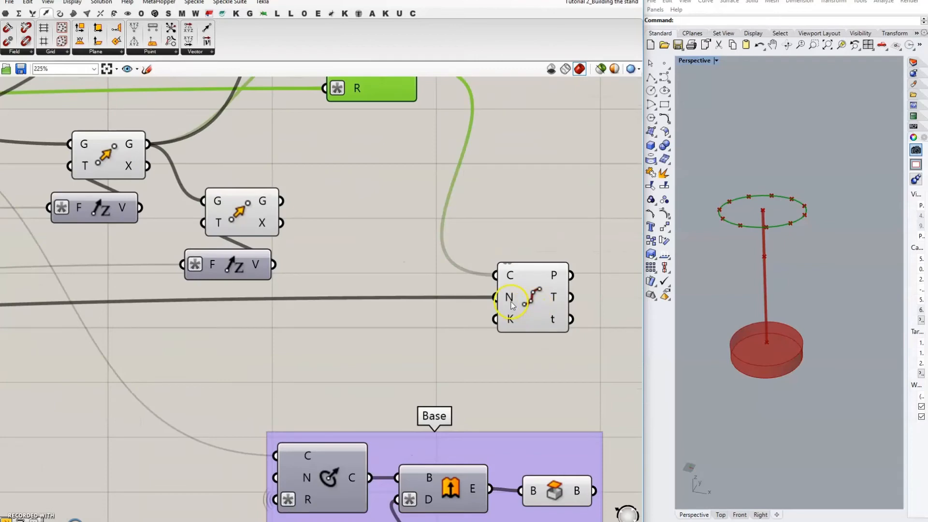
{"action": "scroll", "coordinate": [422, 300], "scroll_direction": "down", "scroll_amount": 2}
{"action": "right_click_drag", "start_coordinate": [551, 269], "coordinate": [514, 269]}
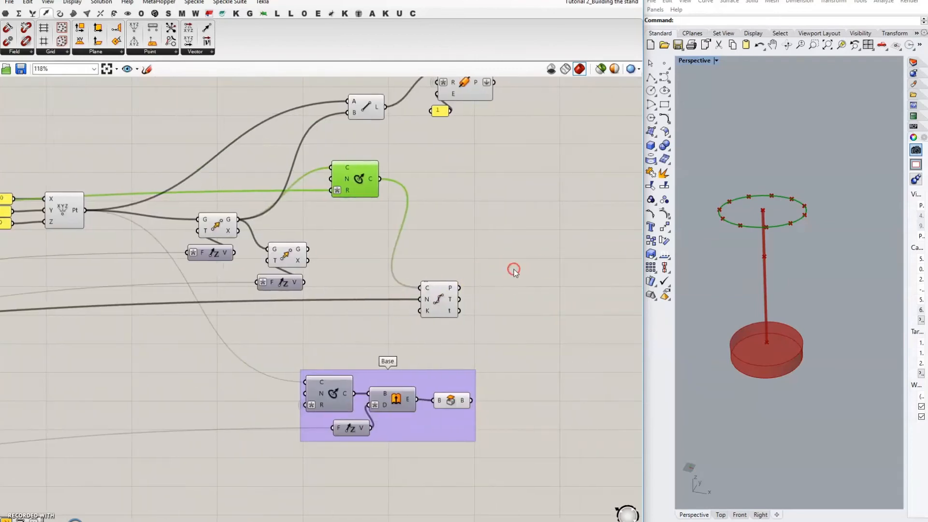
{"action": "left_click", "coordinate": [437, 302]}
{"action": "right_click", "coordinate": [428, 305]}
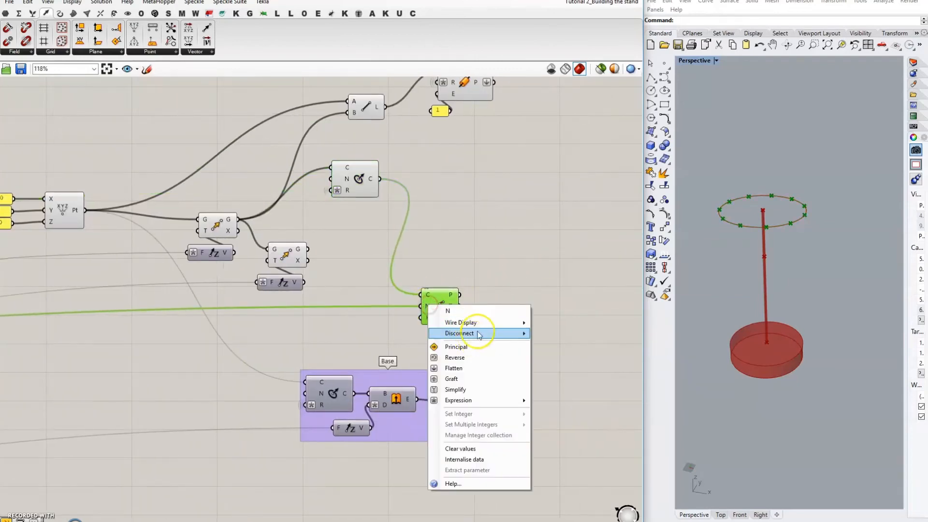
{"action": "mouse_move", "coordinate": [480, 323]}
{"action": "left_click", "coordinate": [554, 334]}
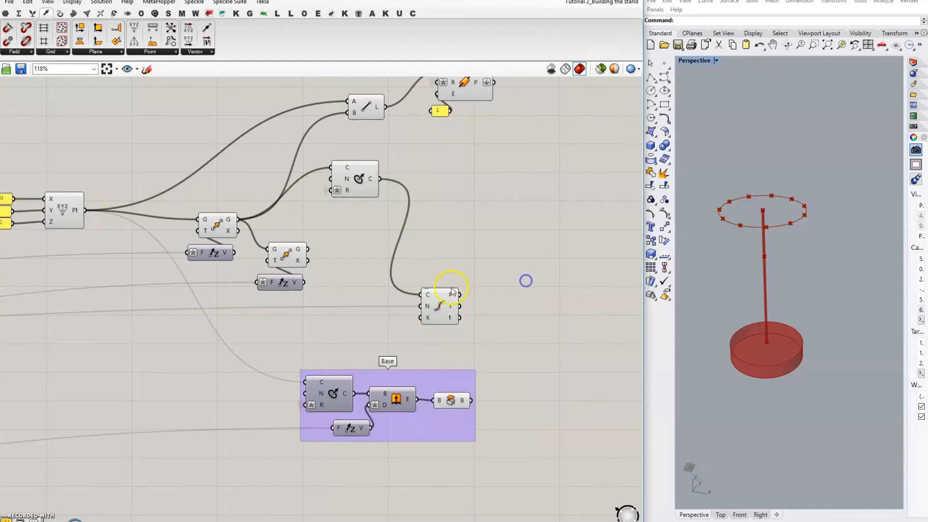
Step: Add a PolyLine component above and beyond the Divide Curve component and wire Divide Curve's P output to its V input
{"action": "right_click_drag", "start_coordinate": [483, 243], "coordinate": [465, 264]}
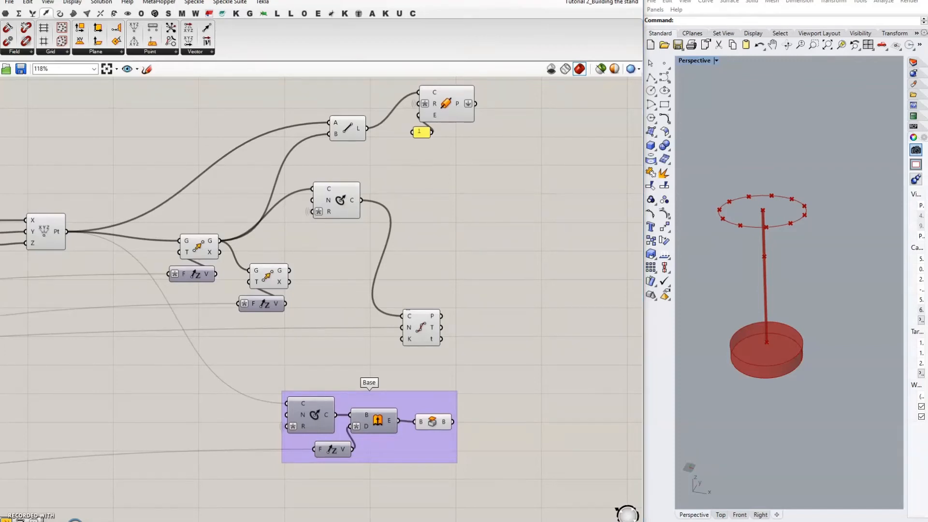
{"action": "double_click", "coordinate": [472, 198]}
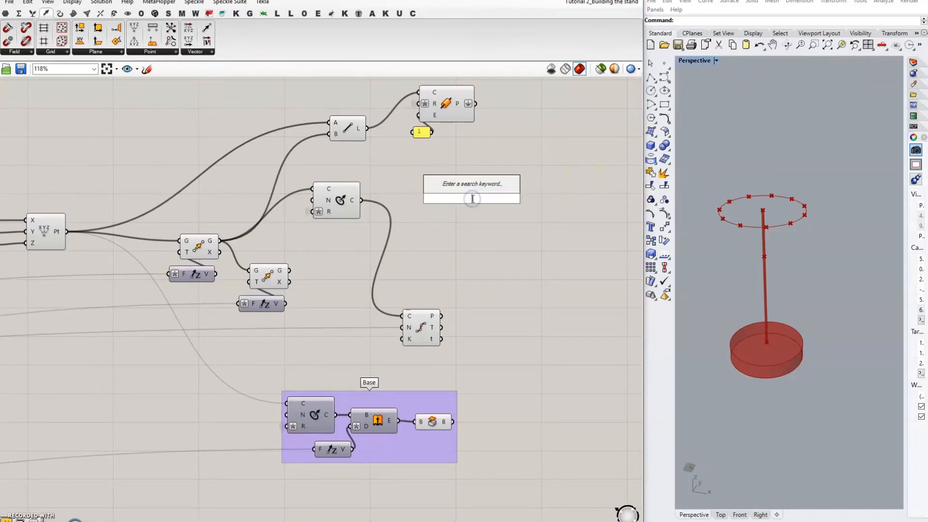
{"action": "type", "text": "poly"}
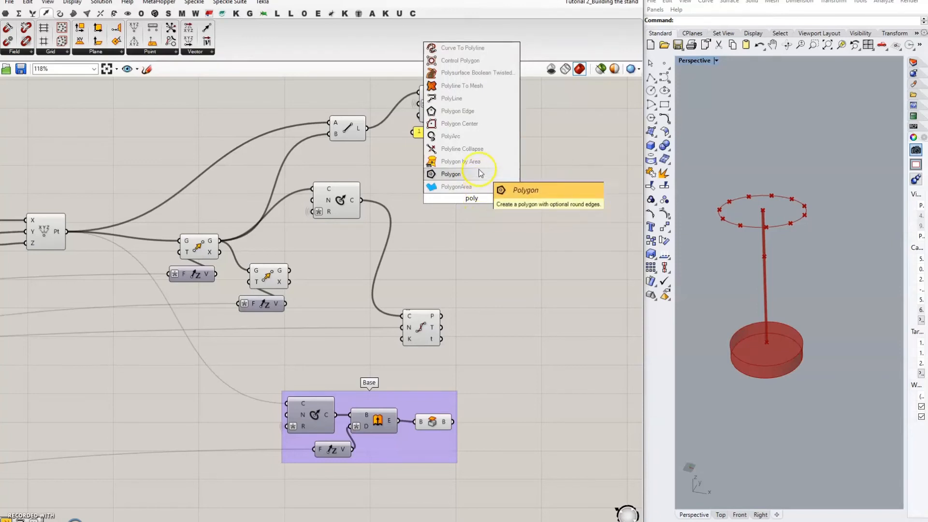
{"action": "left_click", "coordinate": [488, 99]}
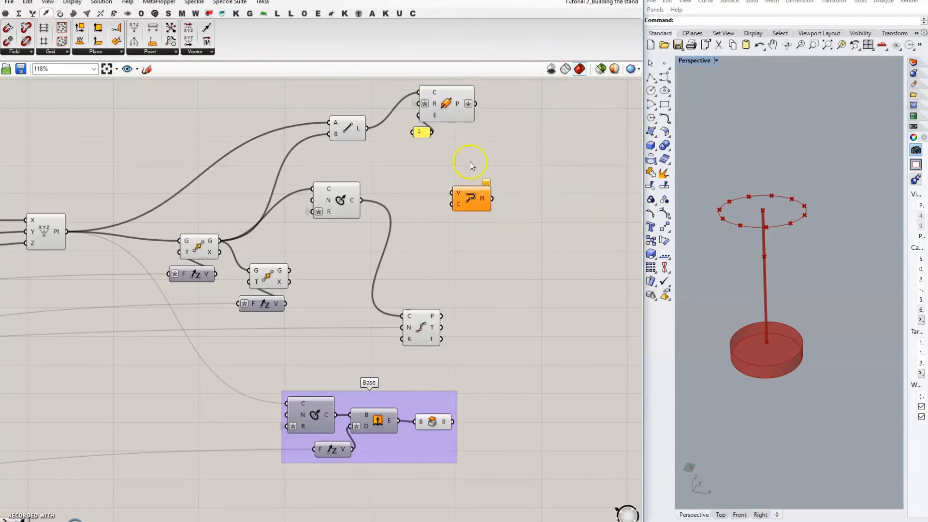
{"action": "left_click", "coordinate": [433, 318]}
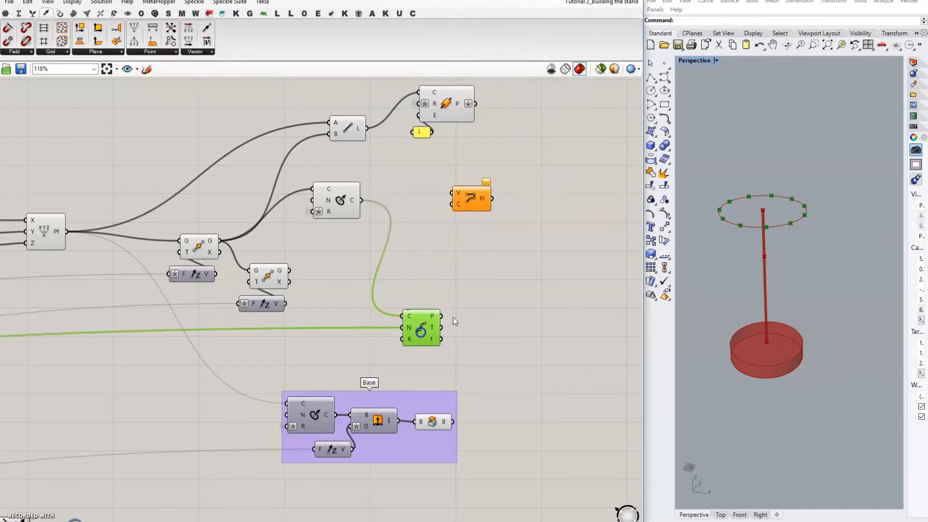
{"action": "left_click_drag", "start_coordinate": [441, 316], "coordinate": [481, 204]}
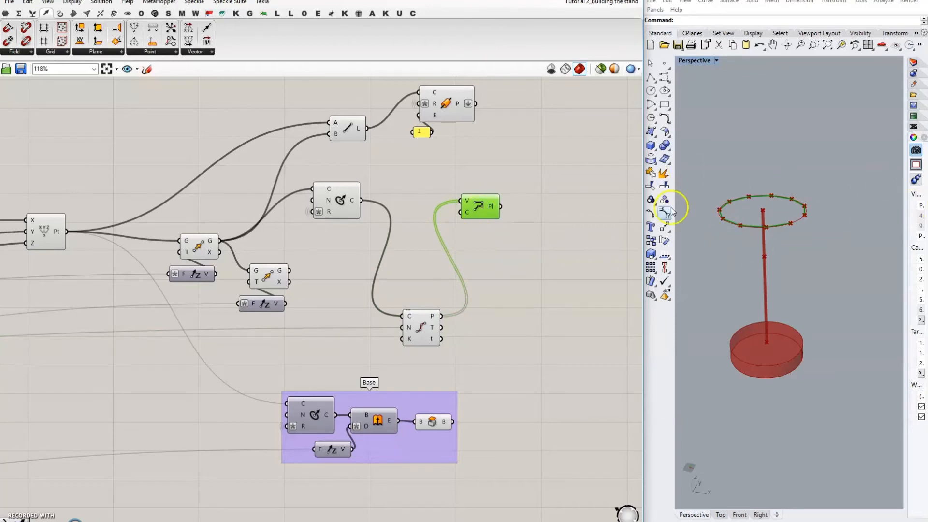
{"action": "left_click_drag", "start_coordinate": [474, 206], "coordinate": [481, 207]}
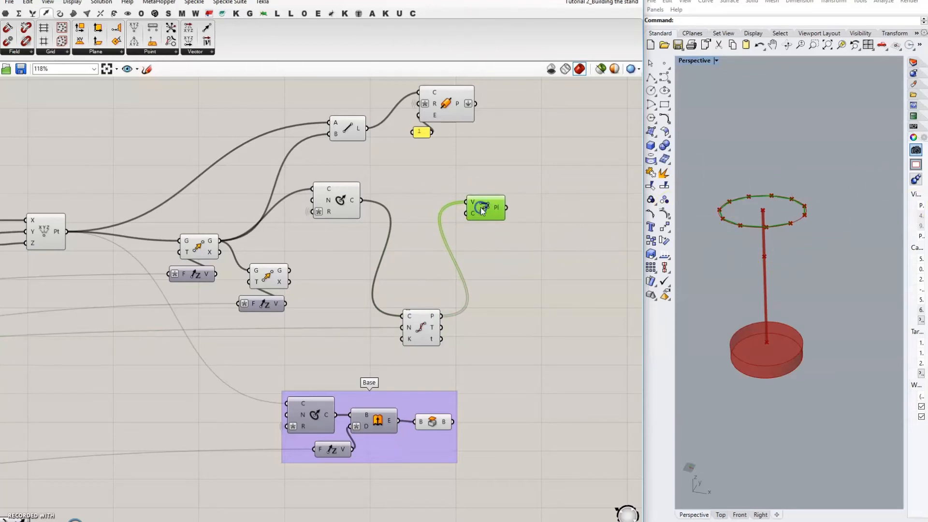
{"action": "left_click", "coordinate": [488, 208]}
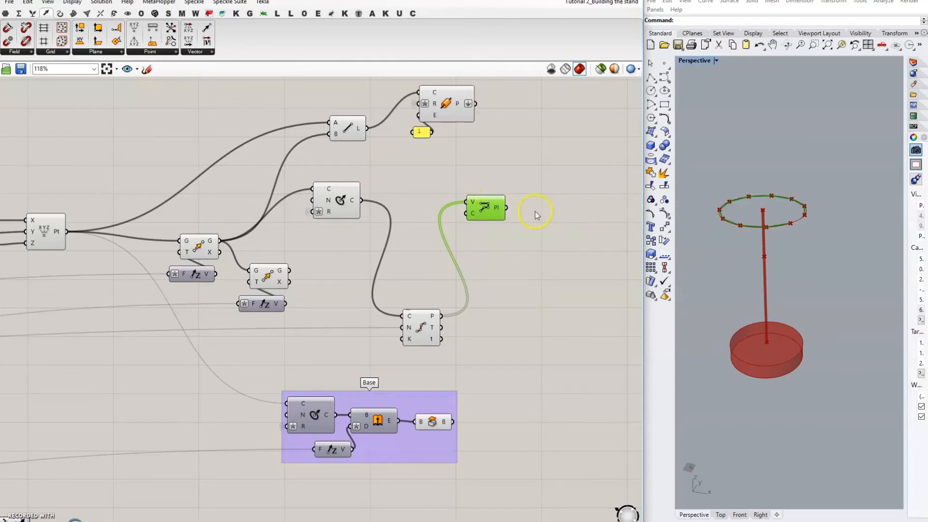
Step: Add an Explode component to the canvas beside the PolyLine component
{"action": "right_click_drag", "start_coordinate": [535, 210], "coordinate": [459, 224]}
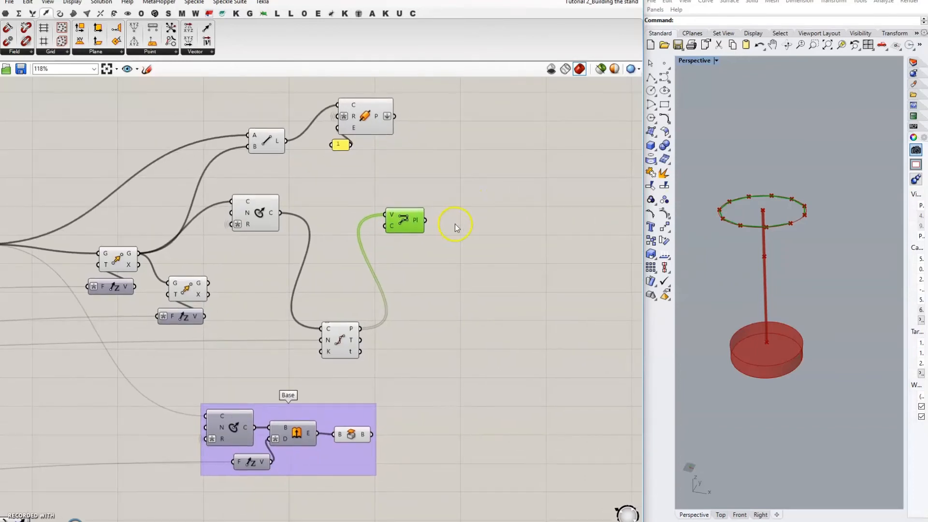
{"action": "double_click", "coordinate": [469, 224]}
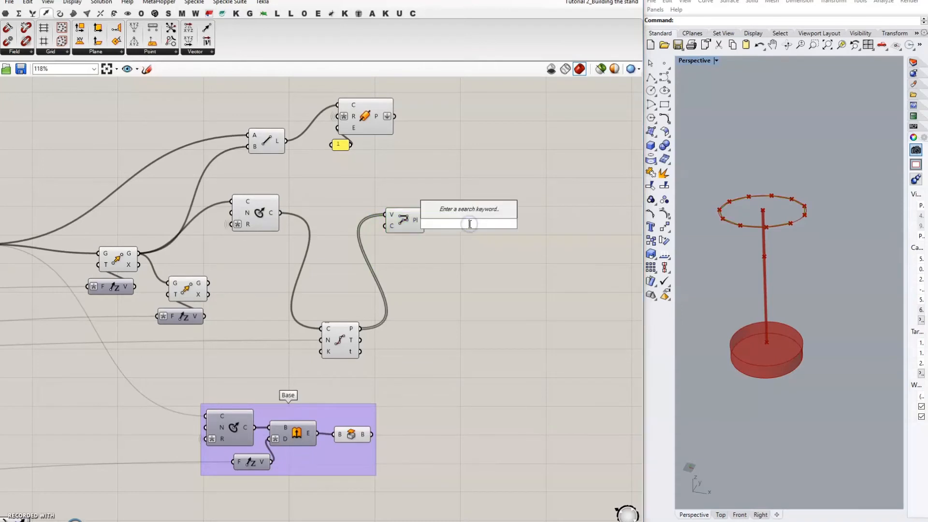
{"action": "type", "text": "explode"}
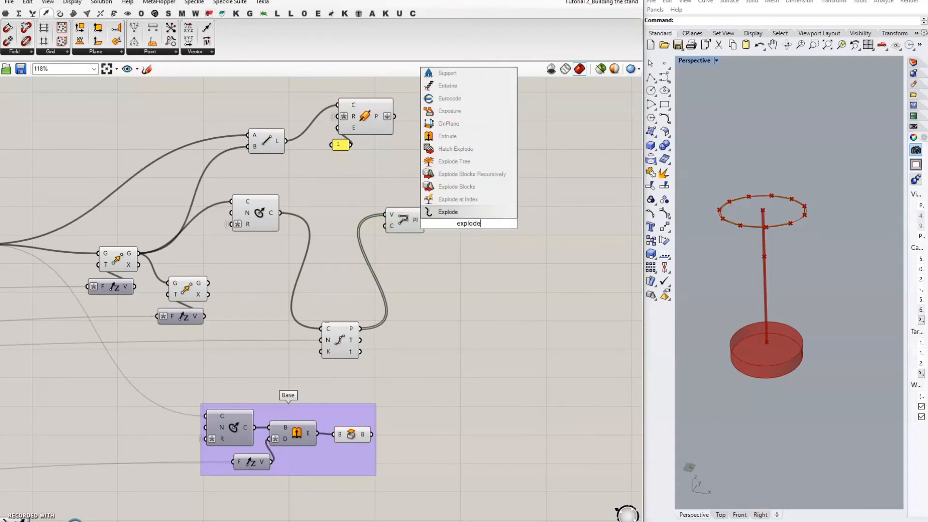
{"action": "left_click", "coordinate": [464, 212]}
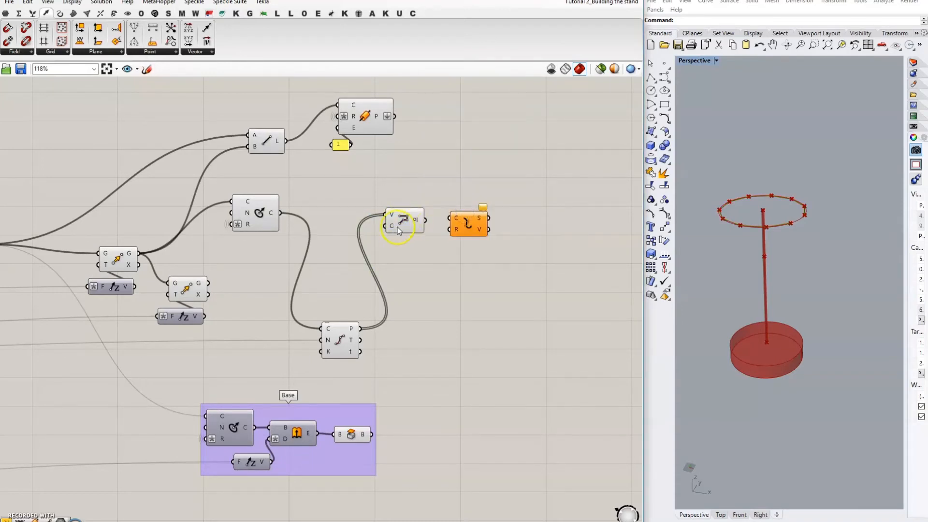
Step: Close the hoop polyline by setting the PolyLine component's C input to True
{"action": "left_click", "coordinate": [397, 231]}
{"action": "scroll", "coordinate": [781, 218], "scroll_direction": "up", "scroll_amount": 6}
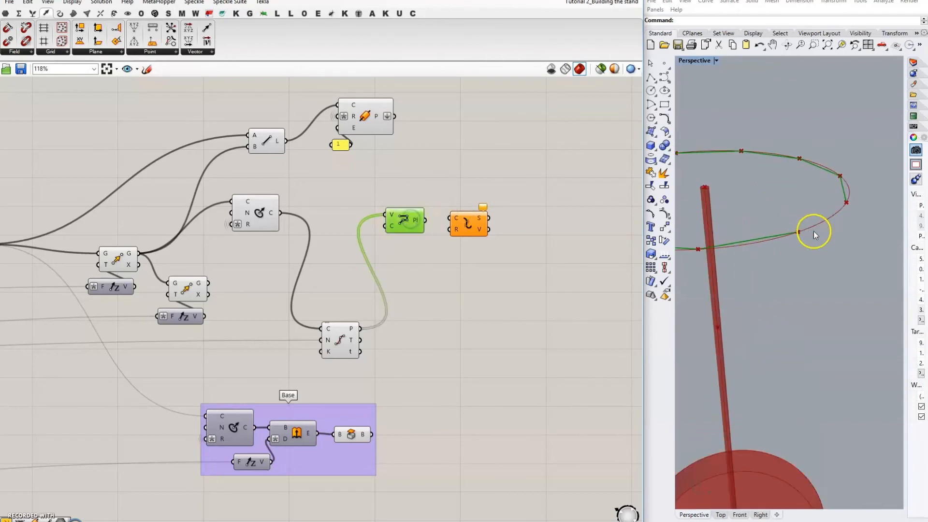
{"action": "scroll", "coordinate": [860, 199], "scroll_direction": "up", "scroll_amount": 3}
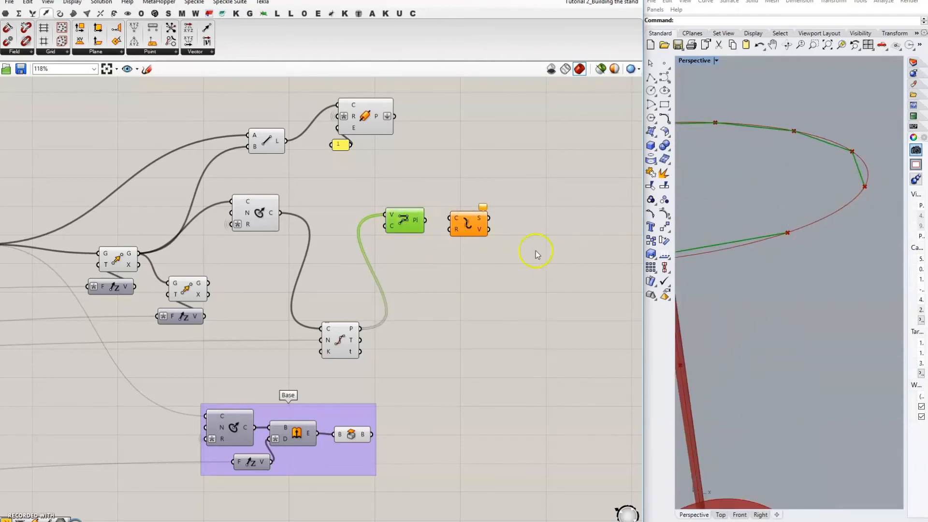
{"action": "scroll", "coordinate": [758, 217], "scroll_direction": "down", "scroll_amount": 5}
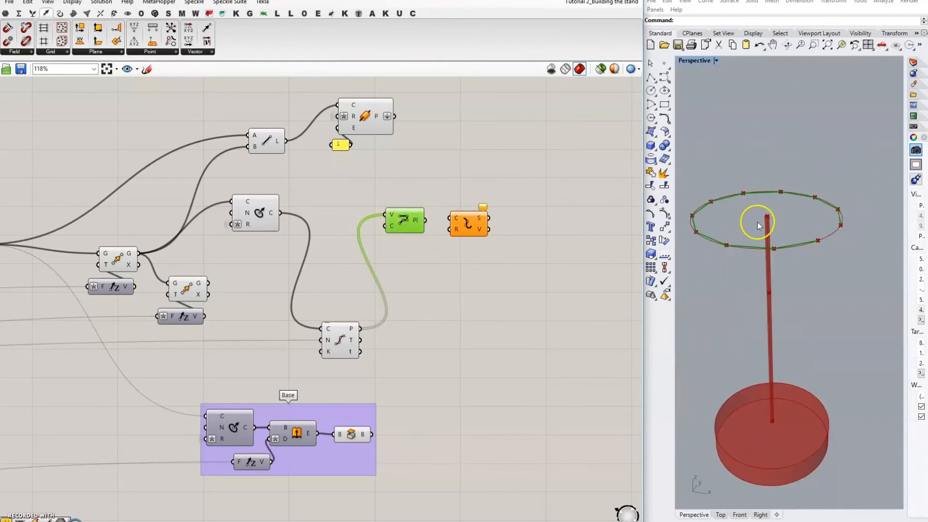
{"action": "right_click", "coordinate": [392, 228]}
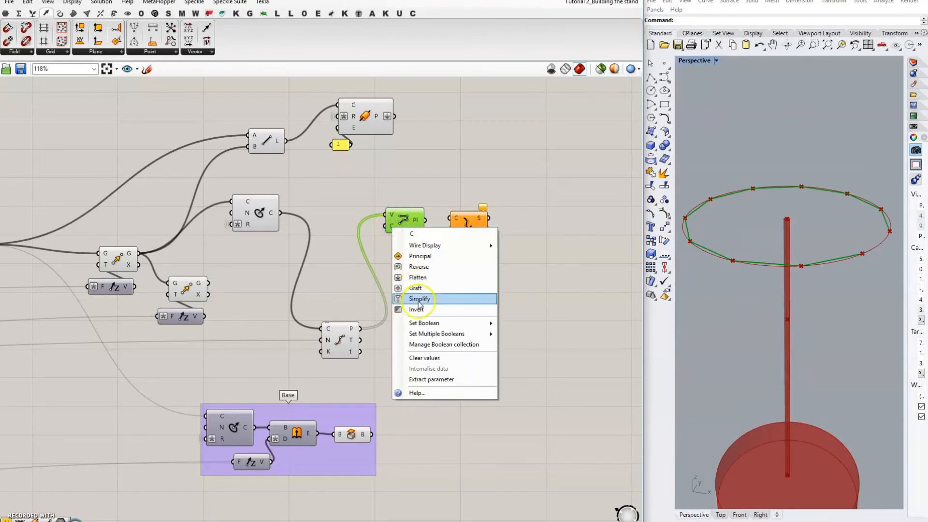
{"action": "mouse_move", "coordinate": [475, 326]}
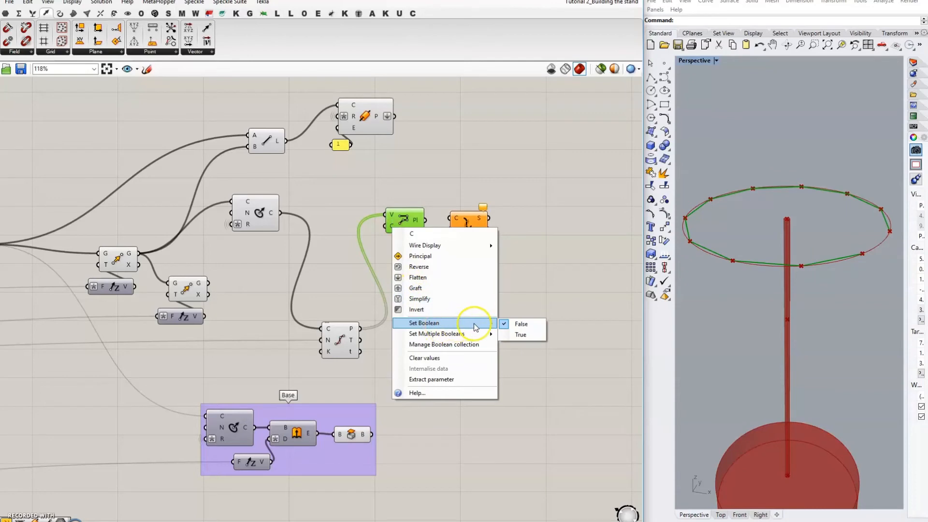
{"action": "left_click", "coordinate": [524, 335]}
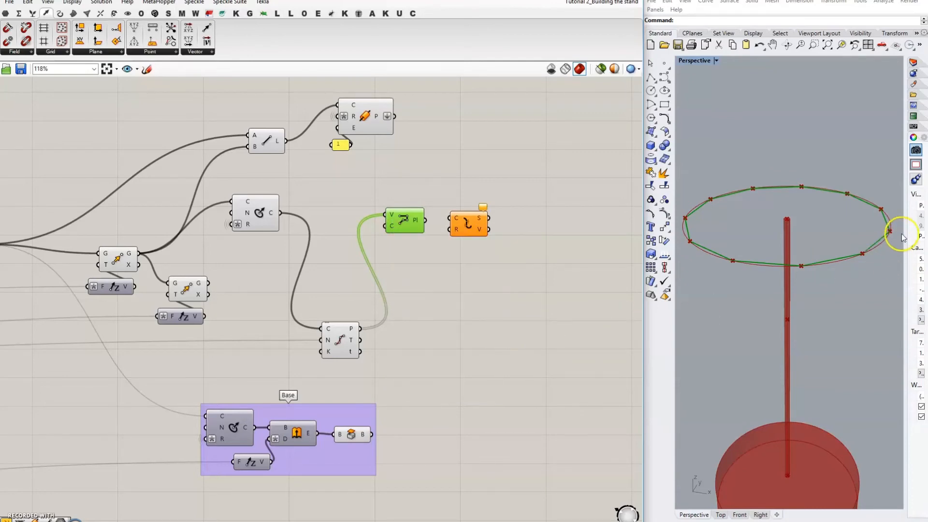
{"action": "left_click", "coordinate": [503, 271]}
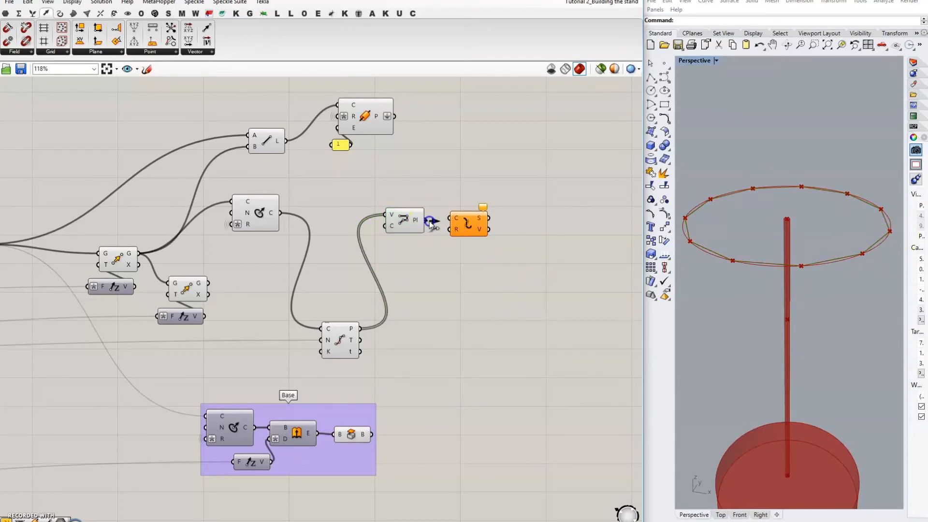
Step: Wire the PolyLine's Pl output to the Explode component's C input and flatten Explode's S output
{"action": "left_click_drag", "start_coordinate": [444, 220], "coordinate": [447, 218]}
{"action": "left_click", "coordinate": [468, 224]}
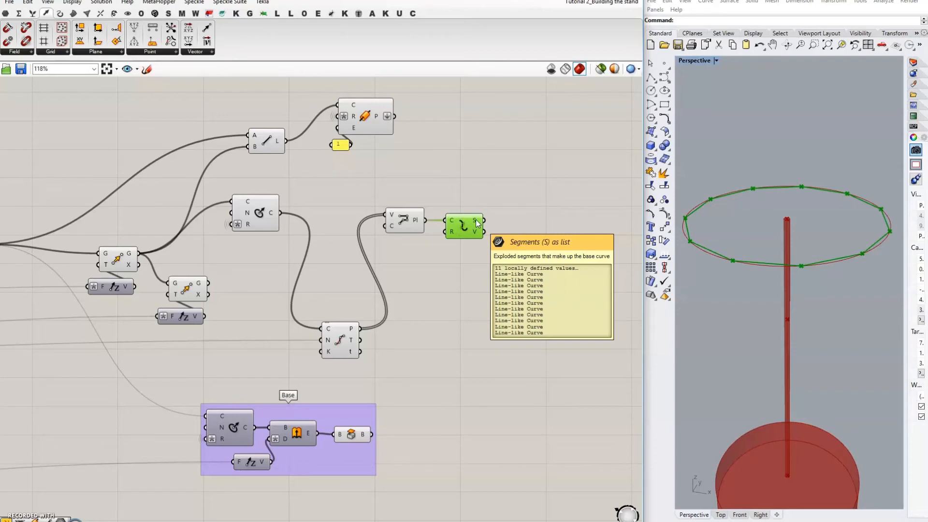
{"action": "left_click", "coordinate": [479, 221]}
{"action": "scroll", "coordinate": [530, 203], "scroll_direction": "down", "scroll_amount": 2}
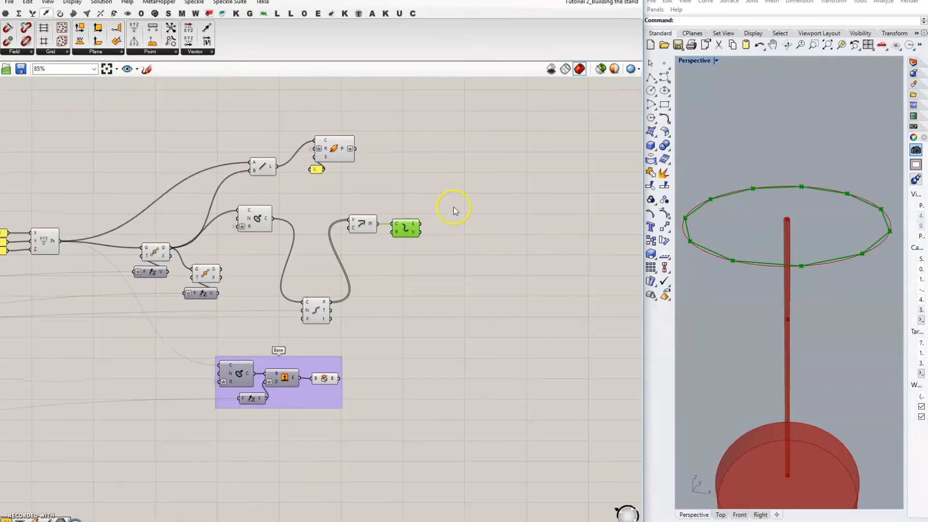
{"action": "right_click", "coordinate": [413, 222]}
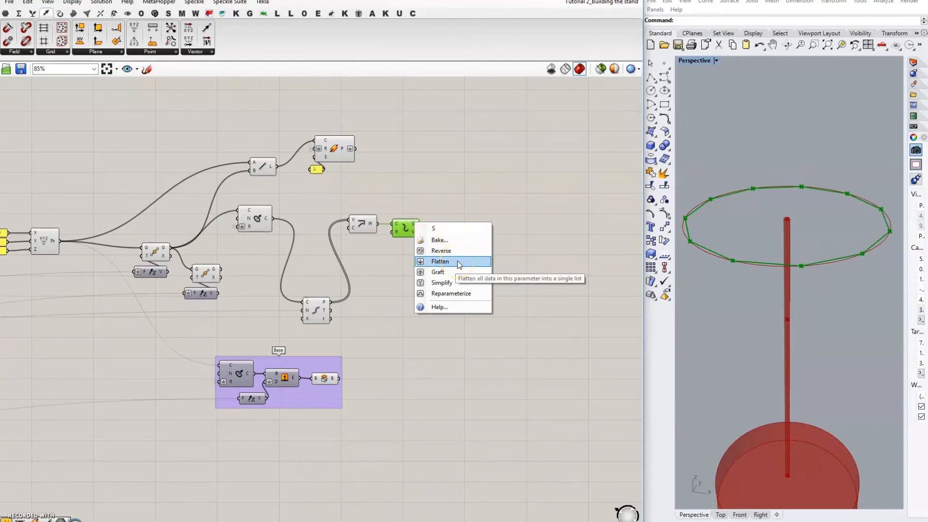
{"action": "left_click", "coordinate": [458, 264]}
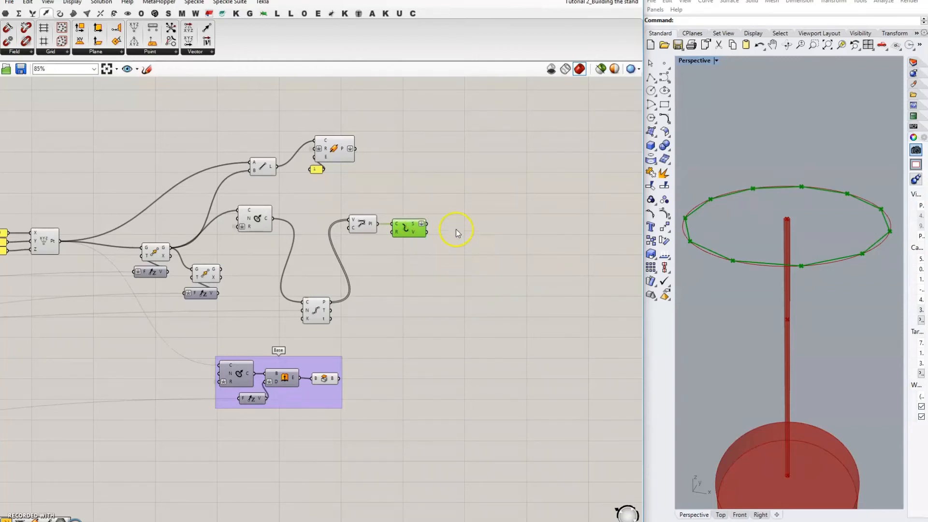
Step: Duplicate the stem's Pipe component with its cap value panel and place the copy beside the Explode component
{"action": "double_click", "coordinate": [456, 222]}
{"action": "left_click", "coordinate": [443, 181]}
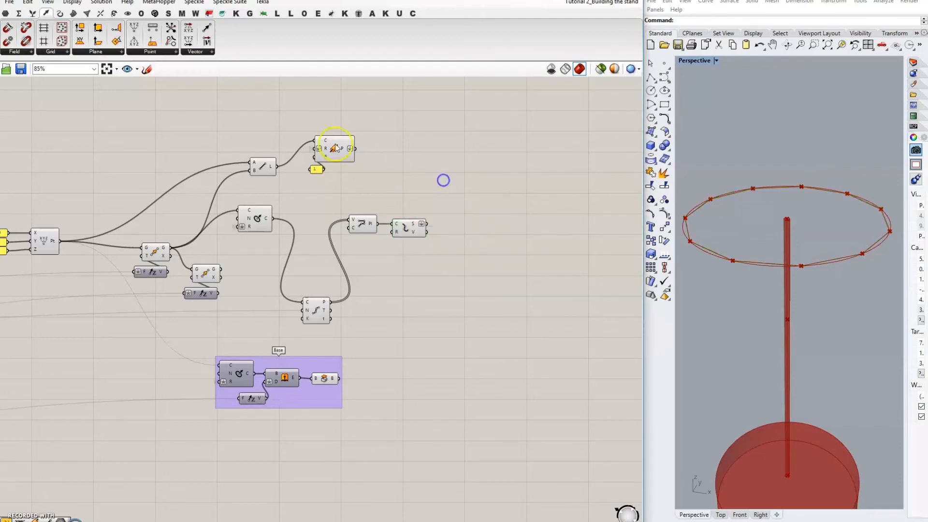
{"action": "left_click_drag", "start_coordinate": [296, 121], "coordinate": [470, 245]}
{"action": "left_click", "coordinate": [444, 189]}
{"action": "scroll", "coordinate": [430, 221], "scroll_direction": "up", "scroll_amount": 2}
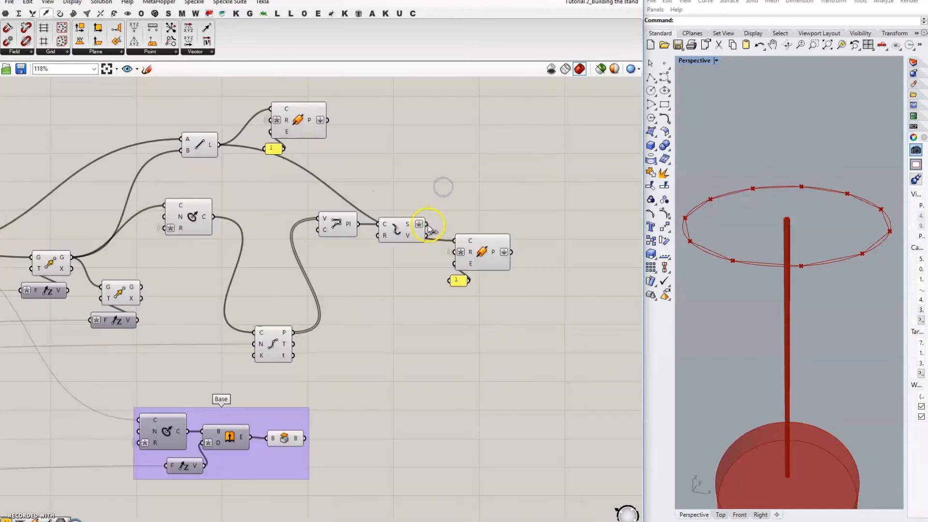
Step: Wire Explode's S output to the copied Pipe's C input and the Diameter of Top ring slider to its R input
{"action": "left_click_drag", "start_coordinate": [434, 232], "coordinate": [352, 148]}
{"action": "scroll", "coordinate": [447, 255], "scroll_direction": "down", "scroll_amount": 4}
{"action": "scroll", "coordinate": [61, 282], "scroll_direction": "up", "scroll_amount": 4}
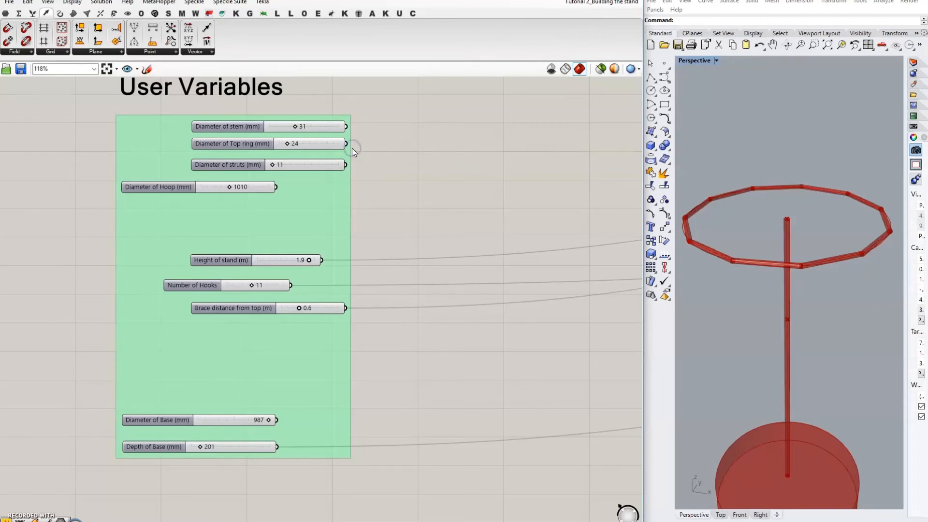
{"action": "scroll", "coordinate": [147, 167], "scroll_direction": "down", "scroll_amount": 2}
{"action": "left_click", "coordinate": [192, 151]}
{"action": "scroll", "coordinate": [159, 151], "scroll_direction": "down", "scroll_amount": 3}
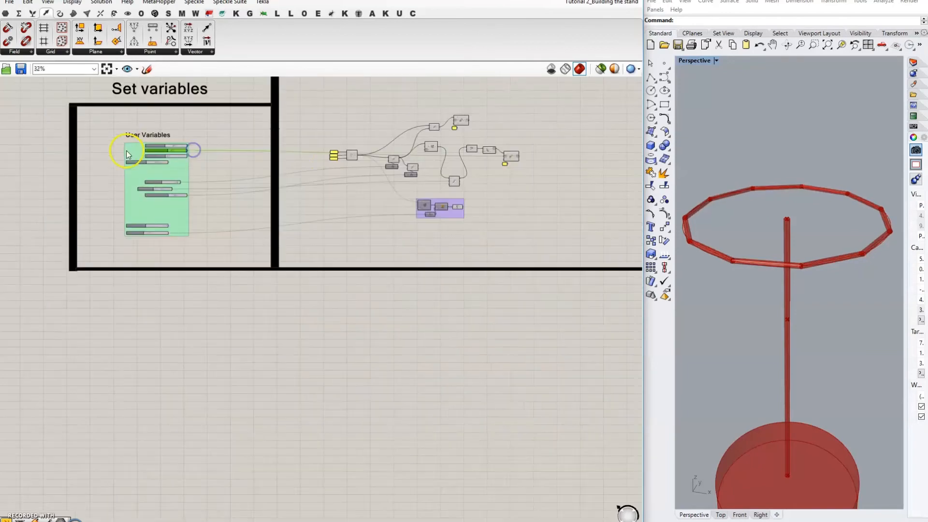
{"action": "scroll", "coordinate": [570, 165], "scroll_direction": "up", "scroll_amount": 5}
{"action": "left_click", "coordinate": [553, 183]}
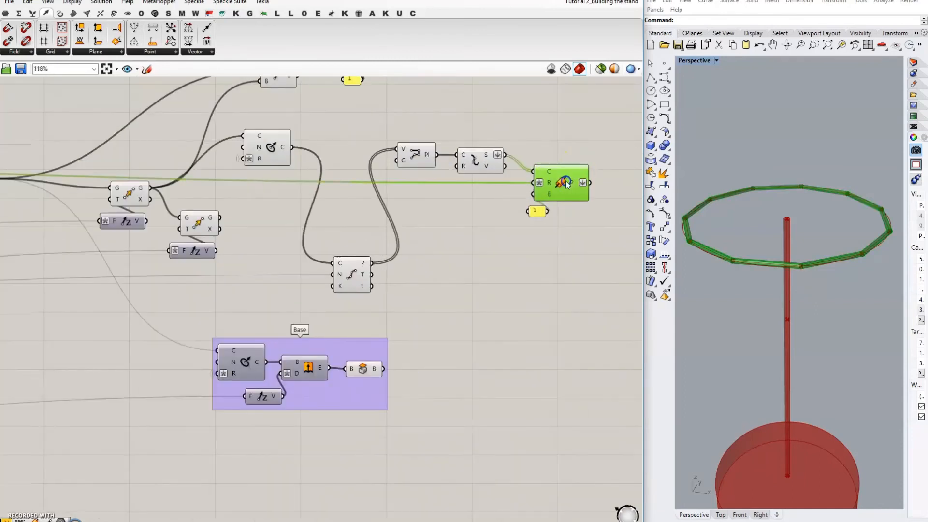
Step: Arrange the PolyLine, Explode and hoop Pipe components with the value panel closely together in a tidy row
{"action": "left_click", "coordinate": [420, 134]}
{"action": "left_click_drag", "start_coordinate": [391, 127], "coordinate": [498, 194]}
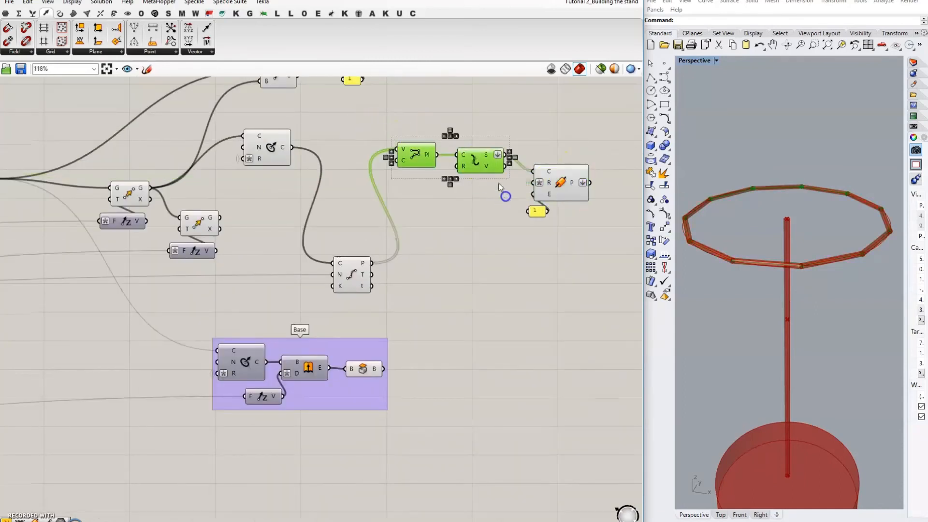
{"action": "left_click_drag", "start_coordinate": [418, 158], "coordinate": [437, 164]}
{"action": "left_click", "coordinate": [429, 137]}
{"action": "left_click_drag", "start_coordinate": [393, 127], "coordinate": [603, 237]}
{"action": "left_click_drag", "start_coordinate": [560, 186], "coordinate": [549, 168]}
{"action": "left_click", "coordinate": [544, 210]}
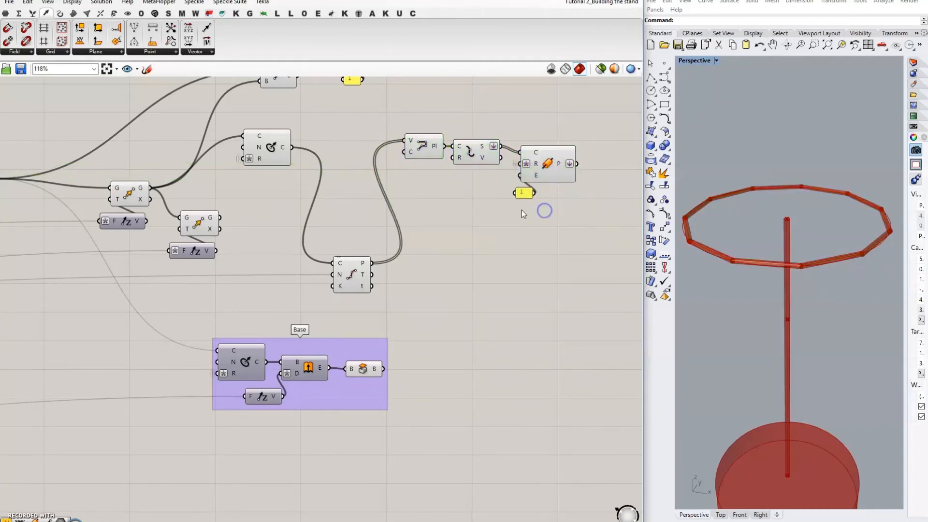
Step: Add a Line component below the hoop Pipe chain and place a duplicate of it directly underneath
{"action": "scroll", "coordinate": [511, 225], "scroll_direction": "down", "scroll_amount": 2}
{"action": "double_click", "coordinate": [457, 242]}
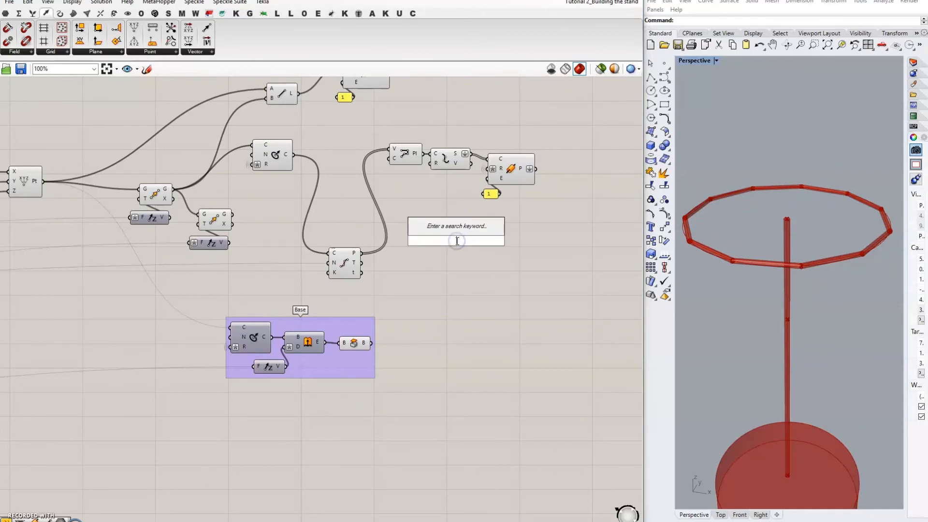
{"action": "type", "text": "line"}
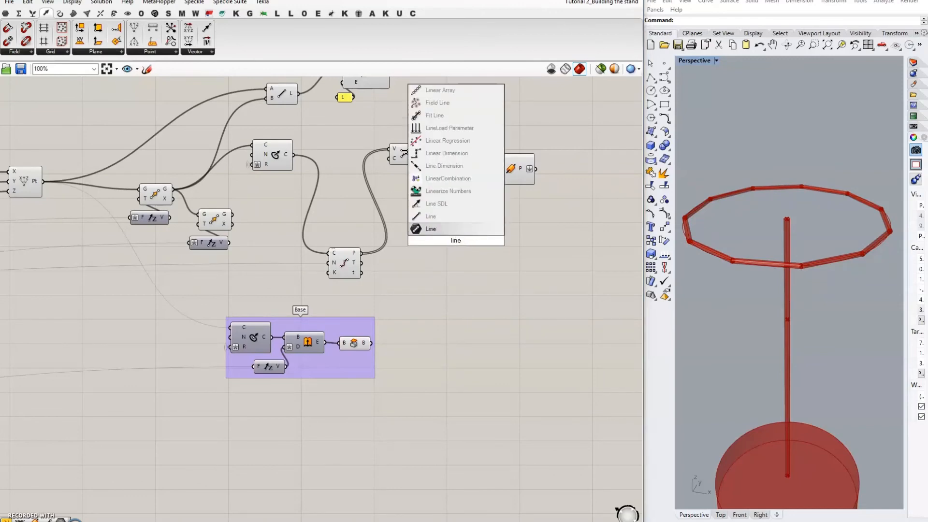
{"action": "left_click", "coordinate": [449, 229]}
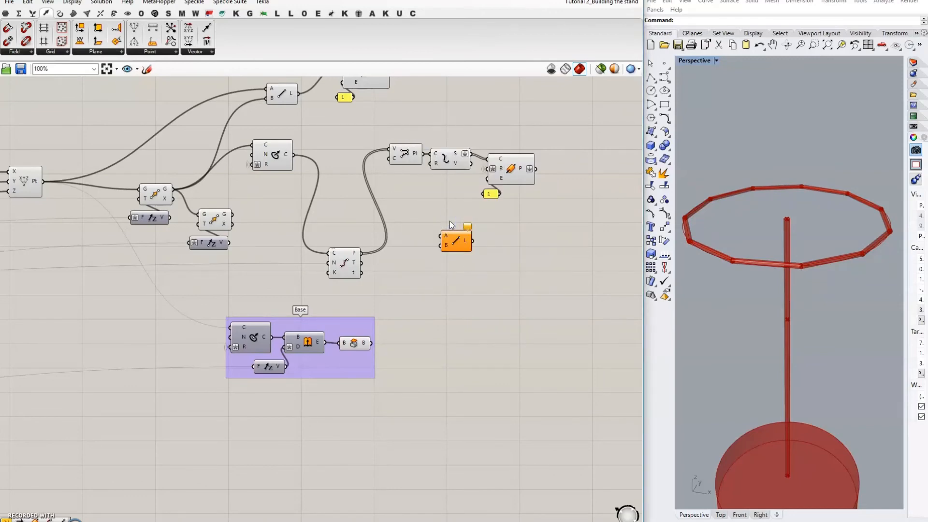
{"action": "left_click_drag", "start_coordinate": [457, 242], "coordinate": [456, 275], "text": "alt"}
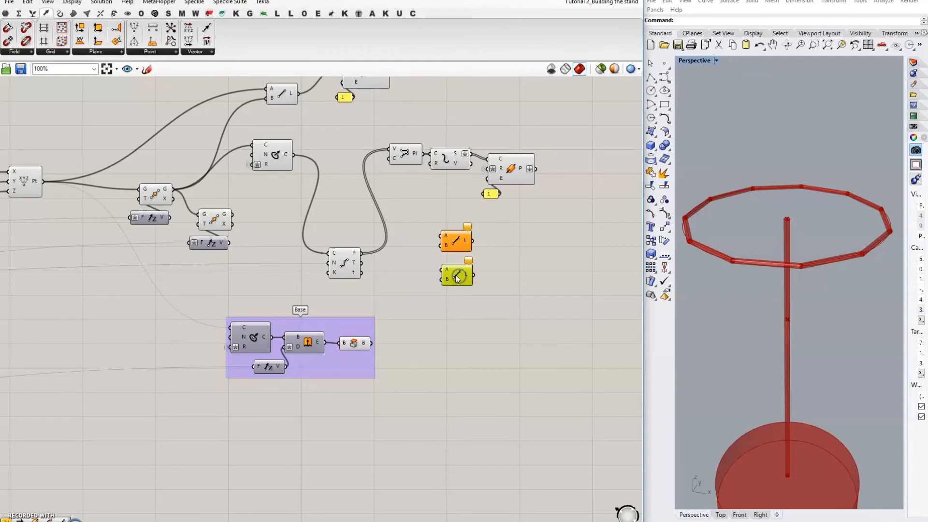
{"action": "left_click", "coordinate": [425, 257]}
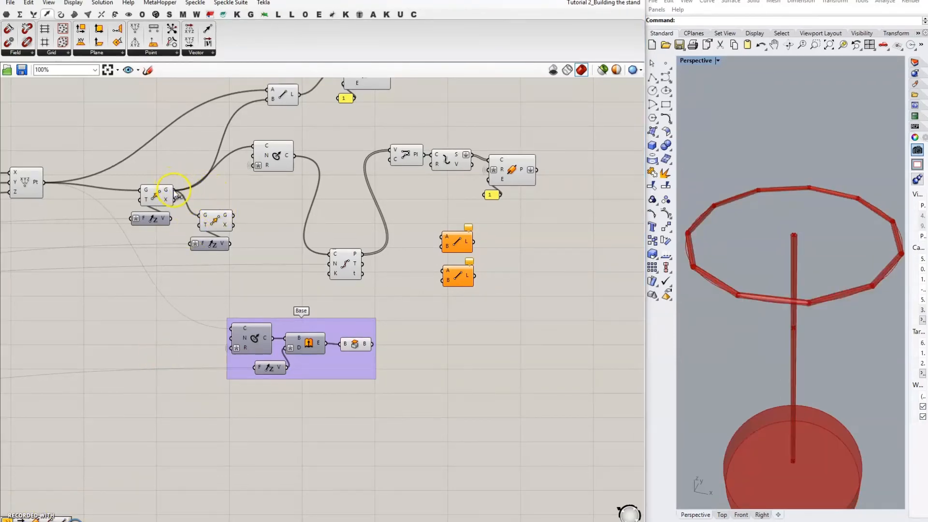
Step: Wire the first Move's G output to the upper Line's A input and route the wire through a relay placed just above it
{"action": "left_click", "coordinate": [154, 195]}
{"action": "left_click_drag", "start_coordinate": [174, 190], "coordinate": [438, 241]}
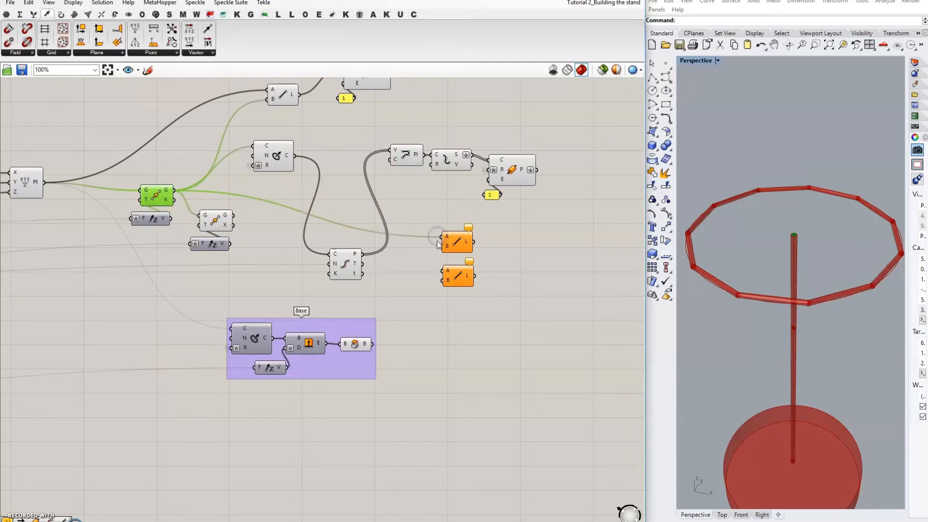
{"action": "left_click", "coordinate": [414, 234]}
{"action": "double_click", "coordinate": [407, 235]}
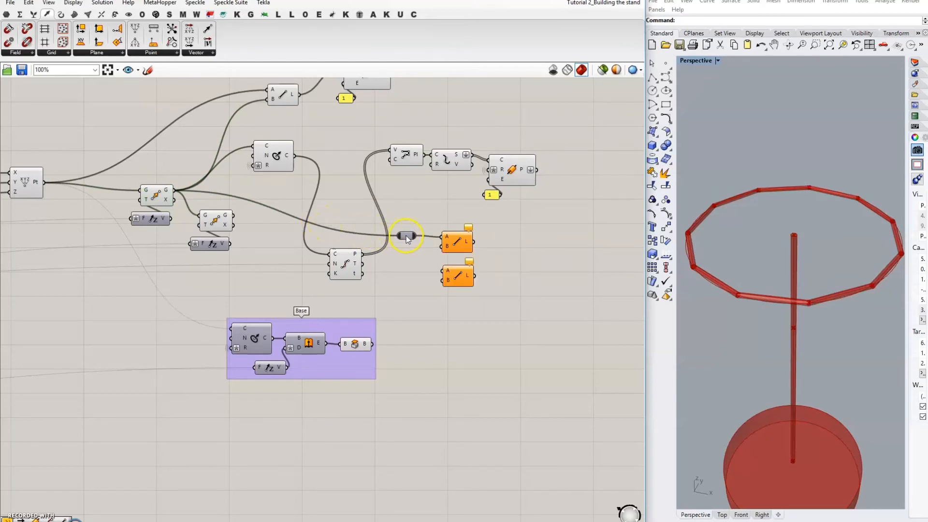
{"action": "left_click_drag", "start_coordinate": [407, 237], "coordinate": [410, 223]}
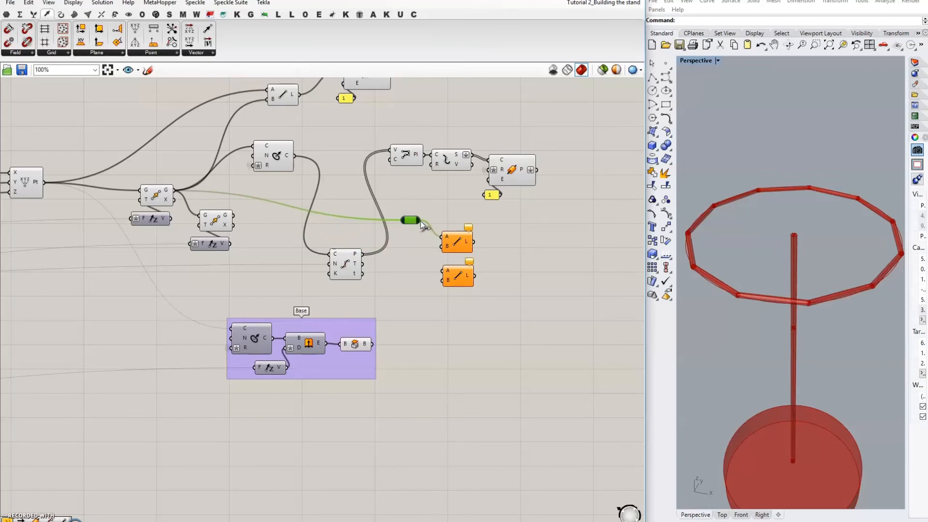
{"action": "left_click", "coordinate": [411, 220]}
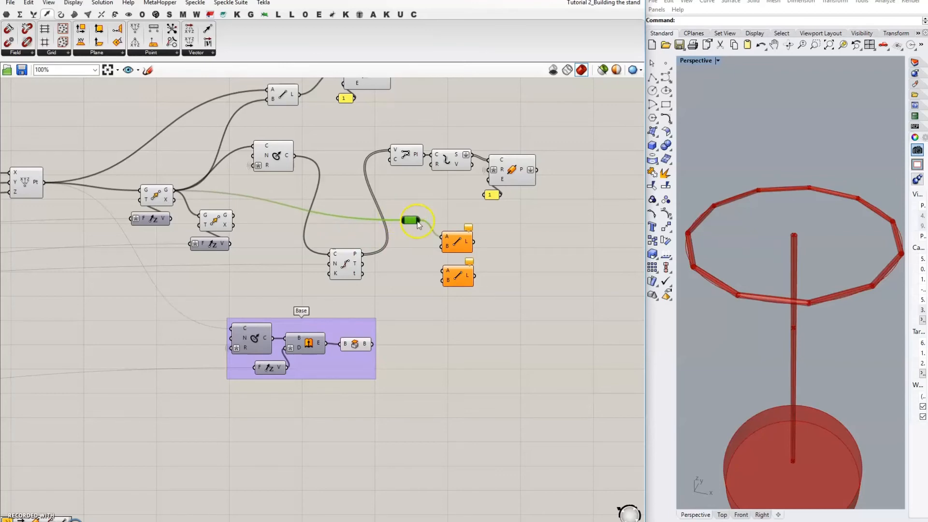
{"action": "left_click", "coordinate": [551, 218]}
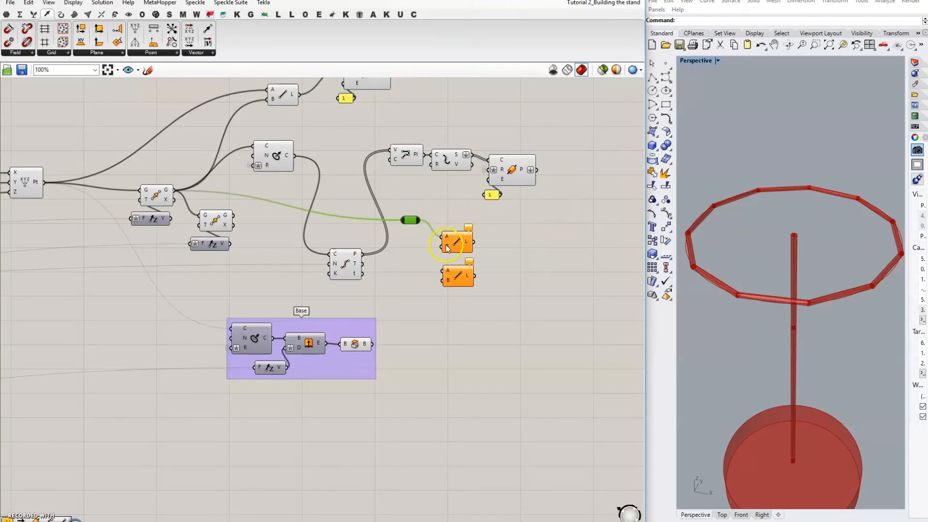
{"action": "left_click_drag", "start_coordinate": [407, 219], "coordinate": [407, 215]}
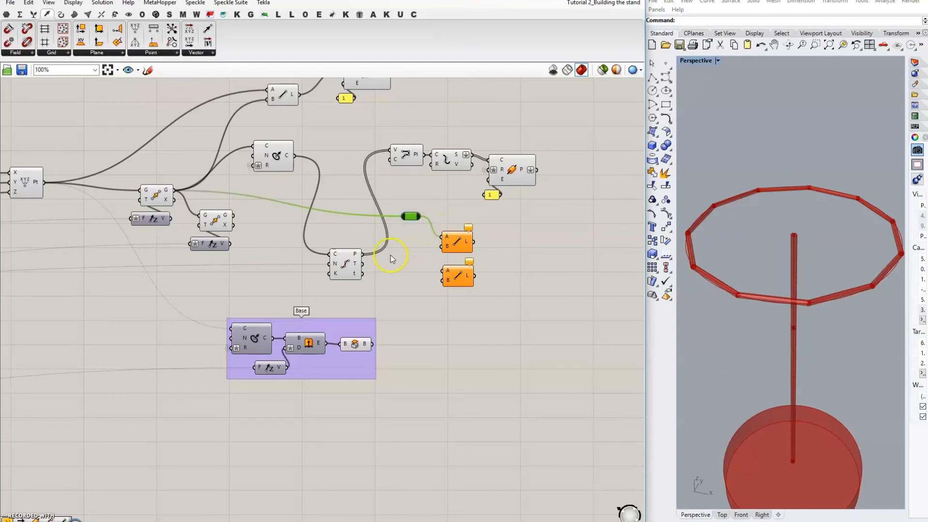
Step: Wire Divide Curve's P output to the upper Line's B input to draw spokes from the stem's top to the hoop points
{"action": "left_click", "coordinate": [349, 254]}
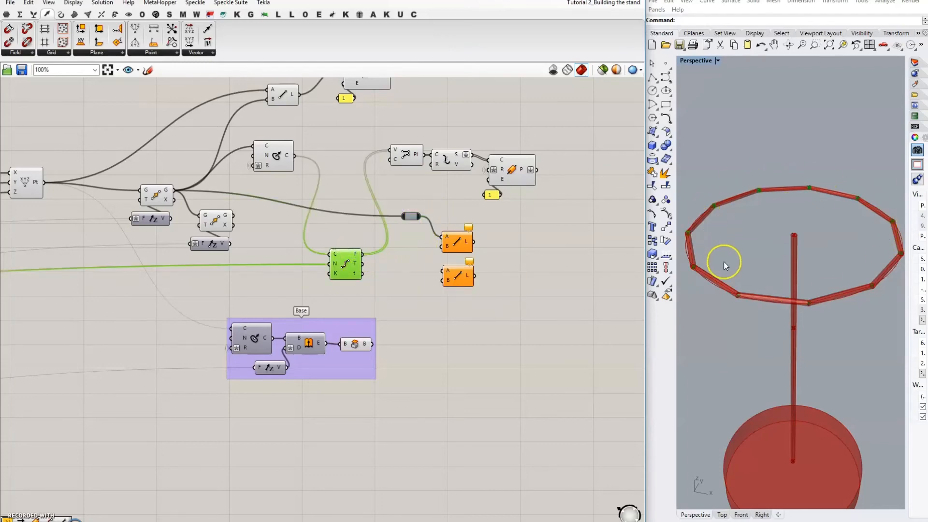
{"action": "left_click_drag", "start_coordinate": [362, 254], "coordinate": [447, 246]}
{"action": "mouse_move", "coordinate": [448, 246]}
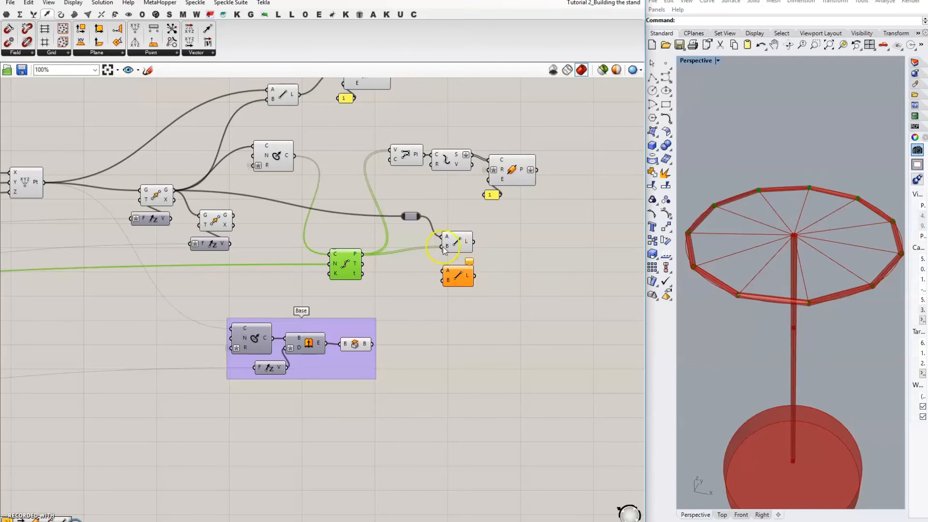
{"action": "left_click", "coordinate": [448, 247]}
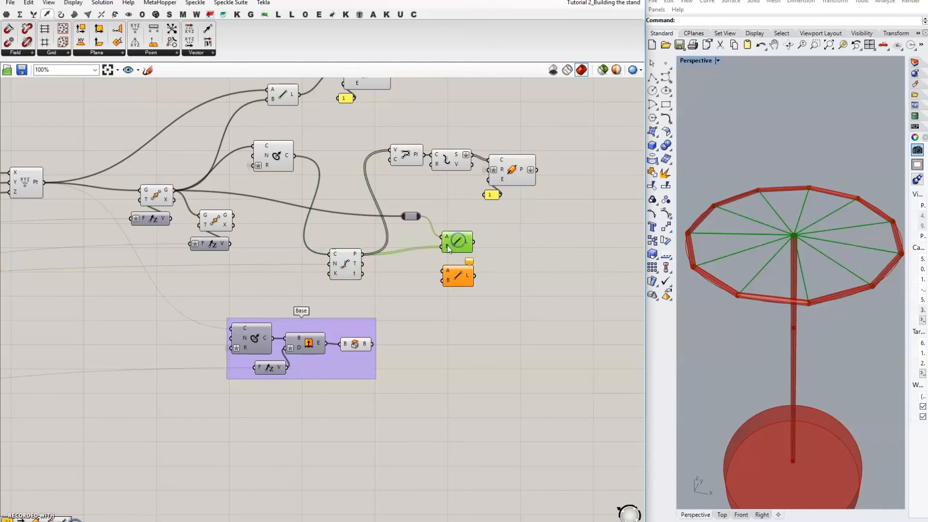
{"action": "mouse_move", "coordinate": [448, 248]}
{"action": "left_click", "coordinate": [541, 230]}
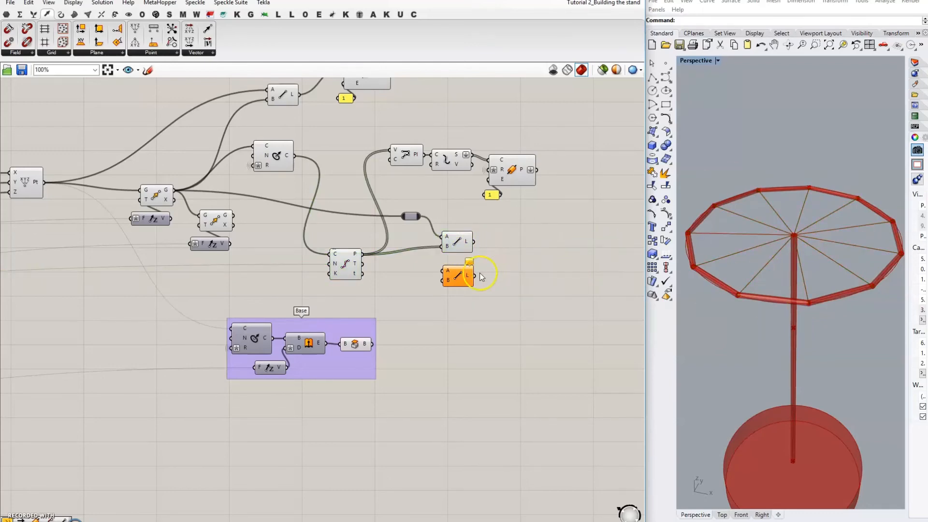
Step: Wire the second Move's G output to the lower Line's A input and Divide Curve's P output to its B input for the diagonal struts
{"action": "left_click", "coordinate": [457, 276]}
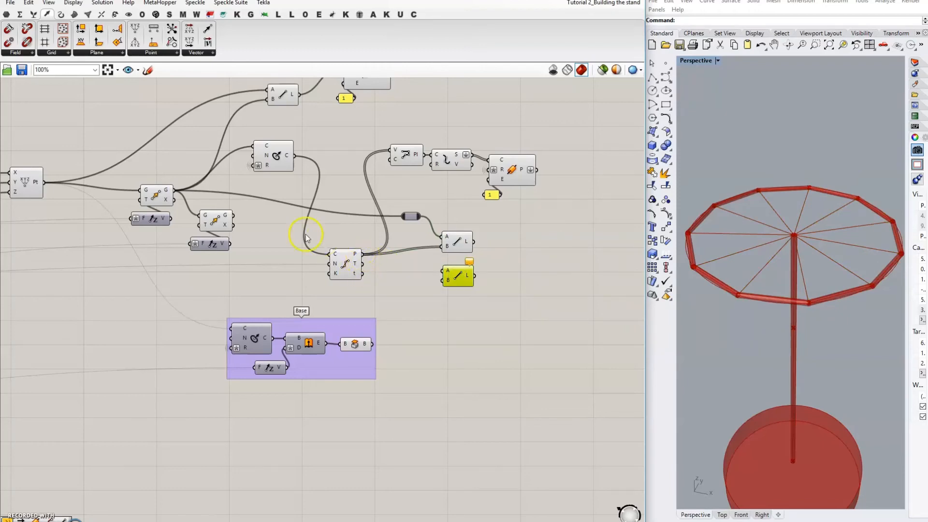
{"action": "left_click", "coordinate": [225, 221]}
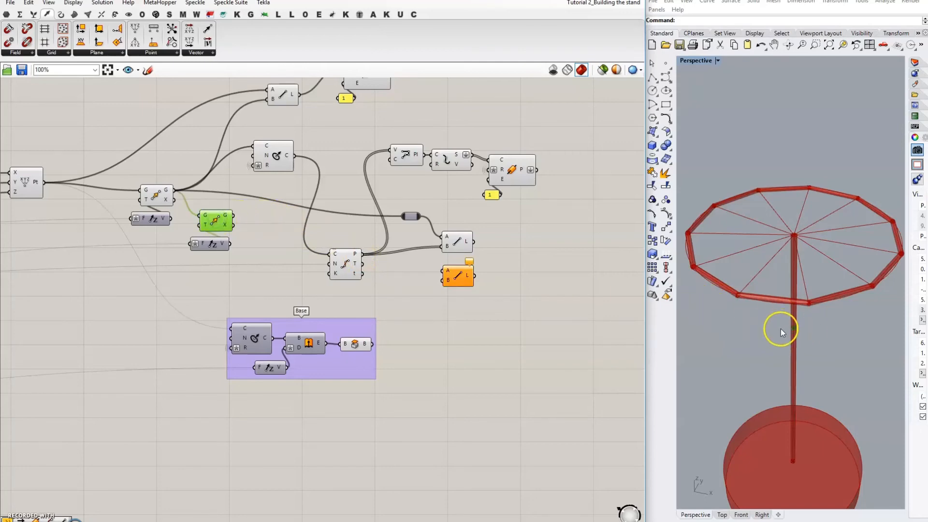
{"action": "left_click_drag", "start_coordinate": [233, 215], "coordinate": [443, 271]}
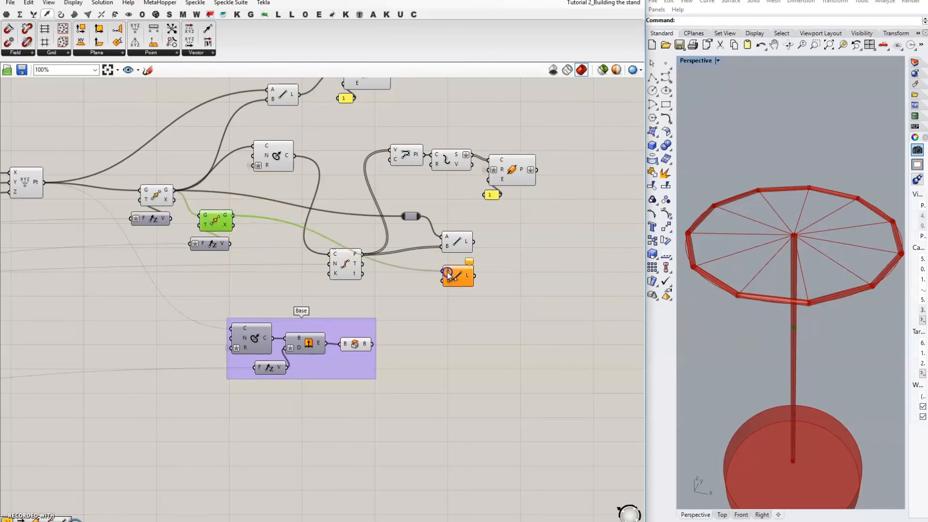
{"action": "left_click_drag", "start_coordinate": [355, 265], "coordinate": [448, 280]}
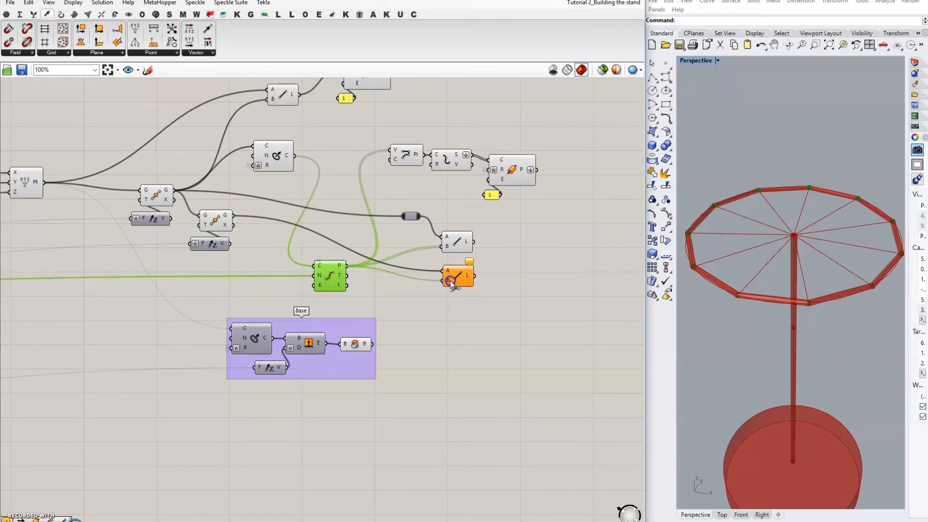
{"action": "mouse_move", "coordinate": [837, 346]}
{"action": "right_mouse_down"}
{"action": "mouse_move", "coordinate": [838, 312]}
{"action": "mouse_move", "coordinate": [838, 339]}
{"action": "right_mouse_up"}
{"action": "left_click", "coordinate": [543, 361]}
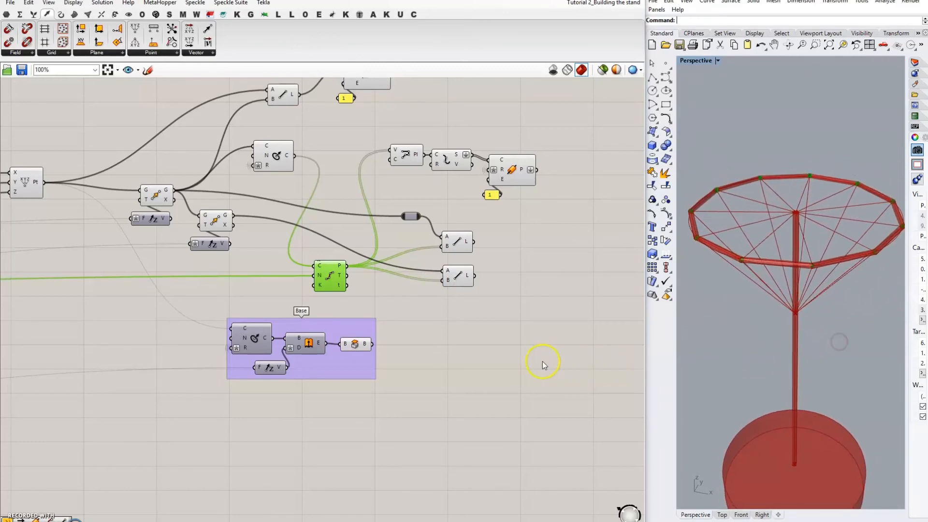
{"action": "left_click", "coordinate": [528, 362]}
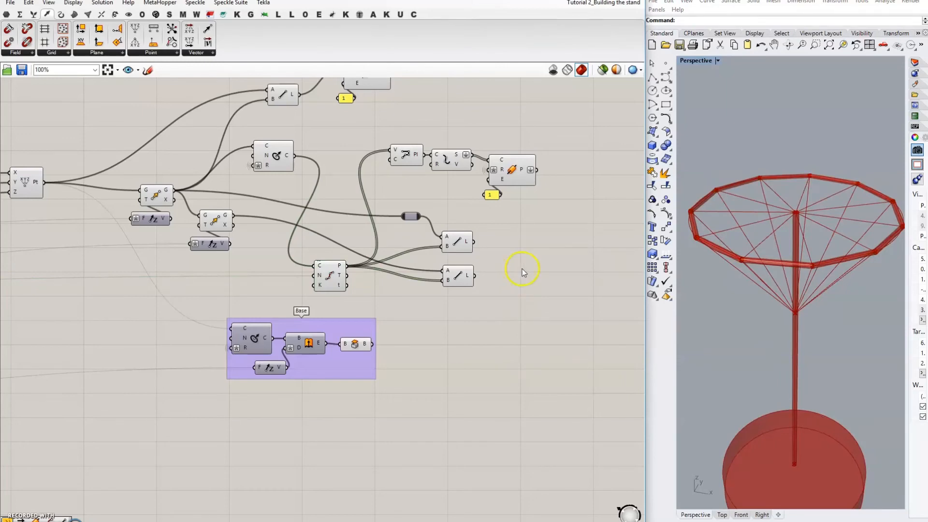
Step: Duplicate the hoop's Pipe with its cap value panel beside the two Line components and wire both Line outputs into the copy's C input
{"action": "double_click", "coordinate": [562, 266]}
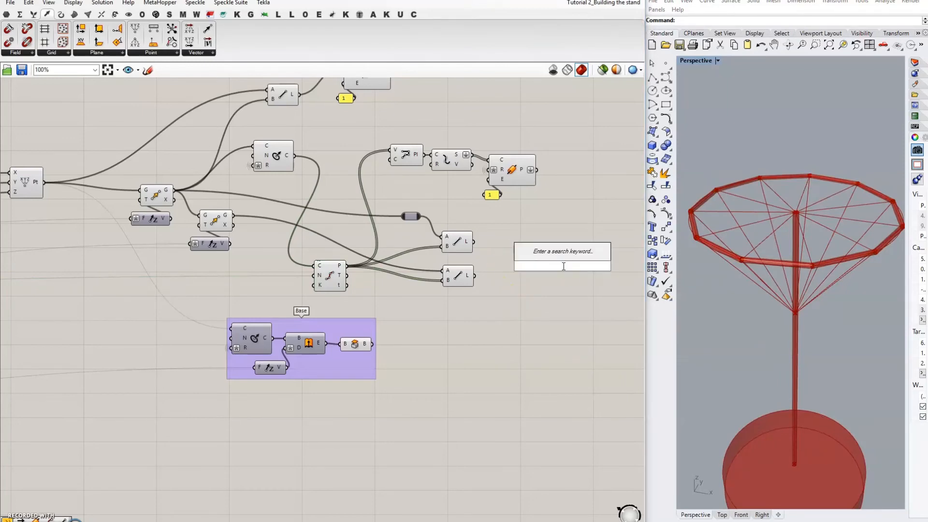
{"action": "left_click", "coordinate": [564, 205]}
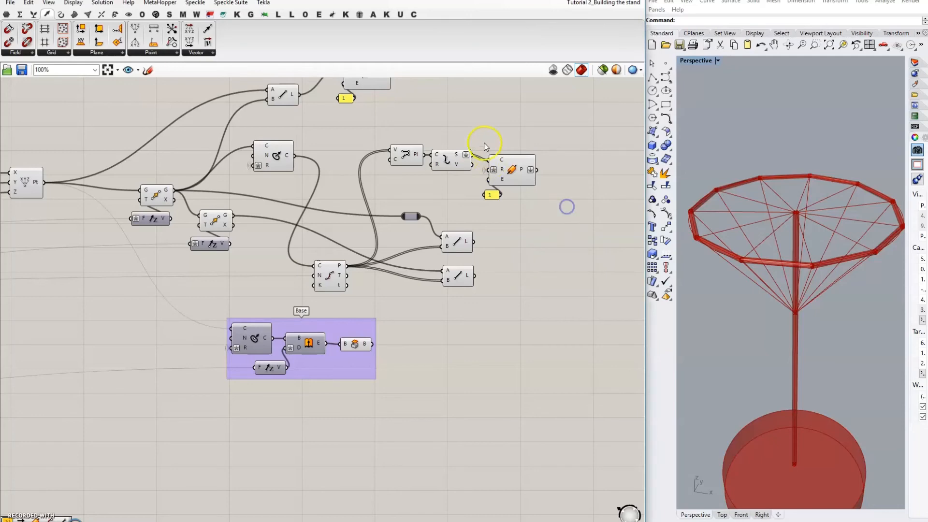
{"action": "left_click_drag", "start_coordinate": [476, 141], "coordinate": [555, 217]}
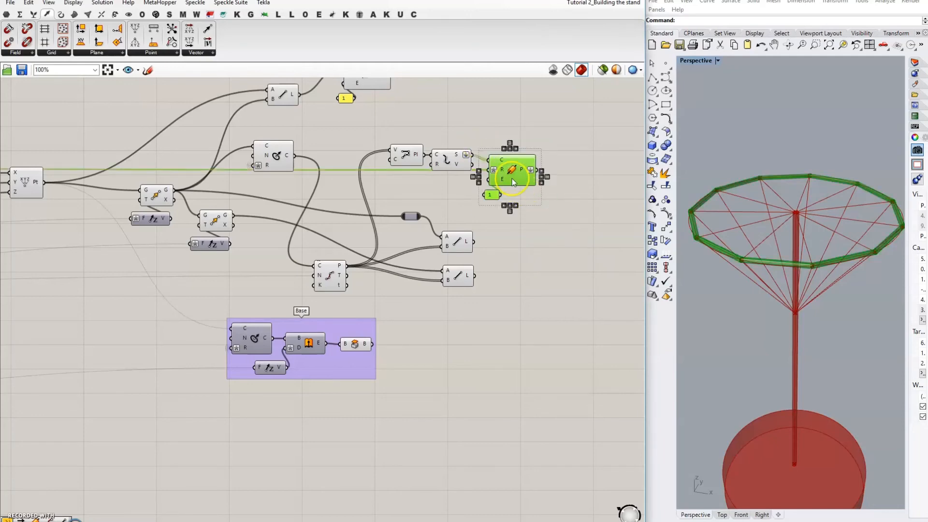
{"action": "left_click_drag", "start_coordinate": [517, 178], "coordinate": [569, 265]}
{"action": "left_click", "coordinate": [522, 258]}
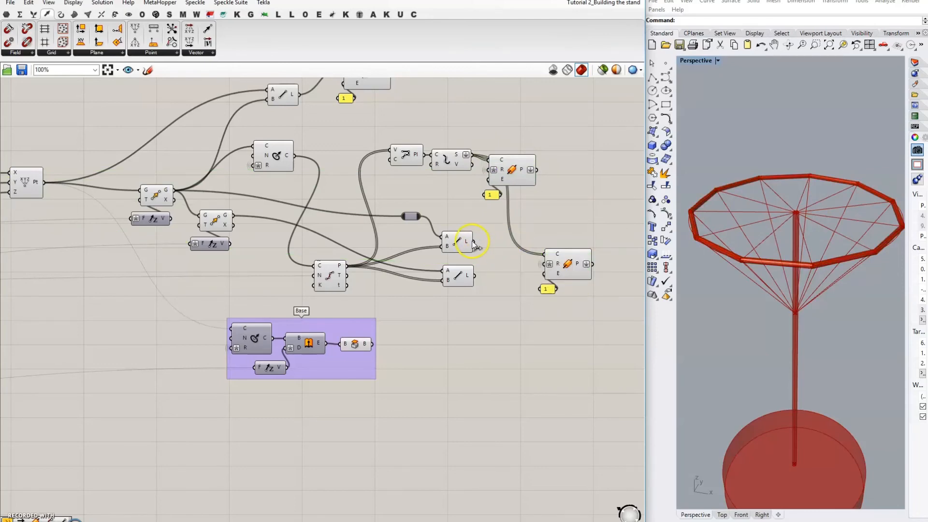
{"action": "left_click_drag", "start_coordinate": [474, 243], "coordinate": [545, 255]}
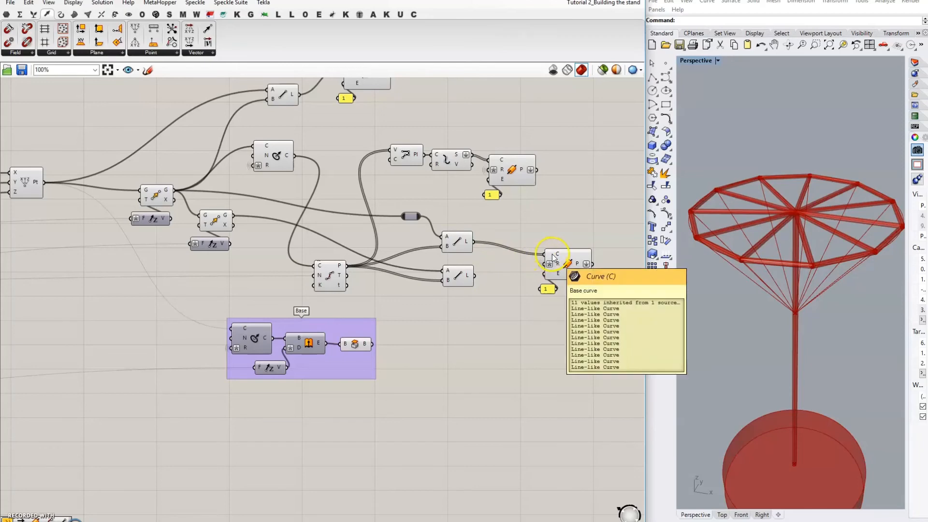
{"action": "left_click_drag", "start_coordinate": [476, 275], "coordinate": [542, 254]}
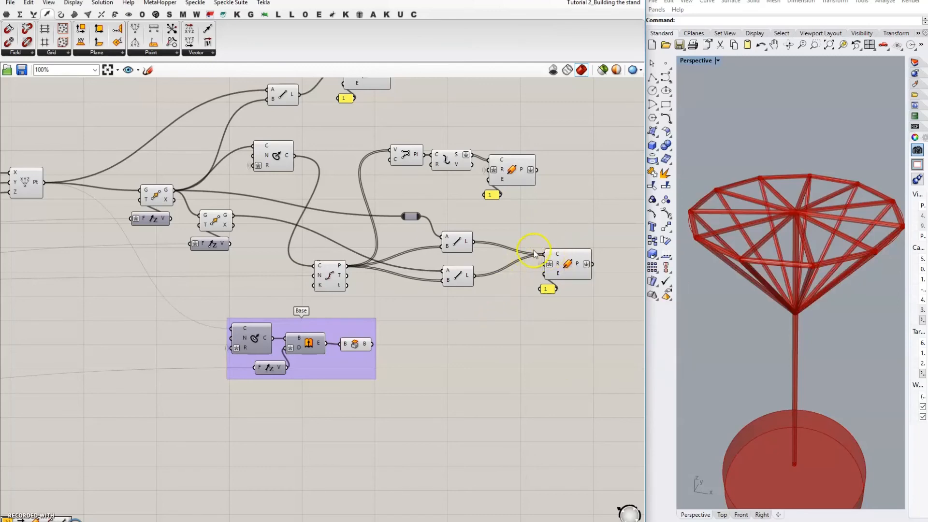
Step: Add an End Points component above the hoop chain and wire the upper Line's L output to its C input
{"action": "right_click_drag", "start_coordinate": [560, 212], "coordinate": [547, 280]}
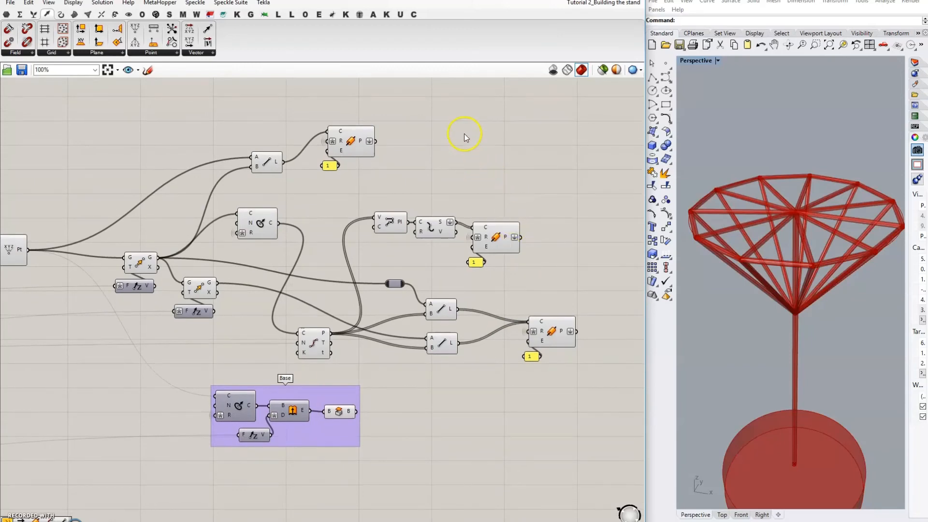
{"action": "double_click", "coordinate": [449, 167]}
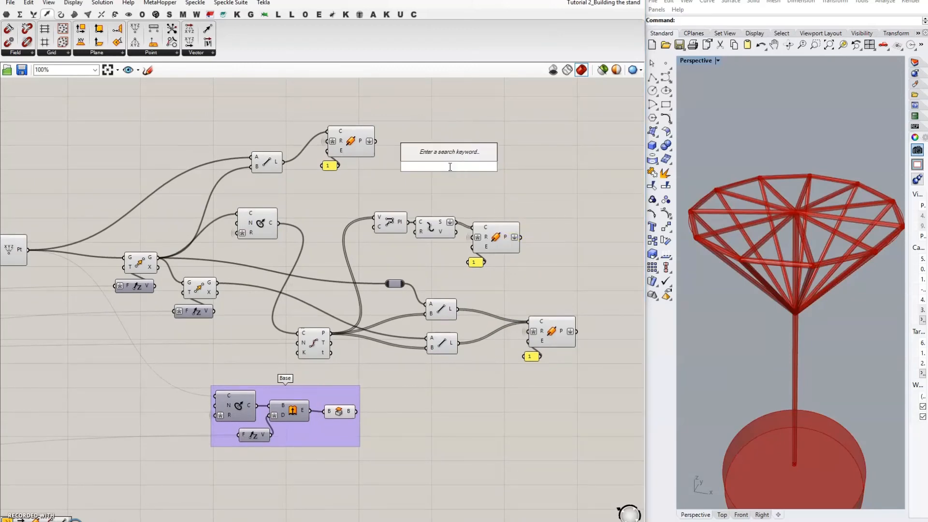
{"action": "type", "text": "end"}
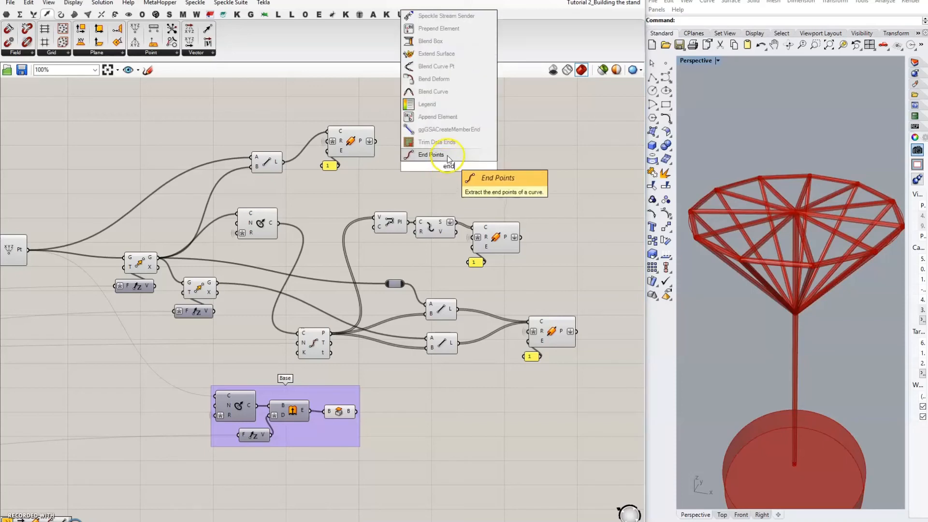
{"action": "left_click", "coordinate": [445, 155]}
{"action": "left_click_drag", "start_coordinate": [445, 167], "coordinate": [459, 146]}
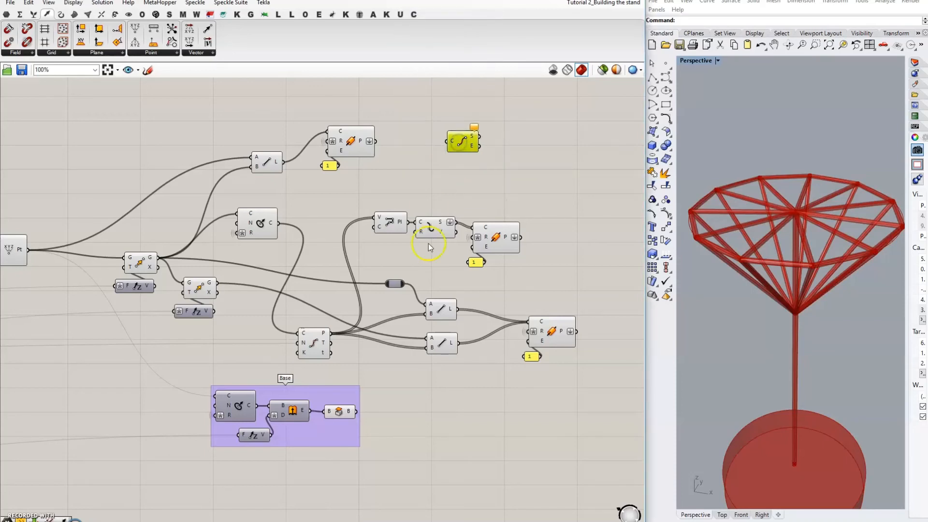
{"action": "left_click", "coordinate": [450, 311]}
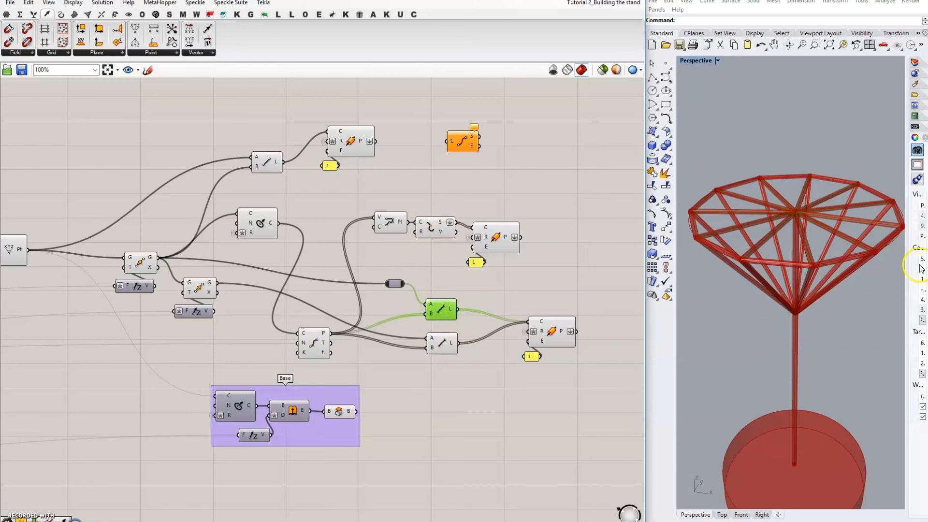
{"action": "left_click_drag", "start_coordinate": [455, 308], "coordinate": [594, 157]}
Step: Shift the PolyLine, Explode and hoop Pipe group slightly back toward Divide Curve and reposition the End Points component in the free space
{"action": "left_click_drag", "start_coordinate": [366, 199], "coordinate": [549, 274]}
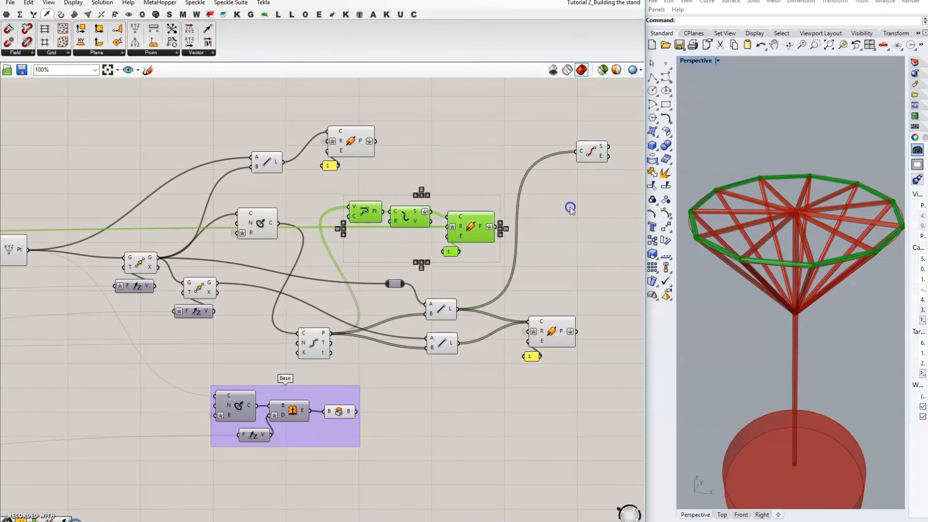
{"action": "left_click", "coordinate": [569, 211]}
{"action": "right_click_drag", "start_coordinate": [569, 211], "coordinate": [460, 222]}
{"action": "left_click_drag", "start_coordinate": [468, 168], "coordinate": [485, 165]}
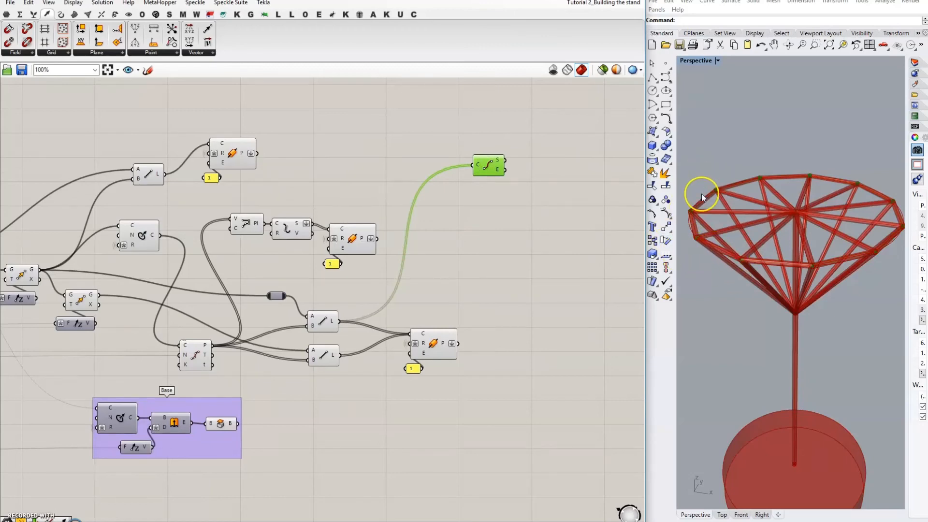
{"action": "left_click", "coordinate": [472, 228]}
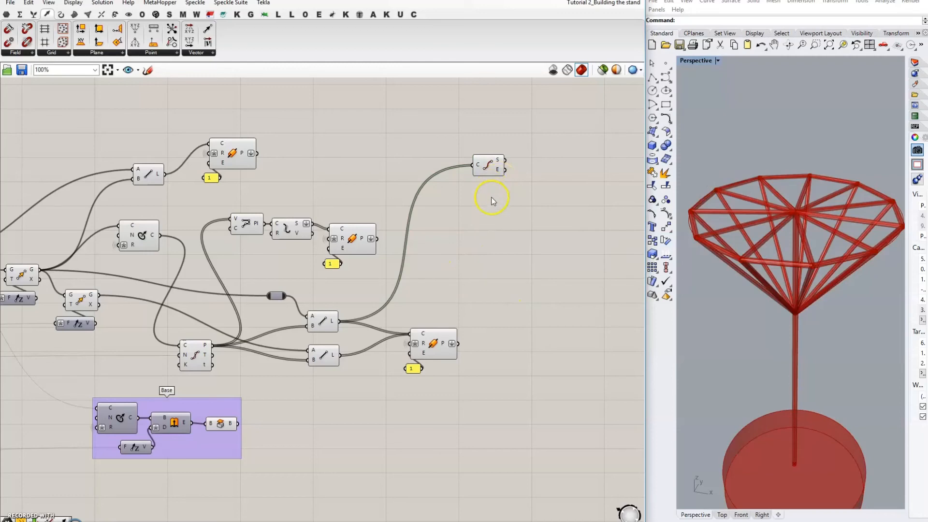
{"action": "left_click_drag", "start_coordinate": [488, 165], "coordinate": [494, 162]}
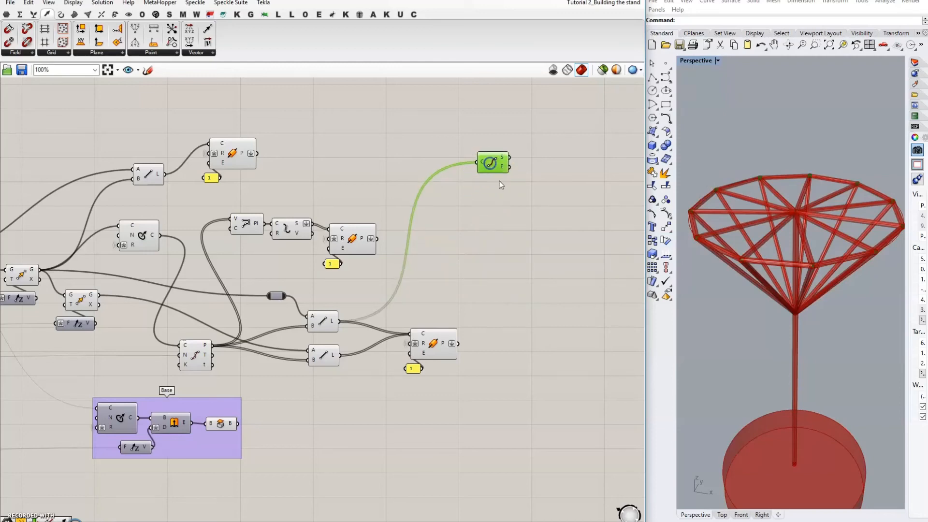
Step: Add a Line SDL component and line up the End Points component just before it
{"action": "double_click", "coordinate": [534, 187]}
{"action": "type", "text": "sdl"}
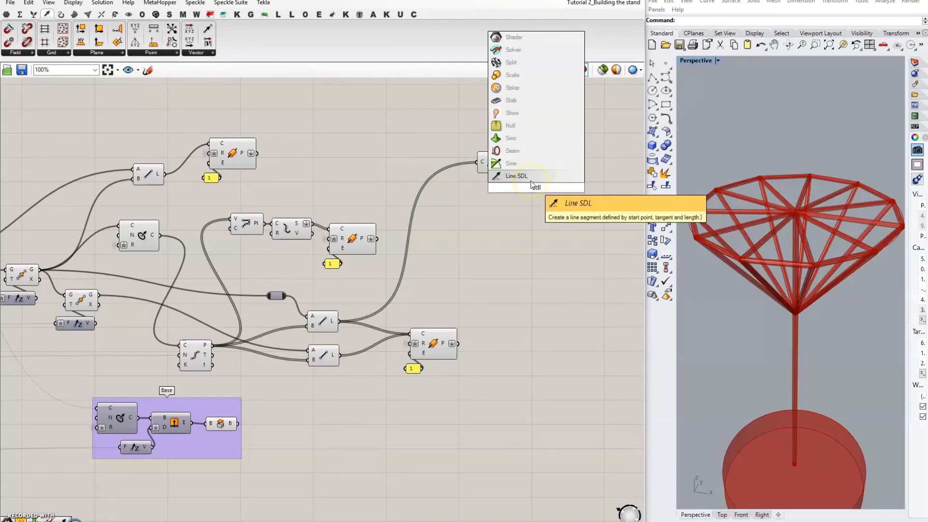
{"action": "left_click", "coordinate": [530, 180]}
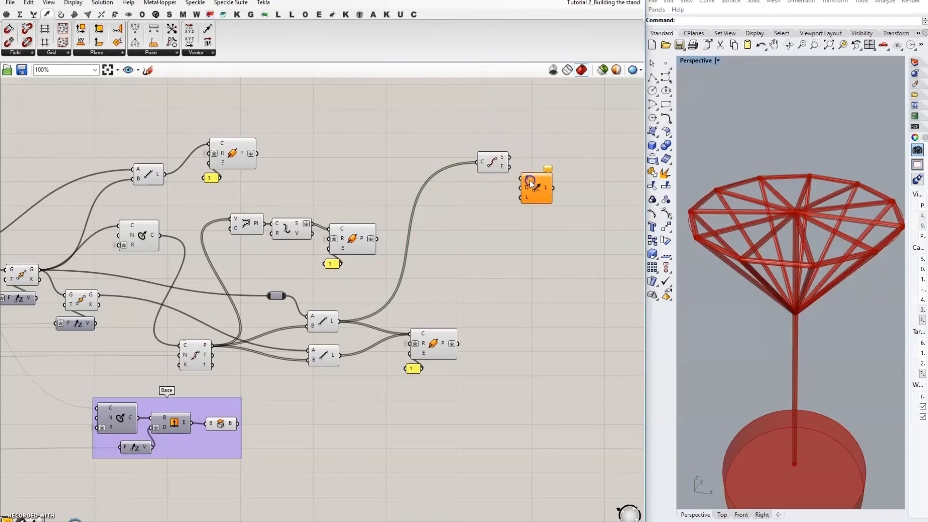
{"action": "left_click_drag", "start_coordinate": [492, 163], "coordinate": [485, 176]}
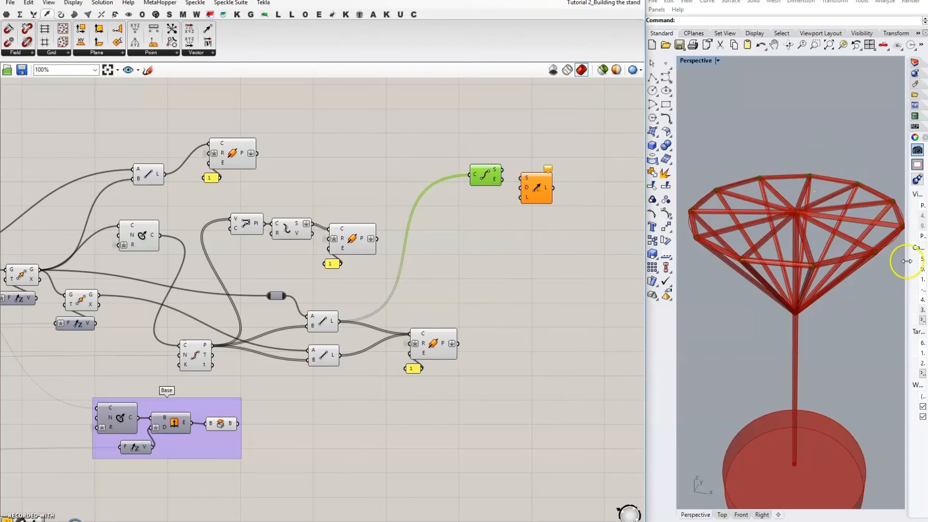
{"action": "left_click", "coordinate": [537, 190]}
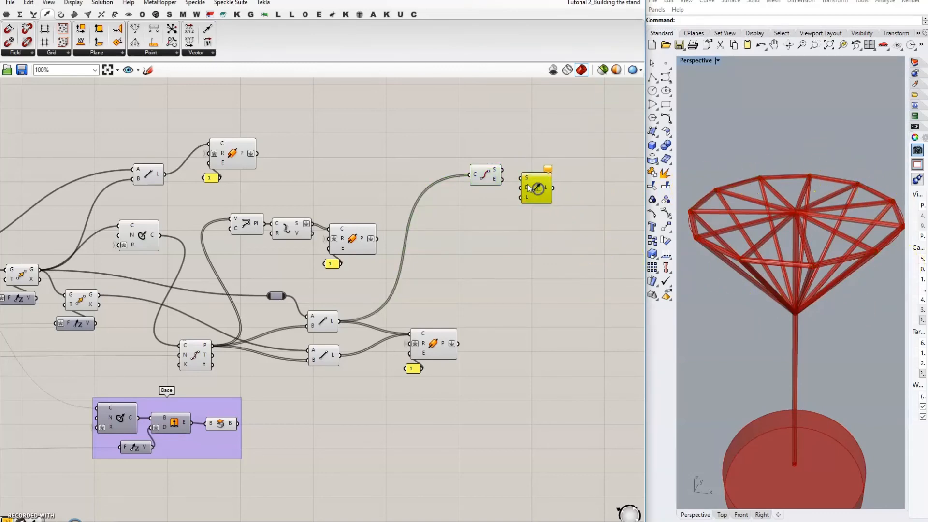
Step: Wire the End Points component's E output to the Line SDL's S input and the upper Line's L output to its D input
{"action": "left_click_drag", "start_coordinate": [502, 170], "coordinate": [541, 194]}
{"action": "left_click", "coordinate": [542, 190]}
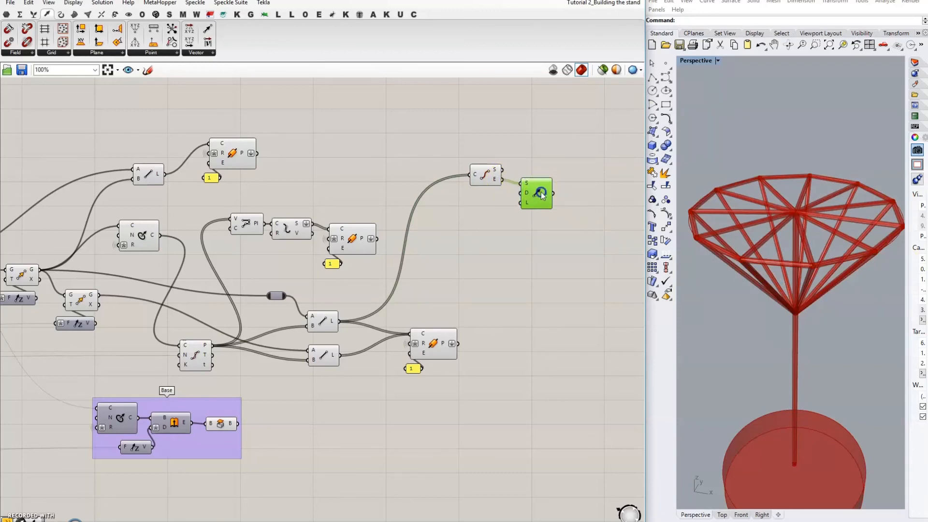
{"action": "left_click", "coordinate": [330, 324]}
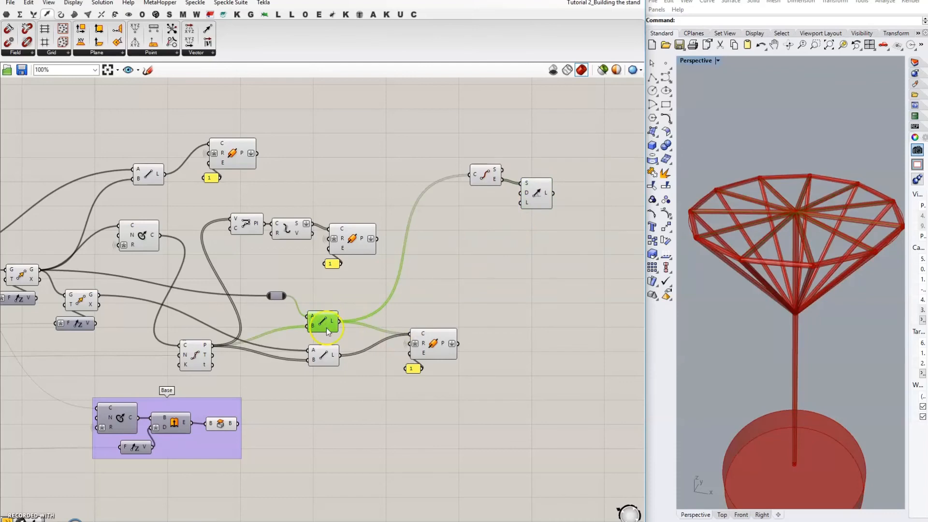
{"action": "left_click_drag", "start_coordinate": [340, 321], "coordinate": [520, 194]}
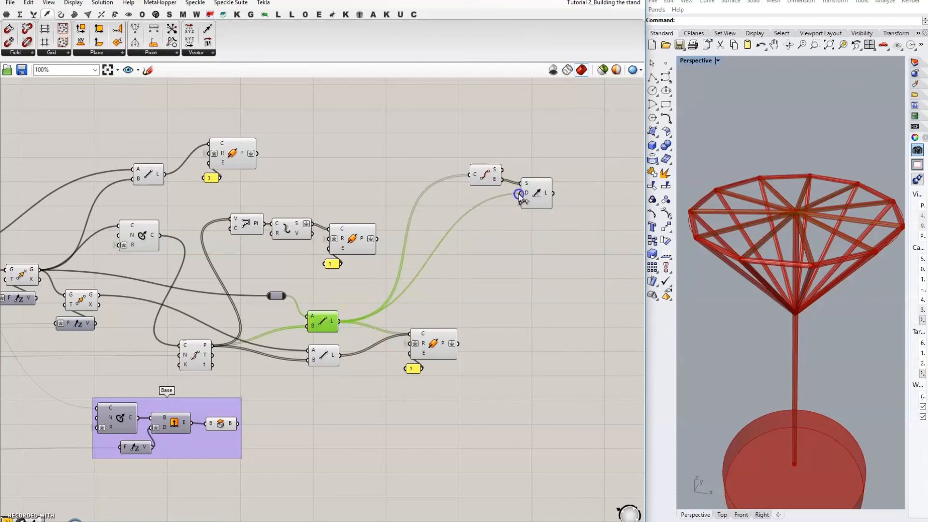
{"action": "left_click", "coordinate": [536, 191]}
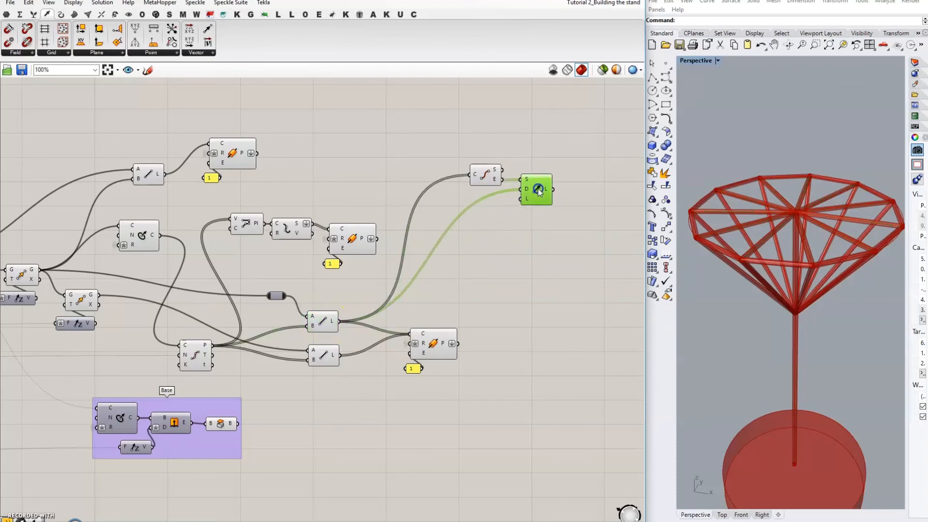
{"action": "left_click", "coordinate": [530, 221]}
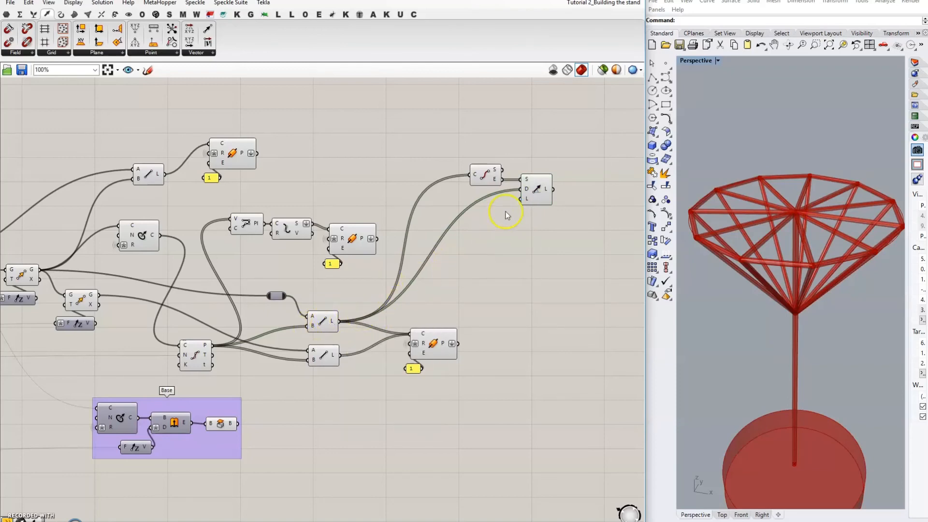
Step: Add a panel with the value 50 beneath the Line SDL and feed it into the L length input
{"action": "mouse_move", "coordinate": [527, 193]}
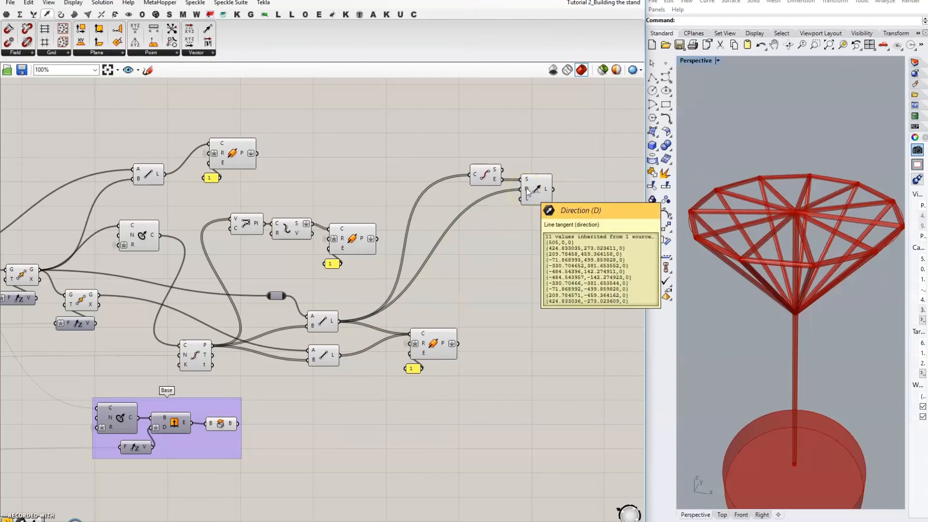
{"action": "left_click", "coordinate": [522, 207]}
{"action": "left_click", "coordinate": [441, 286]}
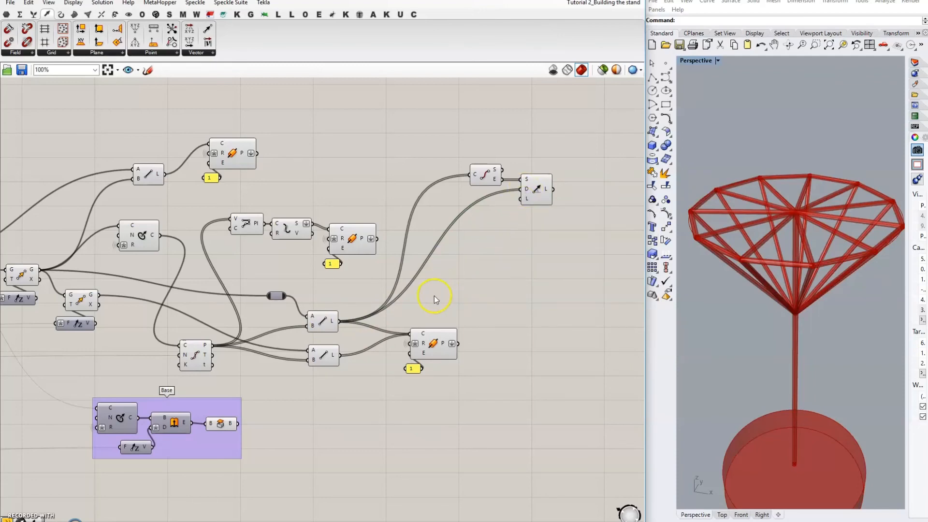
{"action": "double_click", "coordinate": [521, 211]}
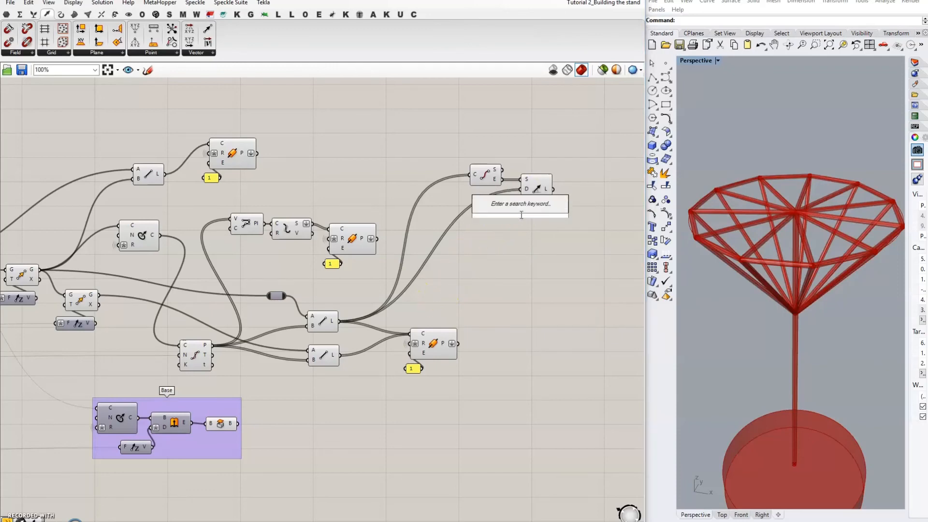
{"action": "type", "text": "//50"}
{"action": "key", "text": "Return"}
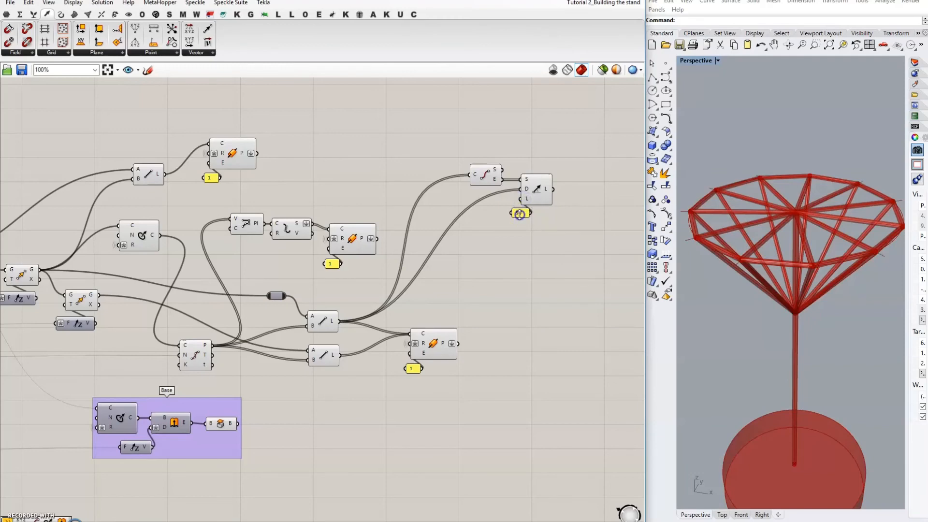
{"action": "left_click", "coordinate": [520, 213]}
Step: Inspect the short outward line extensions at the hoop points in the Rhino perspective view
{"action": "left_click", "coordinate": [720, 259]}
{"action": "scroll", "coordinate": [679, 242], "scroll_direction": "up", "scroll_amount": 5}
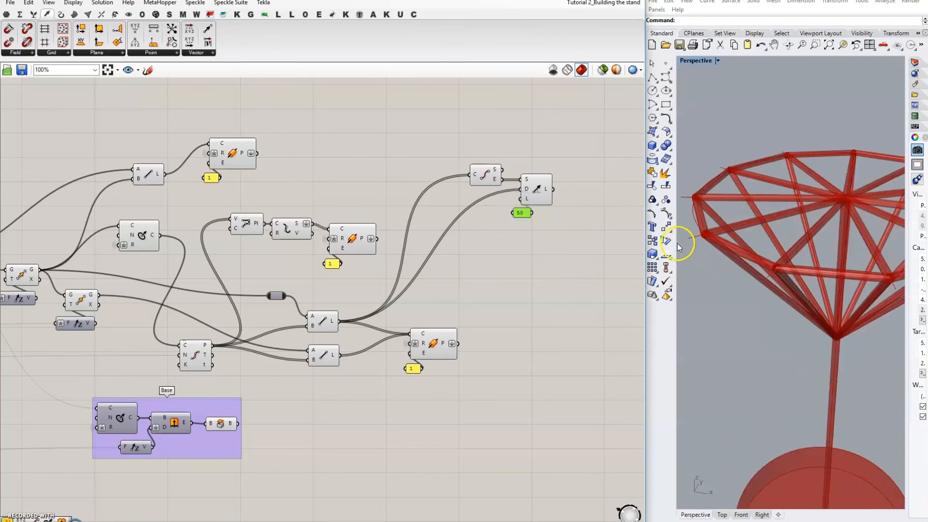
{"action": "left_click", "coordinate": [712, 228]}
{"action": "scroll", "coordinate": [807, 201], "scroll_direction": "down", "scroll_amount": 3}
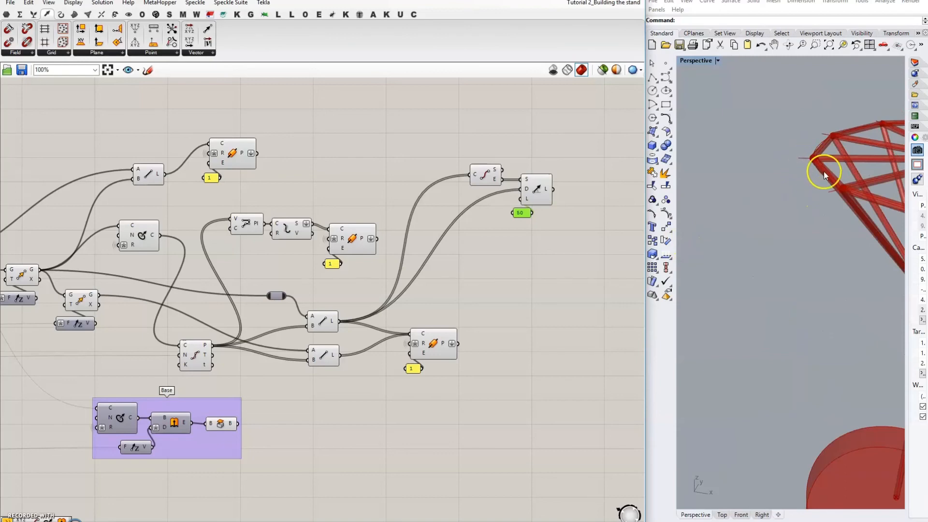
{"action": "scroll", "coordinate": [740, 172], "scroll_direction": "down", "scroll_amount": 9}
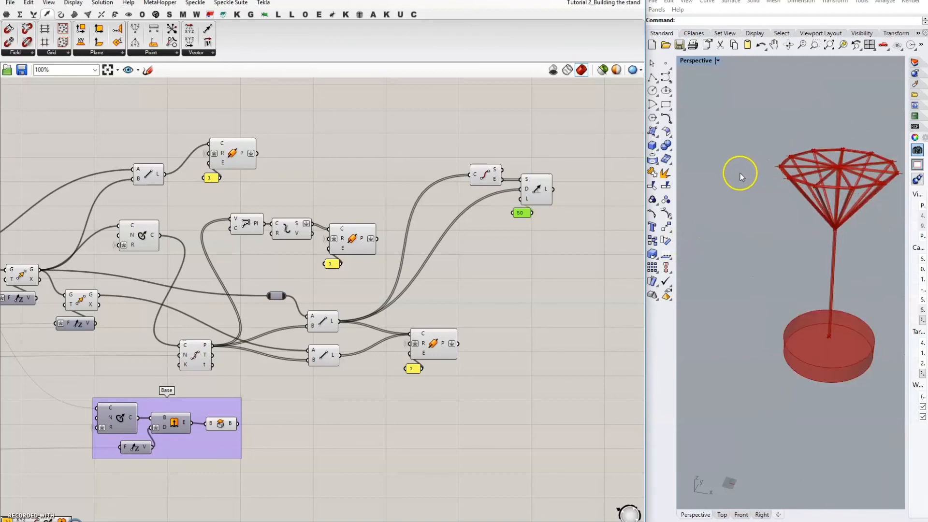
{"action": "scroll", "coordinate": [802, 153], "scroll_direction": "up", "scroll_amount": 4}
{"action": "left_click", "coordinate": [554, 245]}
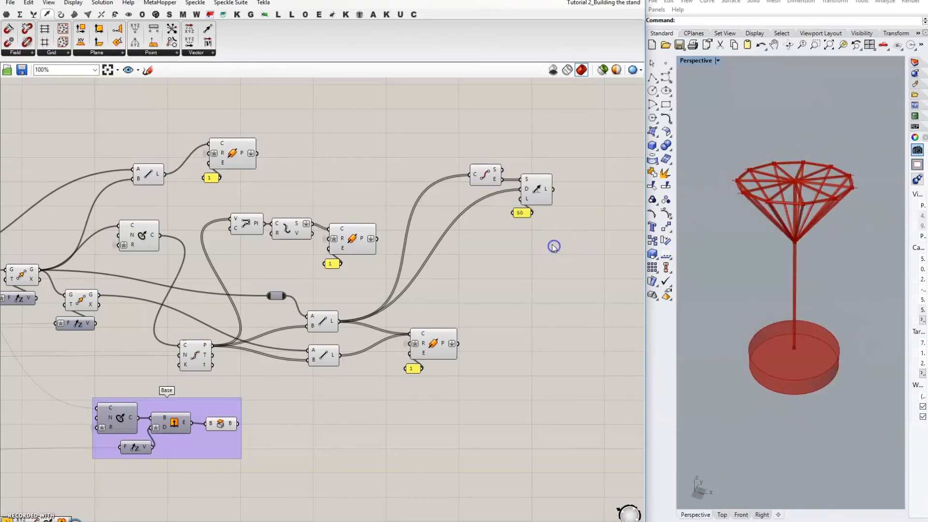
Step: Move the brace Pipe and its cap panel farther from the Lines and add the Line SDL's L output to its C input
{"action": "left_click_drag", "start_coordinate": [394, 316], "coordinate": [469, 405]}
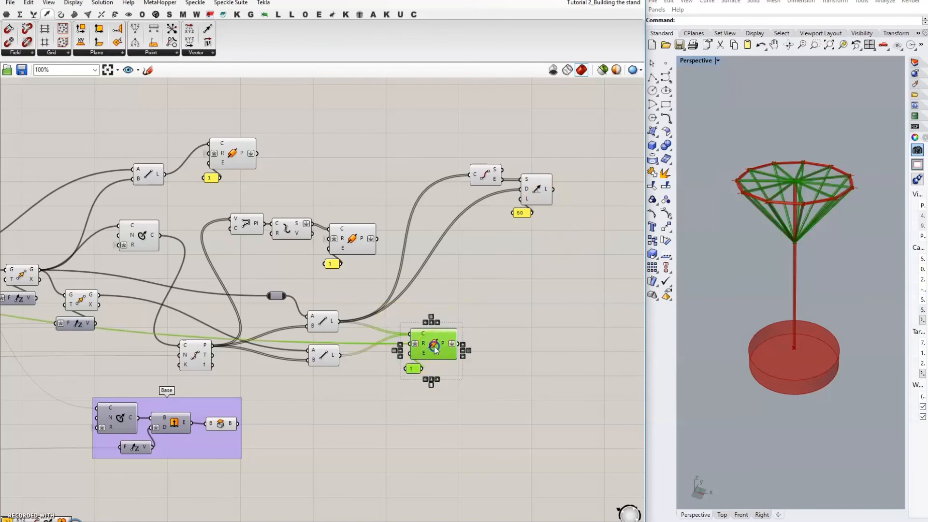
{"action": "left_click_drag", "start_coordinate": [433, 351], "coordinate": [516, 355]}
{"action": "left_click", "coordinate": [552, 214]}
{"action": "left_click_drag", "start_coordinate": [552, 189], "coordinate": [495, 342]}
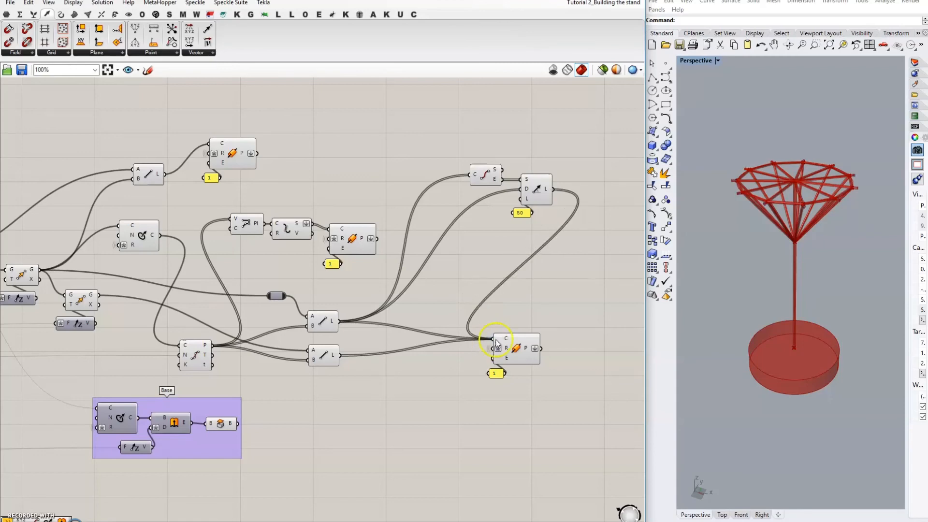
{"action": "right_click_drag", "start_coordinate": [534, 290], "coordinate": [483, 294]}
{"action": "scroll", "coordinate": [739, 179], "scroll_direction": "up", "scroll_amount": 5}
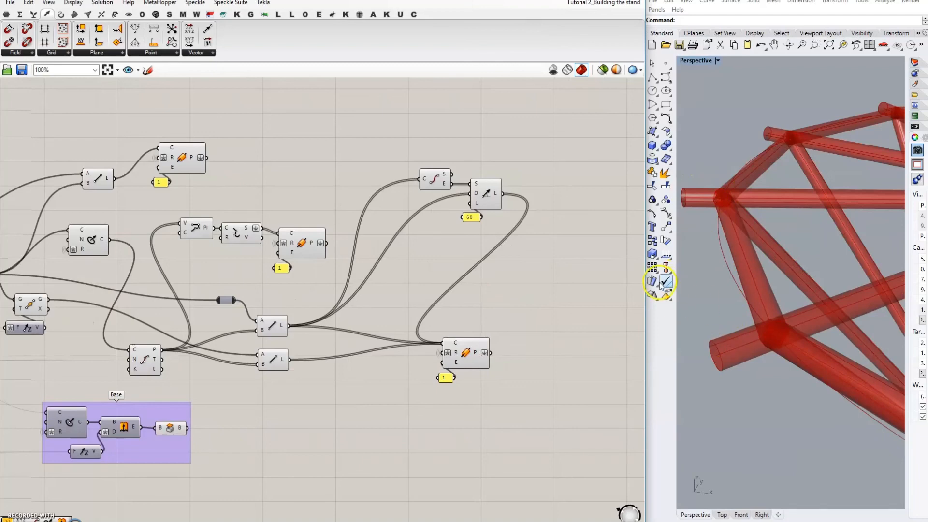
{"action": "scroll", "coordinate": [714, 261], "scroll_direction": "down", "scroll_amount": 5}
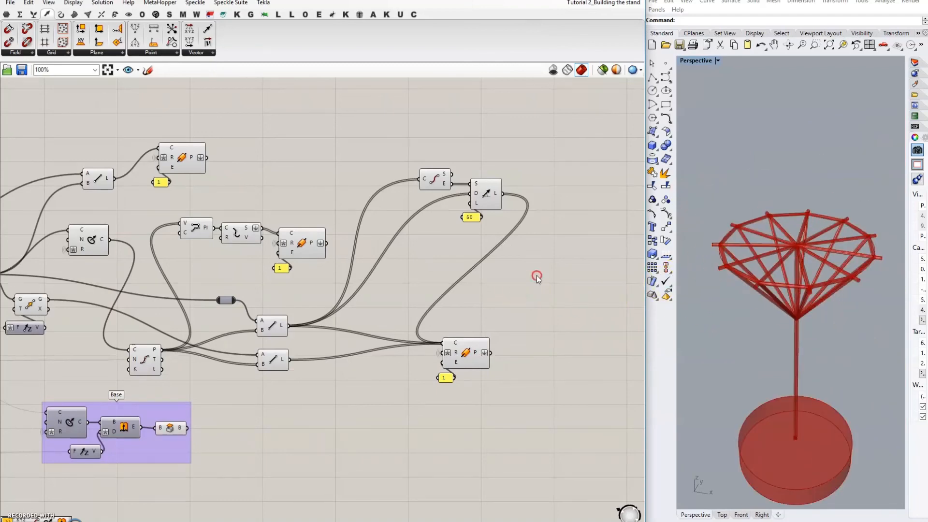
Step: Add an End Points component after the Line SDL, wire the SDL's L output to its C input and align it with the SDL
{"action": "right_click_drag", "start_coordinate": [536, 276], "coordinate": [486, 258]}
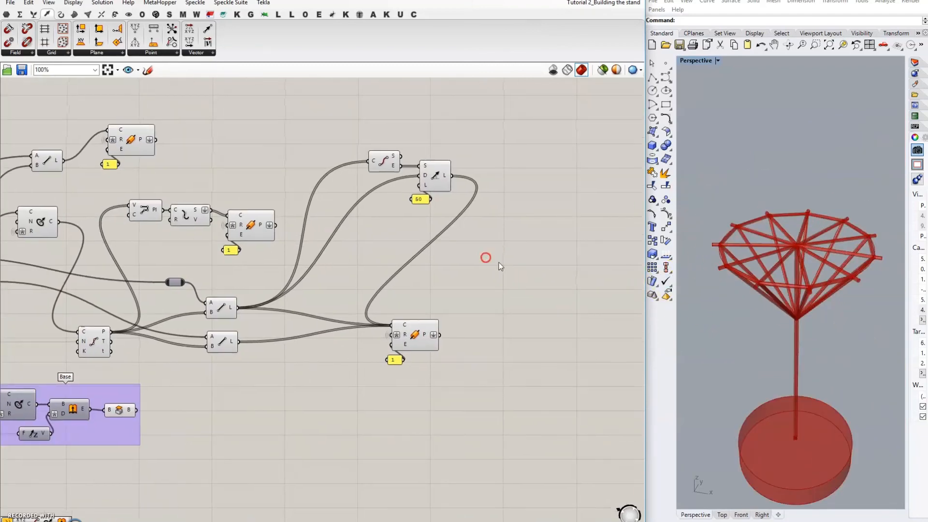
{"action": "double_click", "coordinate": [563, 253]}
{"action": "type", "text": "end"}
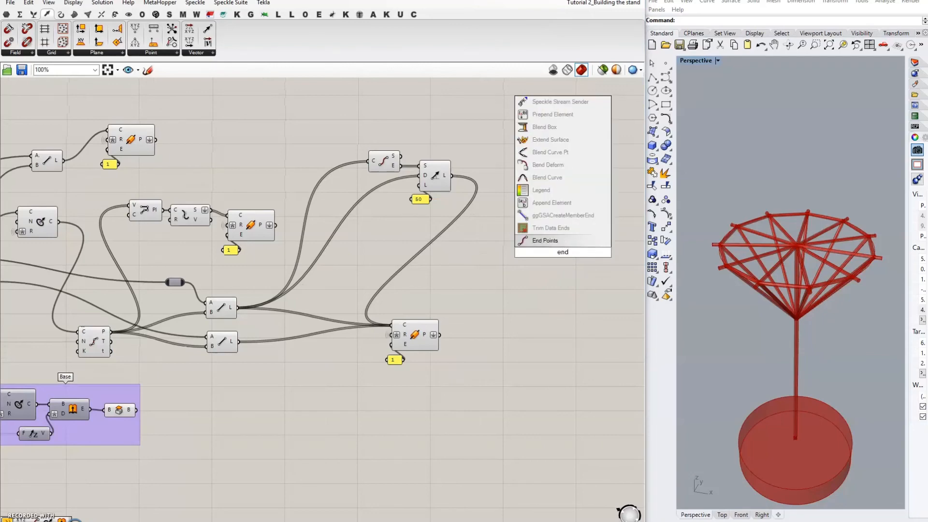
{"action": "left_click", "coordinate": [545, 240]}
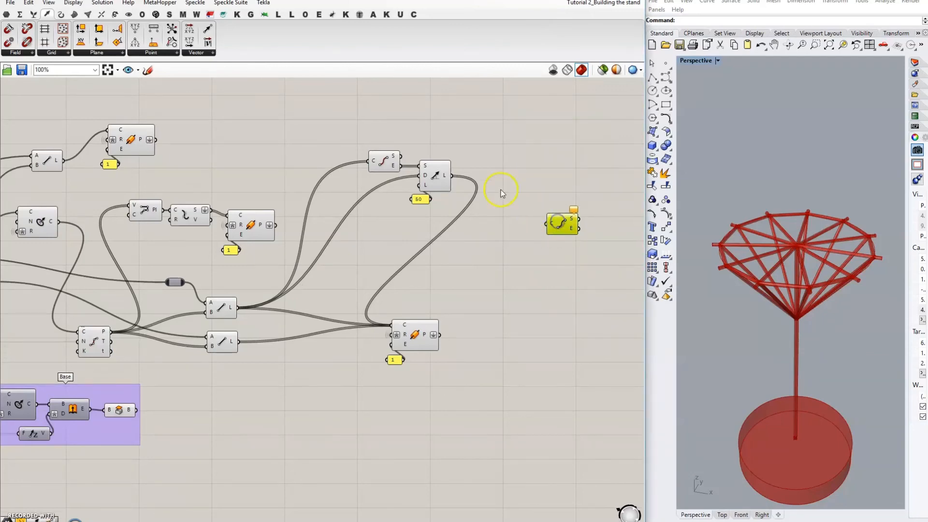
{"action": "left_click_drag", "start_coordinate": [452, 176], "coordinate": [550, 211]}
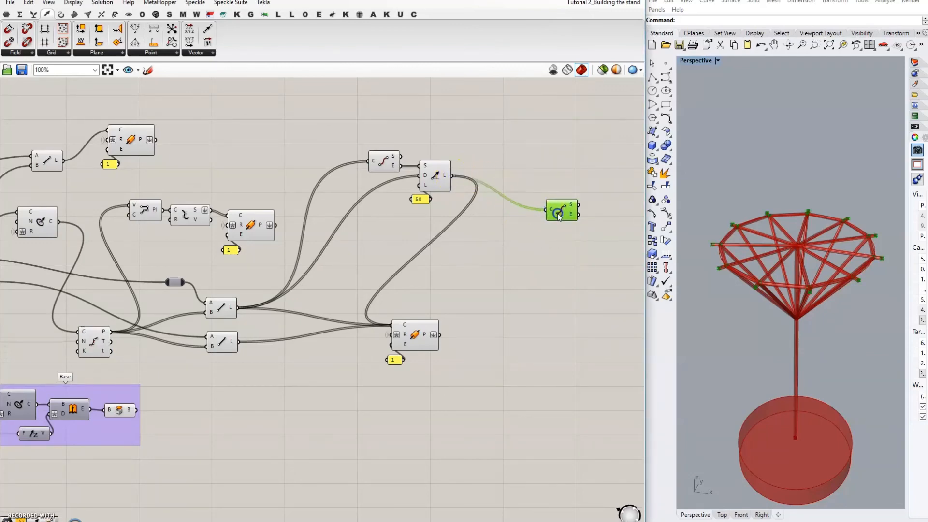
{"action": "right_click_drag", "start_coordinate": [564, 165], "coordinate": [534, 160]}
{"action": "left_click_drag", "start_coordinate": [529, 202], "coordinate": [519, 194]}
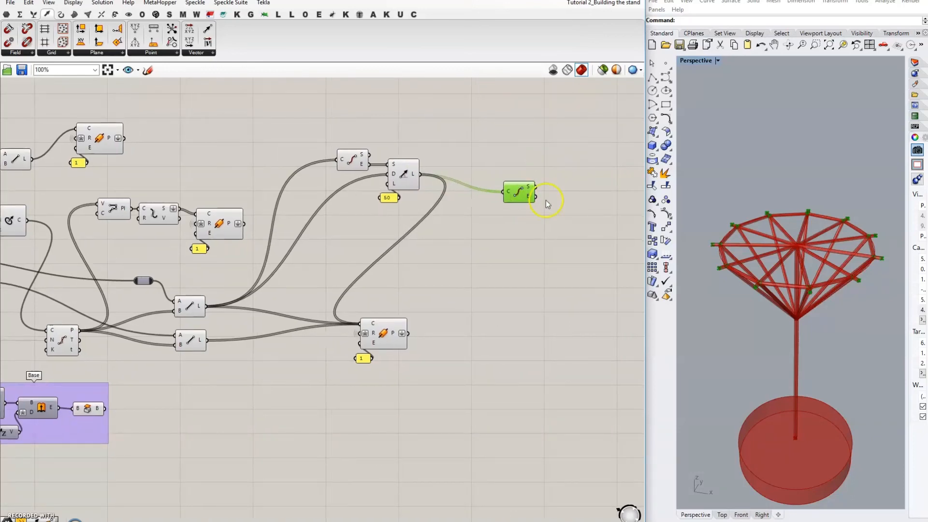
{"action": "scroll", "coordinate": [696, 244], "scroll_direction": "up", "scroll_amount": 5}
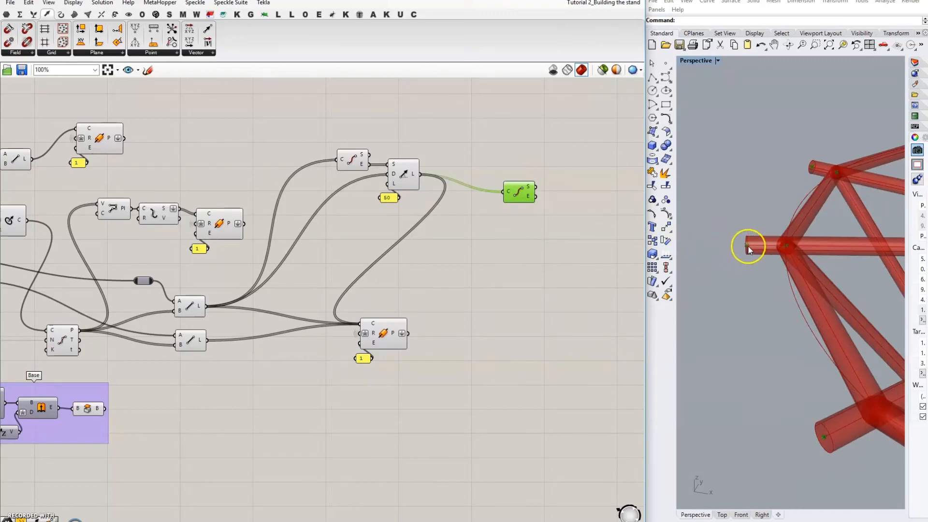
{"action": "scroll", "coordinate": [749, 250], "scroll_direction": "down", "scroll_amount": 2}
{"action": "scroll", "coordinate": [748, 251], "scroll_direction": "down", "scroll_amount": 2}
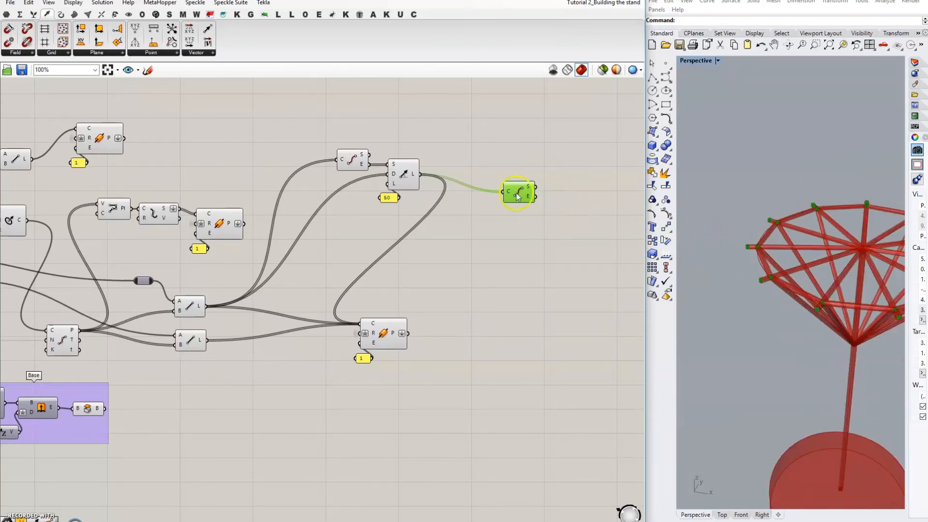
{"action": "left_click_drag", "start_coordinate": [517, 194], "coordinate": [504, 182]}
Step: Add a Point parameter after the new End Points component and wire the E output into it
{"action": "double_click", "coordinate": [570, 186]}
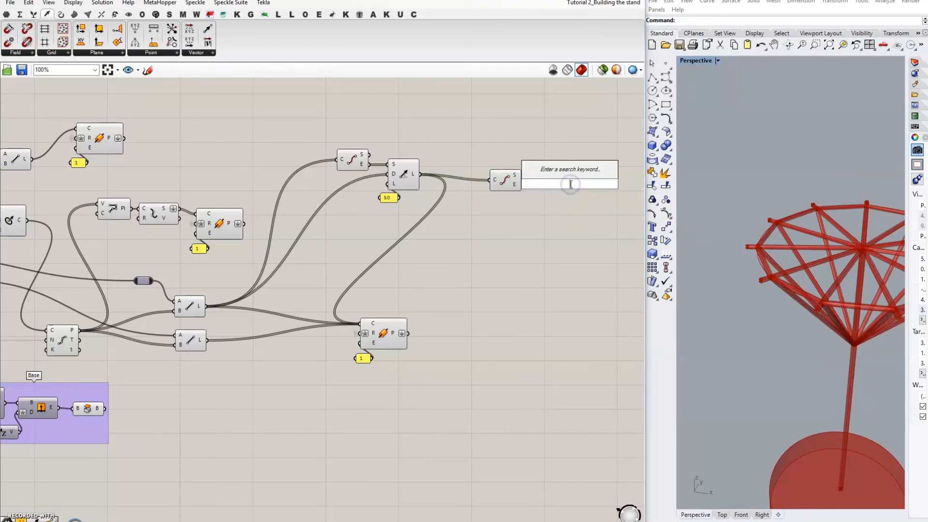
{"action": "type", "text": "point"}
{"action": "left_click", "coordinate": [549, 172]}
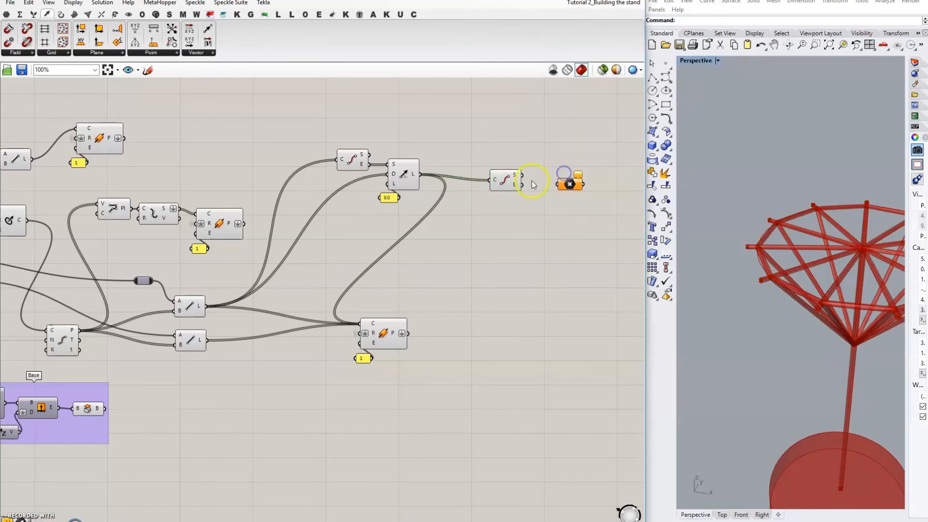
{"action": "left_click_drag", "start_coordinate": [522, 184], "coordinate": [557, 185]}
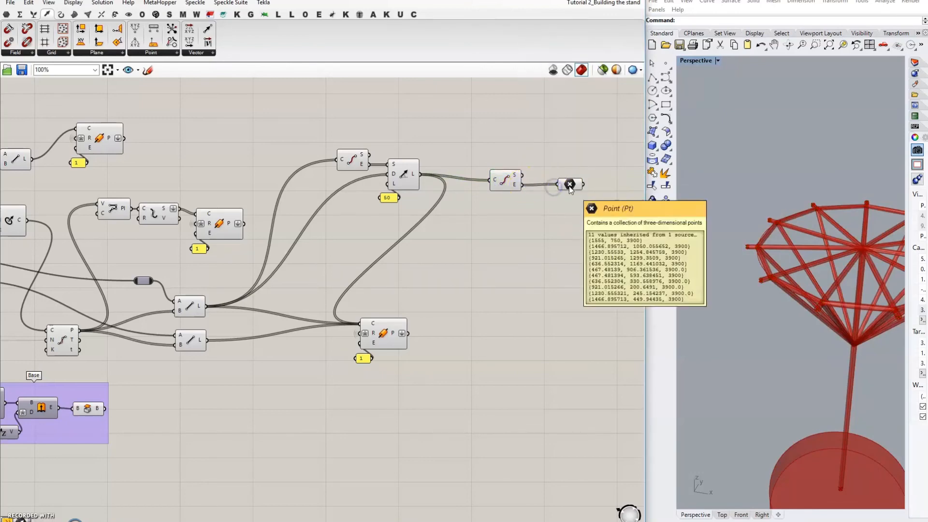
{"action": "left_click", "coordinate": [570, 184]}
{"action": "scroll", "coordinate": [758, 288], "scroll_direction": "up", "scroll_amount": 2}
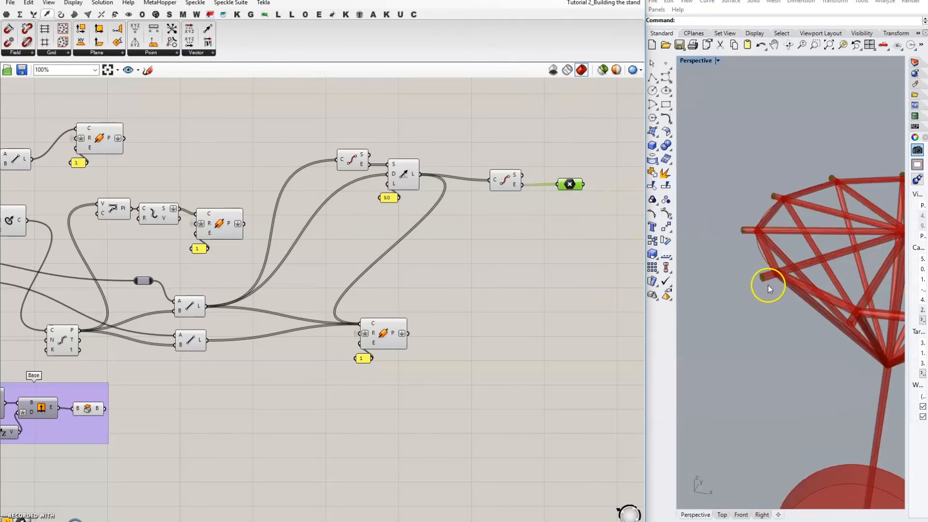
{"action": "left_click", "coordinate": [514, 249]}
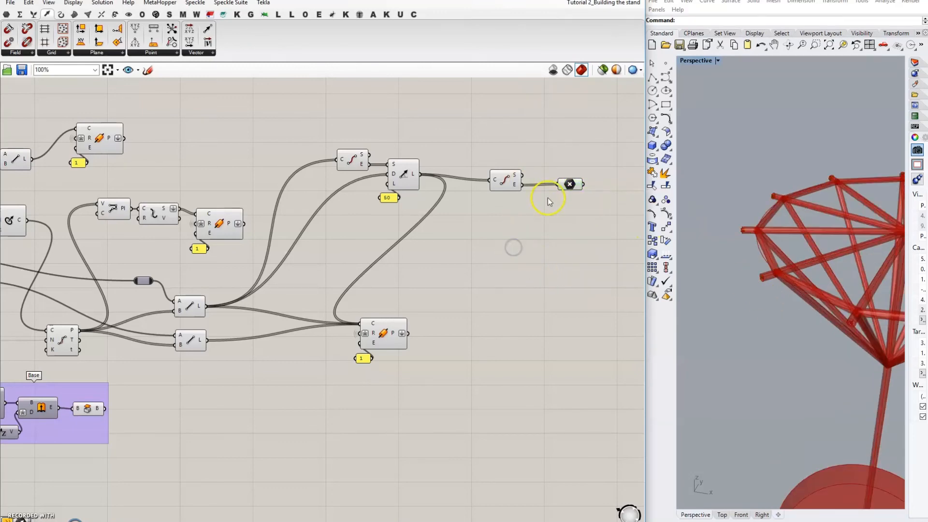
Step: Add a panel below the Point parameter, connect the End Points' E output to it and enlarge it to show the coordinate list
{"action": "mouse_move", "coordinate": [563, 186]}
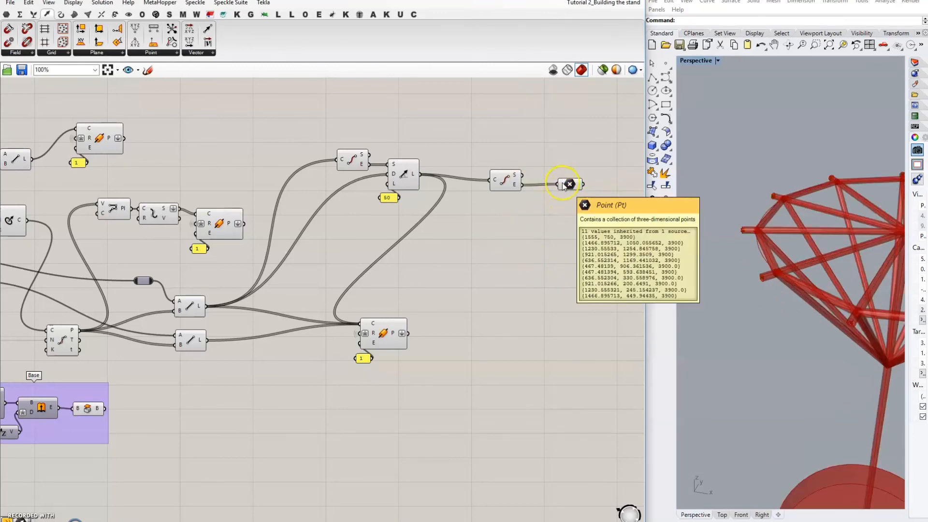
{"action": "double_click", "coordinate": [560, 211]}
{"action": "type", "text": "panel"}
{"action": "key", "text": "Return"}
{"action": "left_click_drag", "start_coordinate": [522, 185], "coordinate": [538, 232]}
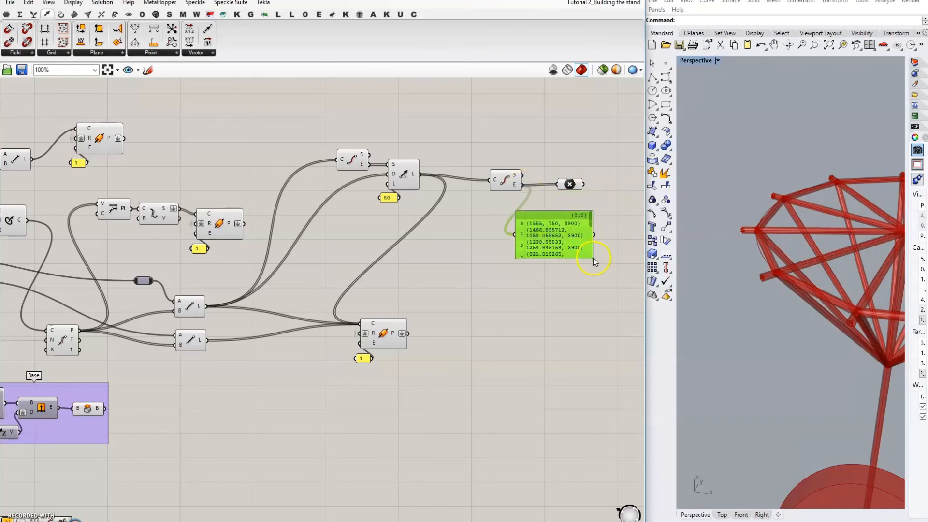
{"action": "left_click_drag", "start_coordinate": [594, 259], "coordinate": [604, 287]}
{"action": "left_click_drag", "start_coordinate": [542, 251], "coordinate": [553, 257]}
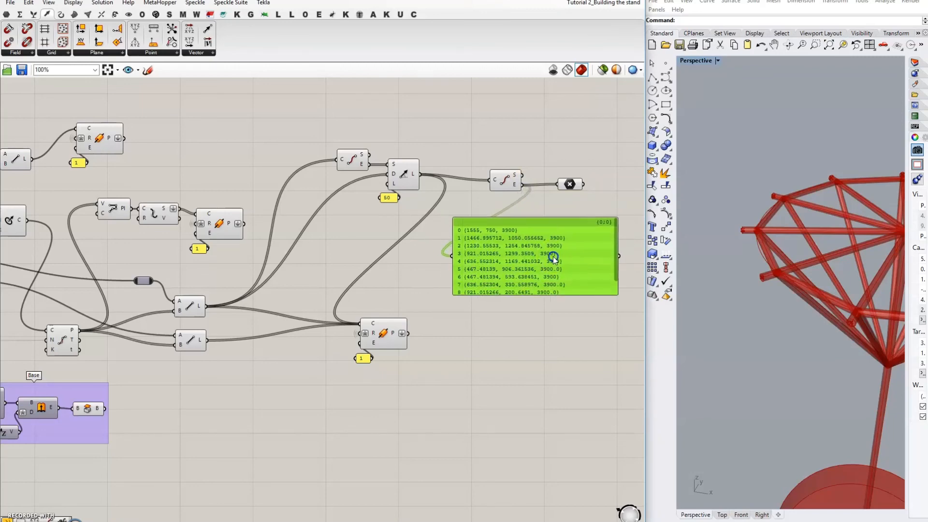
Step: Flatten the E output of the End Points component that feeds the Point parameter and panel
{"action": "left_click", "coordinate": [611, 230]}
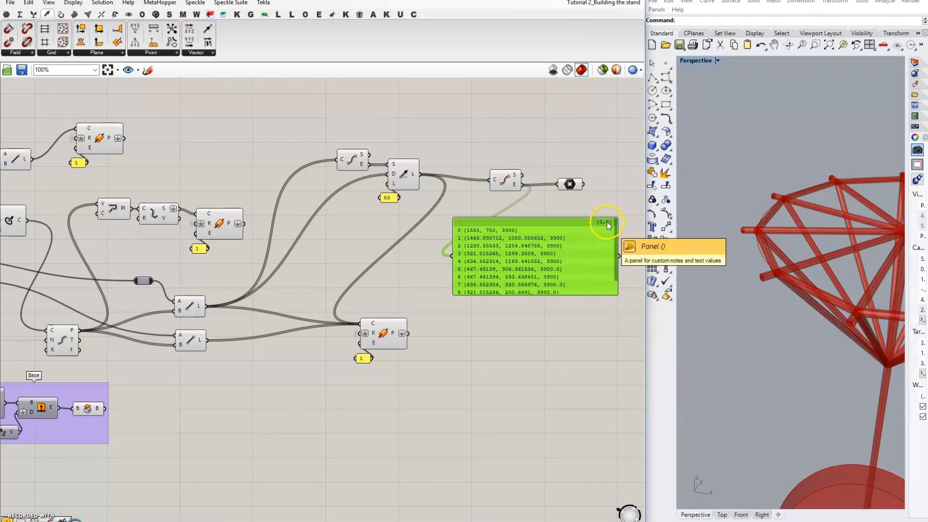
{"action": "right_click", "coordinate": [516, 186]}
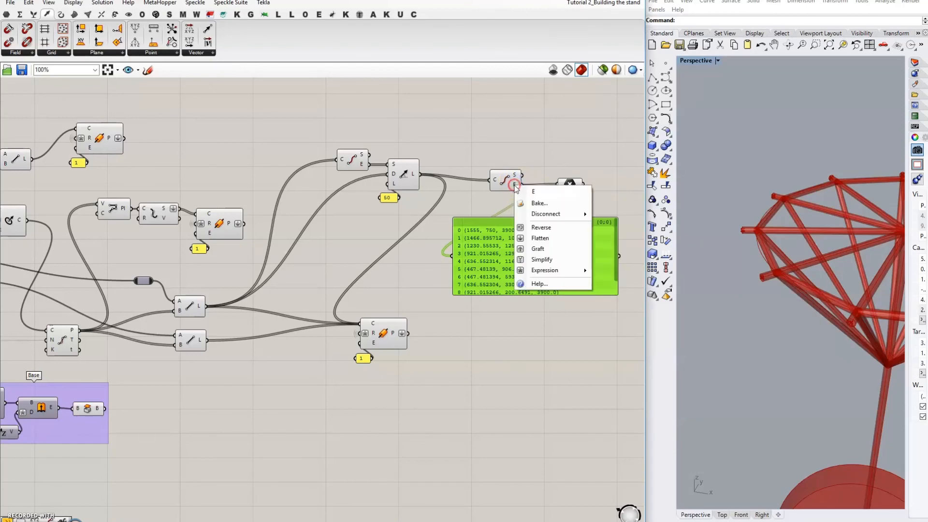
{"action": "left_click", "coordinate": [540, 238]}
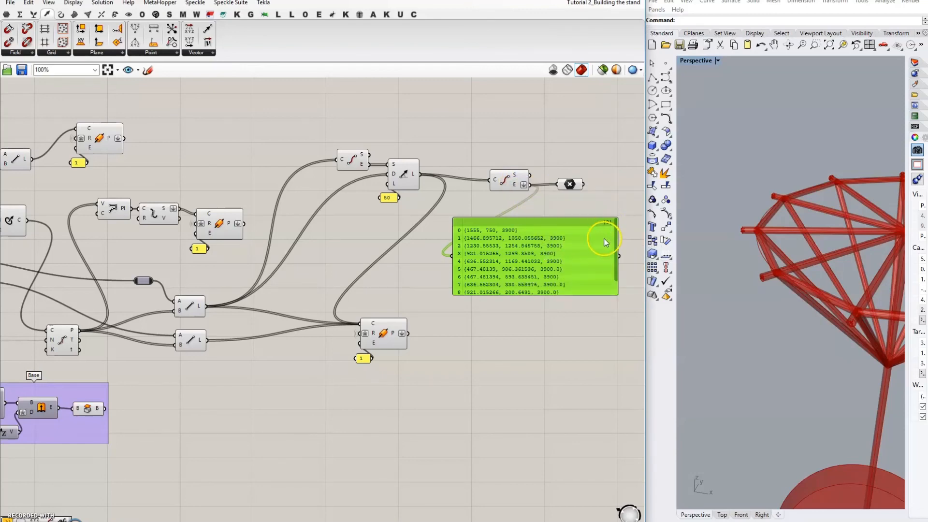
Step: Delete the coordinate panel and simplify the Point parameter, nudging it into line with the End Points component
{"action": "key", "text": "Delete"}
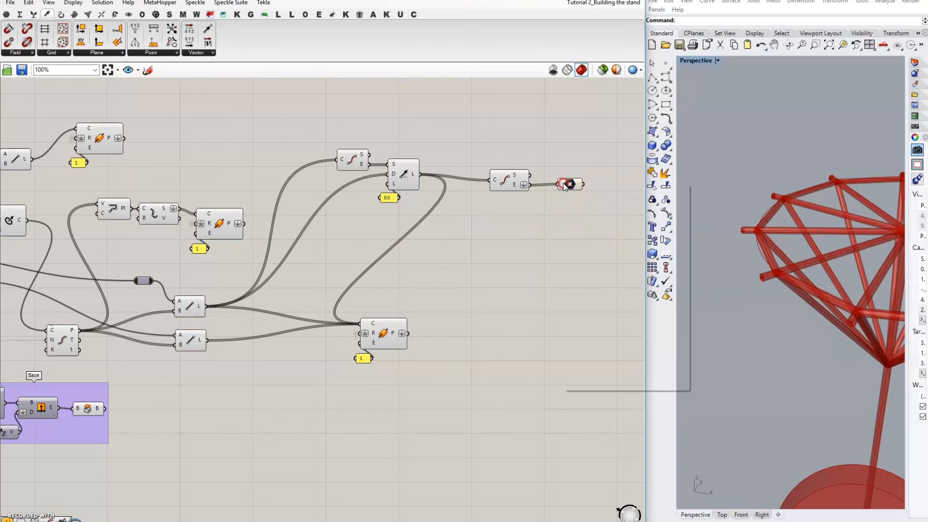
{"action": "right_click", "coordinate": [564, 184]}
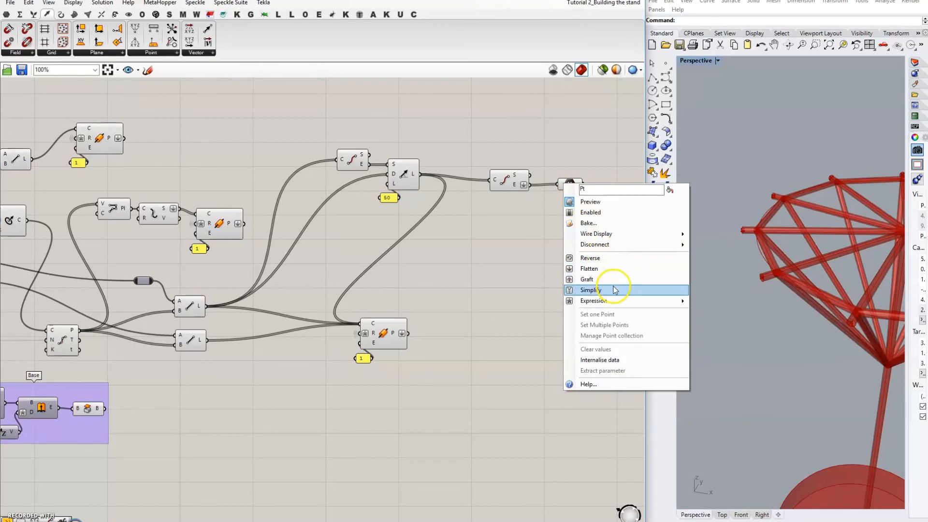
{"action": "left_click", "coordinate": [611, 287]}
{"action": "left_click_drag", "start_coordinate": [569, 186], "coordinate": [565, 187]}
{"action": "left_click", "coordinate": [554, 156]}
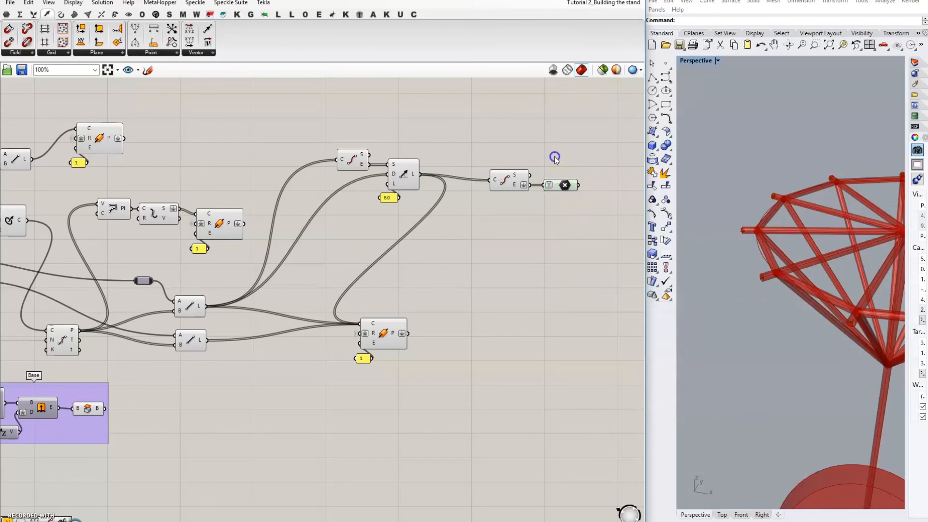
Step: Add a Vector parameter above the Point parameter, wire the Line SDL's L output into it and flatten it
{"action": "double_click", "coordinate": [555, 135]}
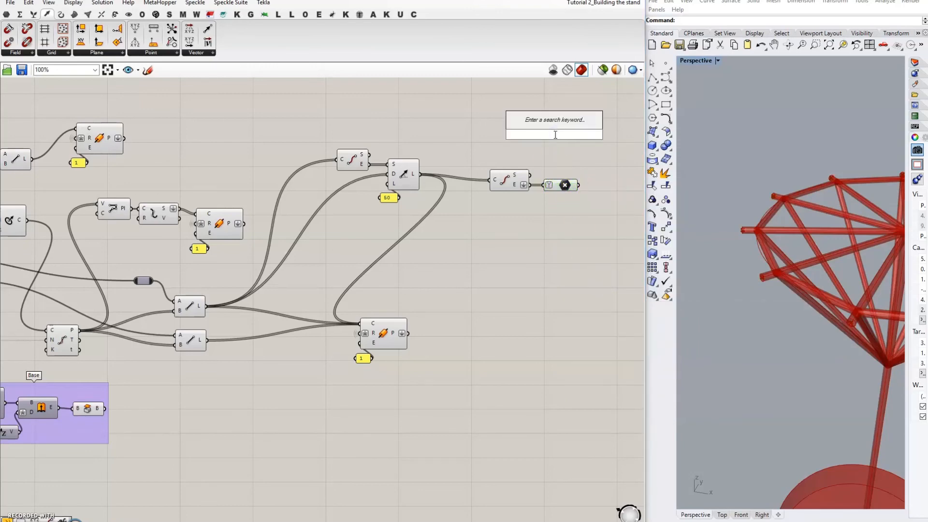
{"action": "type", "text": "vecto"}
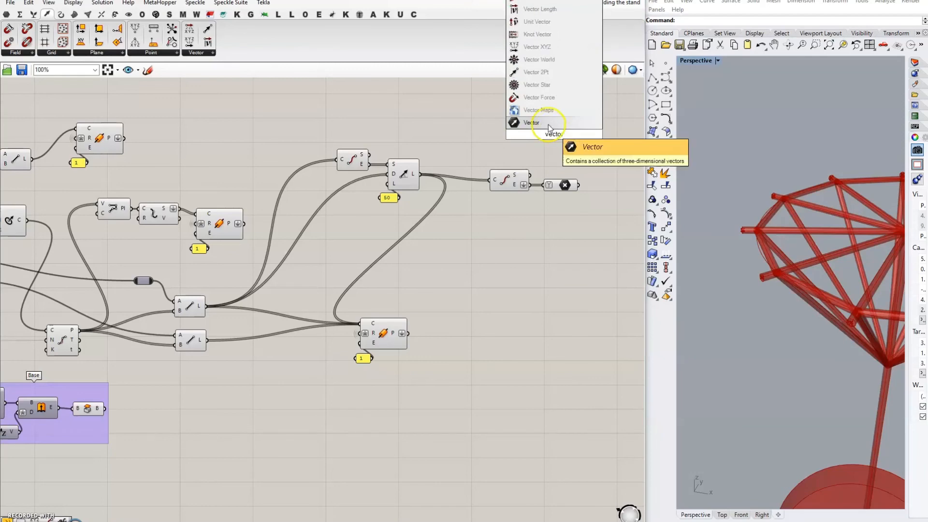
{"action": "left_click", "coordinate": [549, 127]}
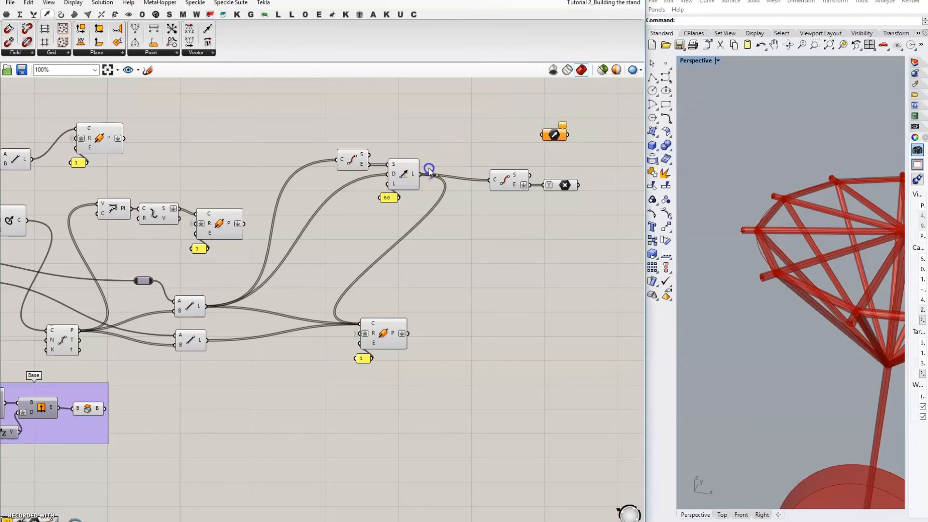
{"action": "left_click_drag", "start_coordinate": [429, 170], "coordinate": [542, 135]}
{"action": "left_click", "coordinate": [403, 173]}
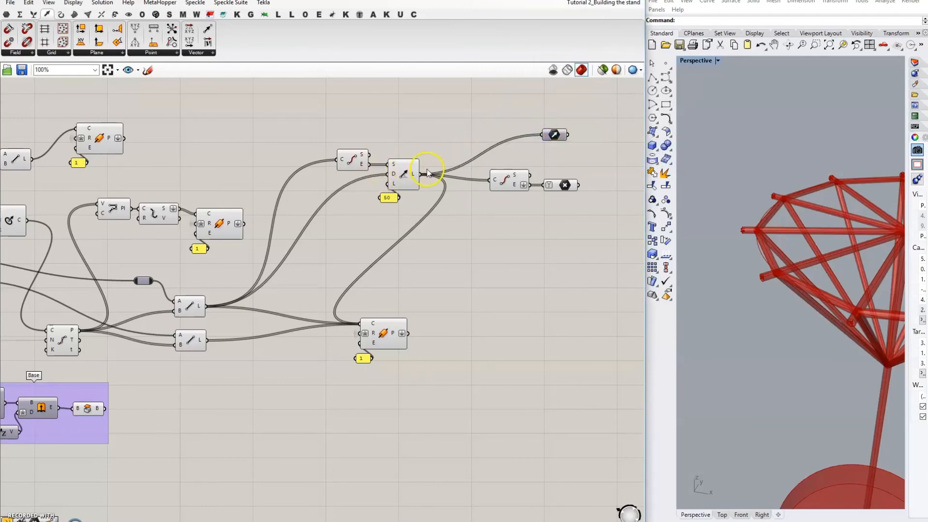
{"action": "right_click", "coordinate": [554, 136]}
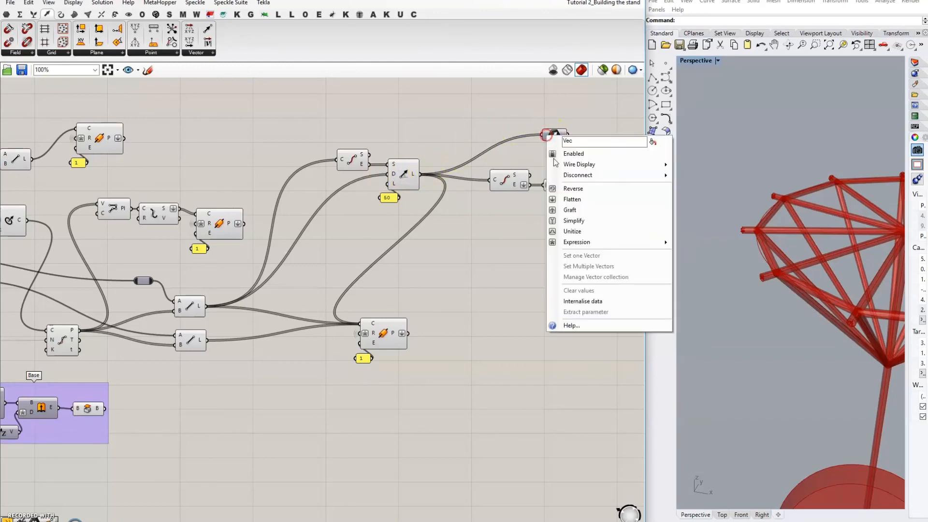
{"action": "left_click", "coordinate": [579, 200]}
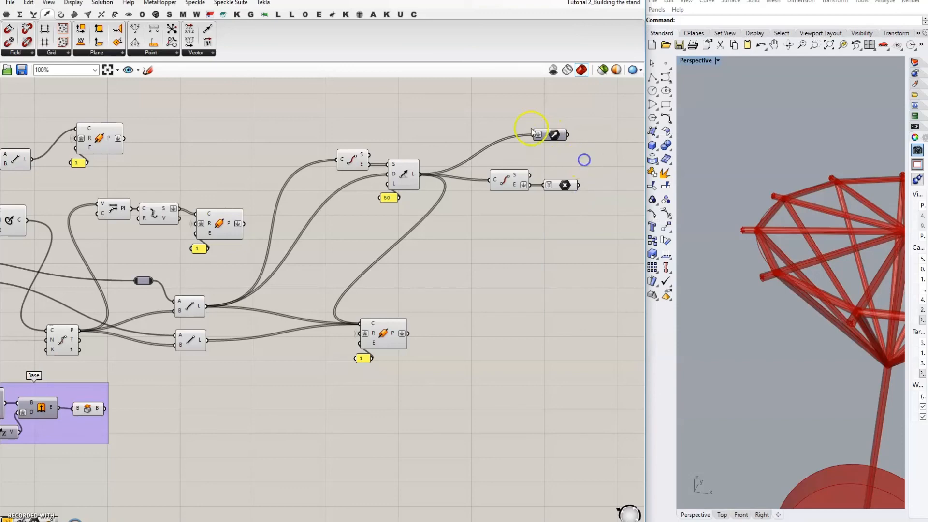
Step: Reposition the Vector parameter slightly and group it under the name "Hooking point vectors to align"
{"action": "left_click_drag", "start_coordinate": [513, 123], "coordinate": [564, 129]}
{"action": "key", "text": "ctrl+g"}
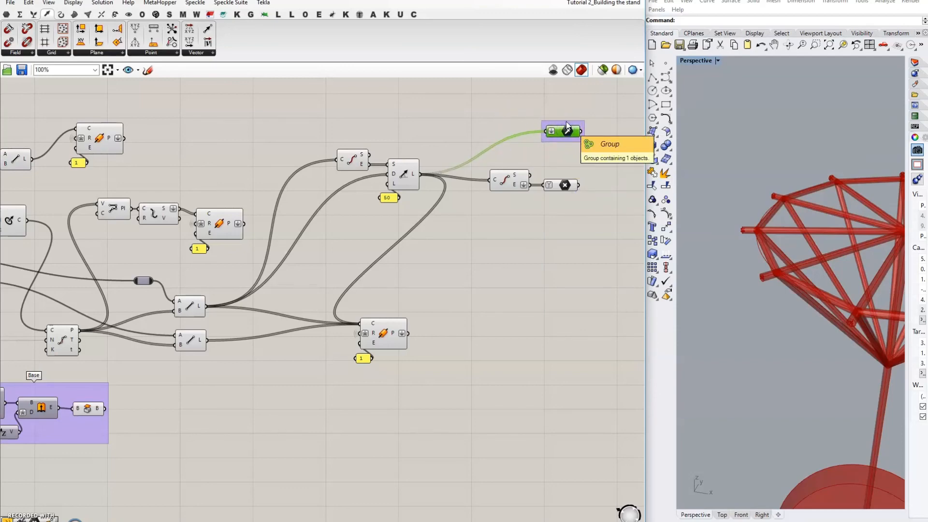
{"action": "right_click", "coordinate": [567, 125]}
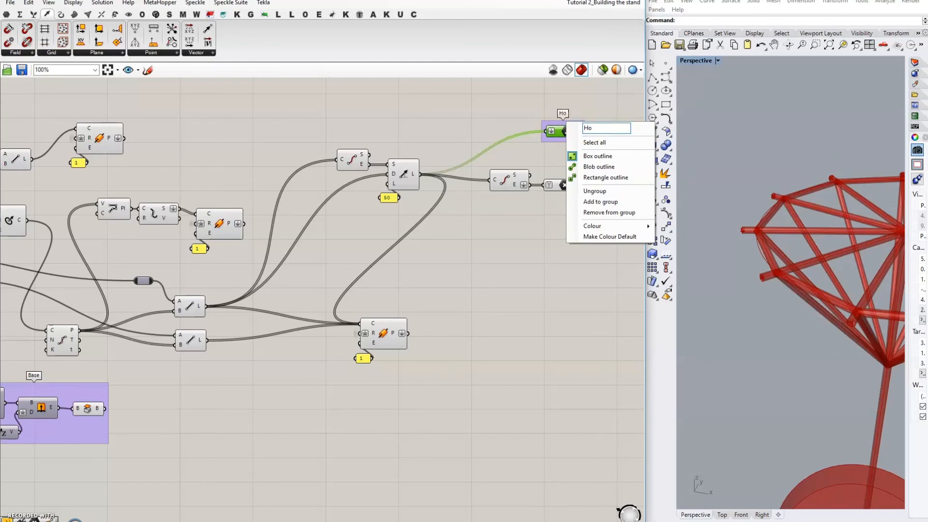
{"action": "type", "text": "Hooking point ve"}
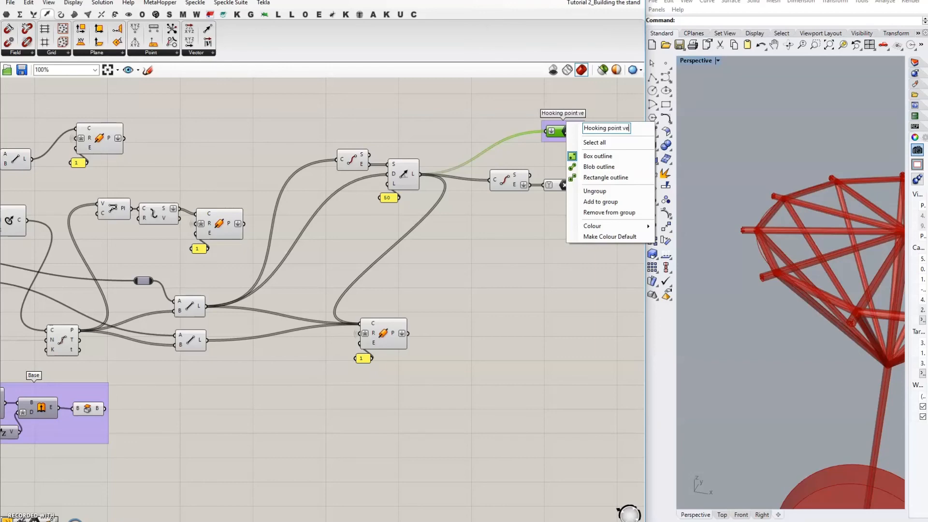
{"action": "type", "text": "ctors to align"}
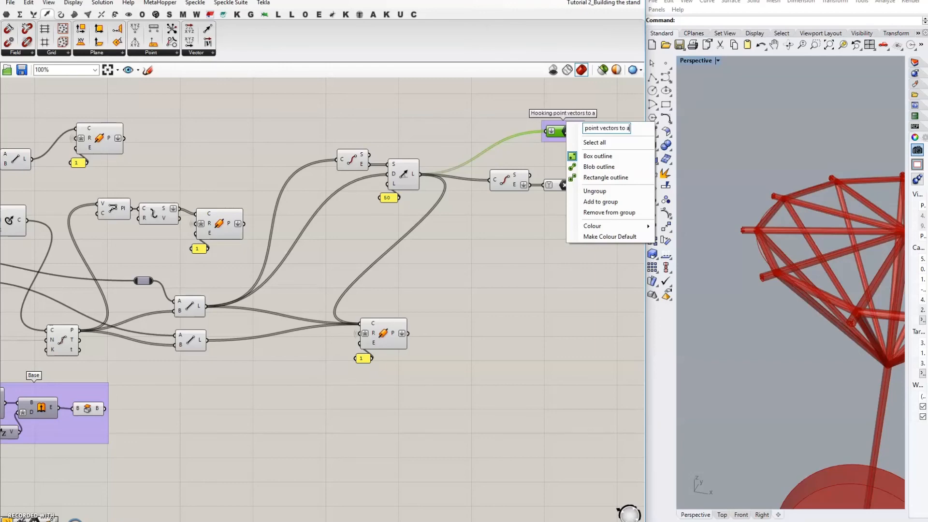
{"action": "left_click", "coordinate": [521, 105]}
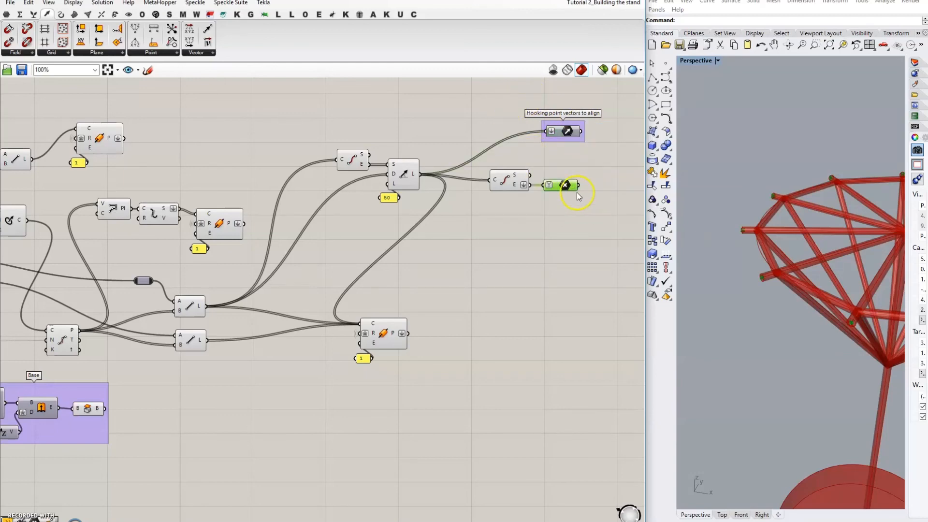
Step: Group the Point parameter on its own and name the group "Available hooking points"
{"action": "key", "text": "ctrl+g"}
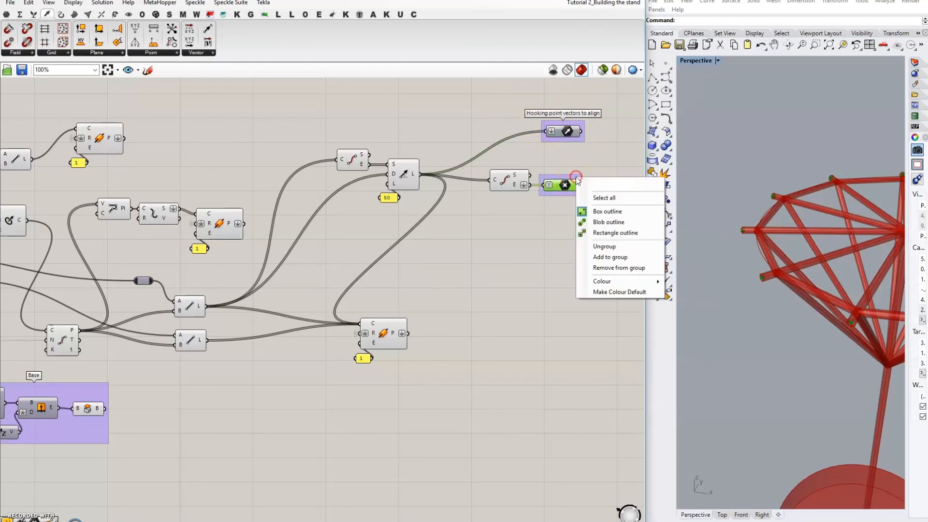
{"action": "right_click", "coordinate": [574, 179]}
{"action": "type", "text": "Avail"}
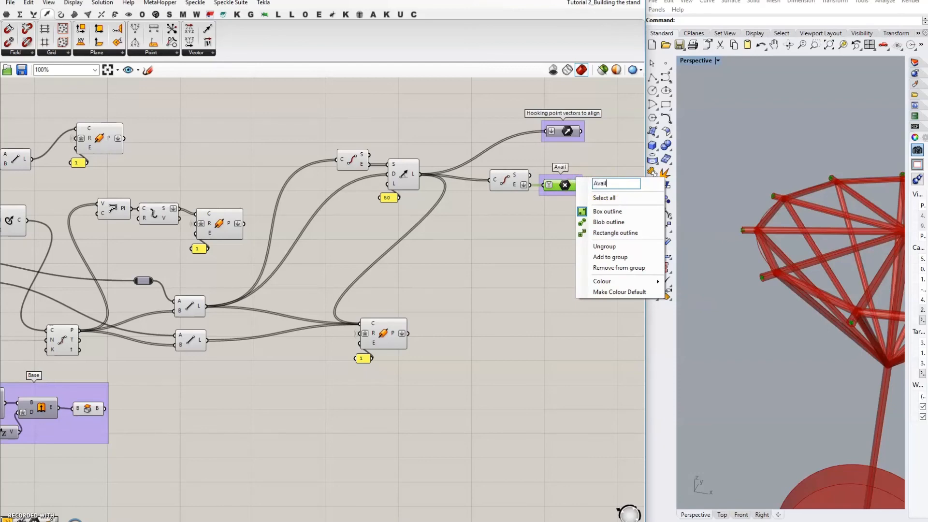
{"action": "type", "text": "able hooking p"}
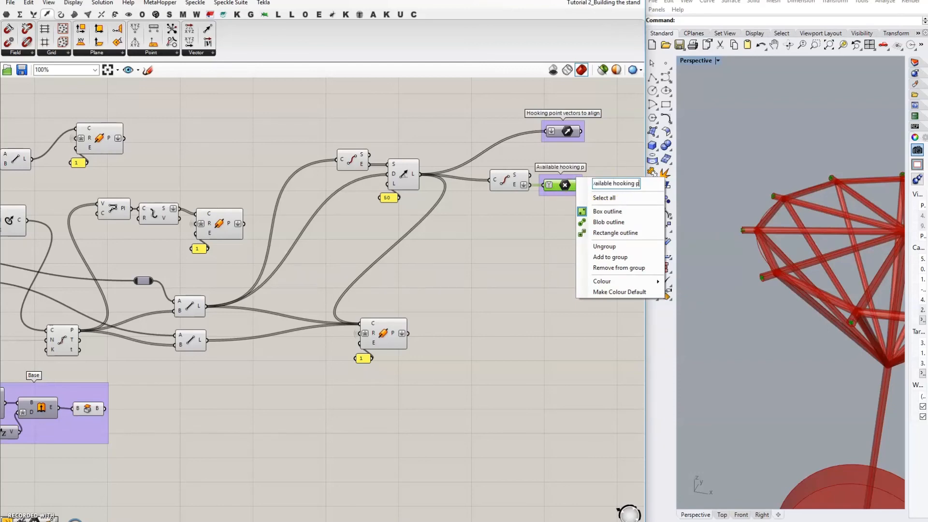
{"action": "type", "text": "oints"}
{"action": "left_click", "coordinate": [555, 234]}
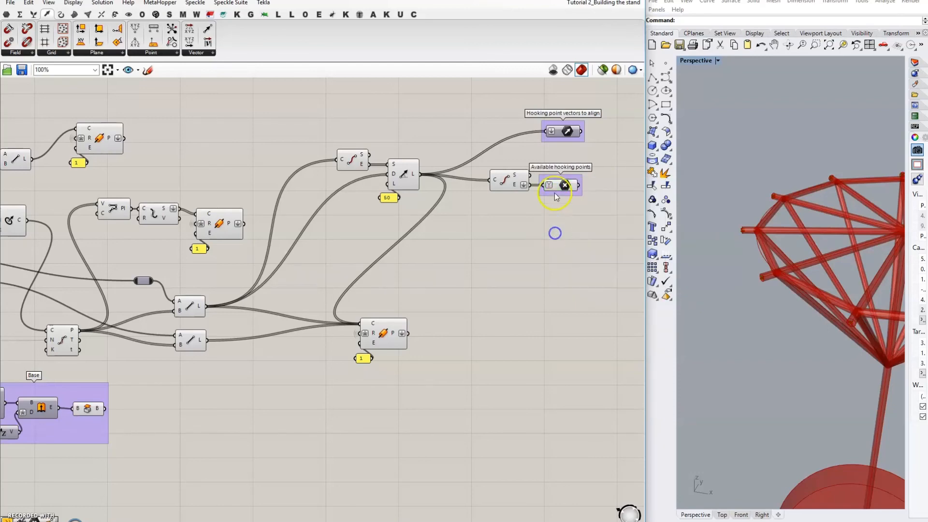
Step: Shift the grouped Point and Vector parameters slightly further from the End Points component
{"action": "left_click", "coordinate": [568, 185]}
{"action": "left_click_drag", "start_coordinate": [568, 185], "coordinate": [583, 185]}
{"action": "left_click_drag", "start_coordinate": [567, 131], "coordinate": [579, 132]}
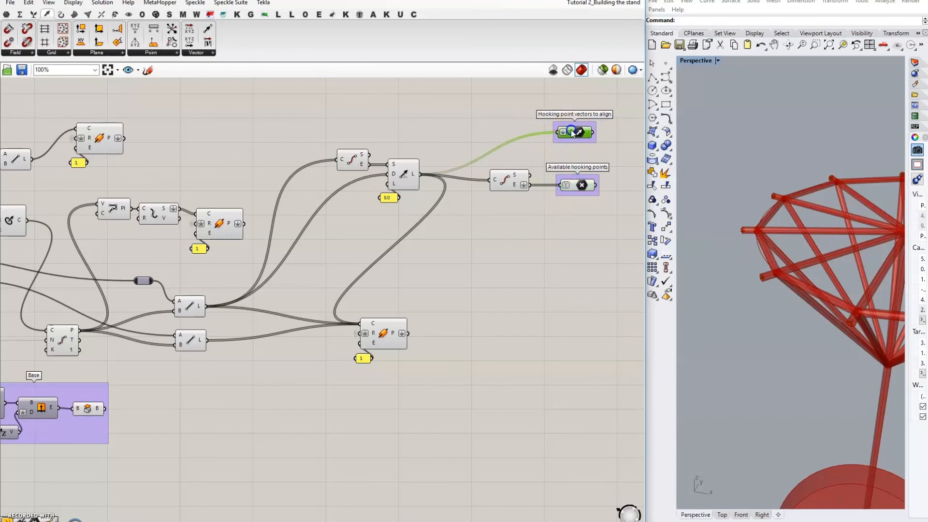
{"action": "left_click", "coordinate": [554, 160]}
Step: In the user variables, set Diameter of Base to 737 mm and Depth of Base to 389 mm
{"action": "scroll", "coordinate": [572, 273], "scroll_direction": "down", "scroll_amount": 3}
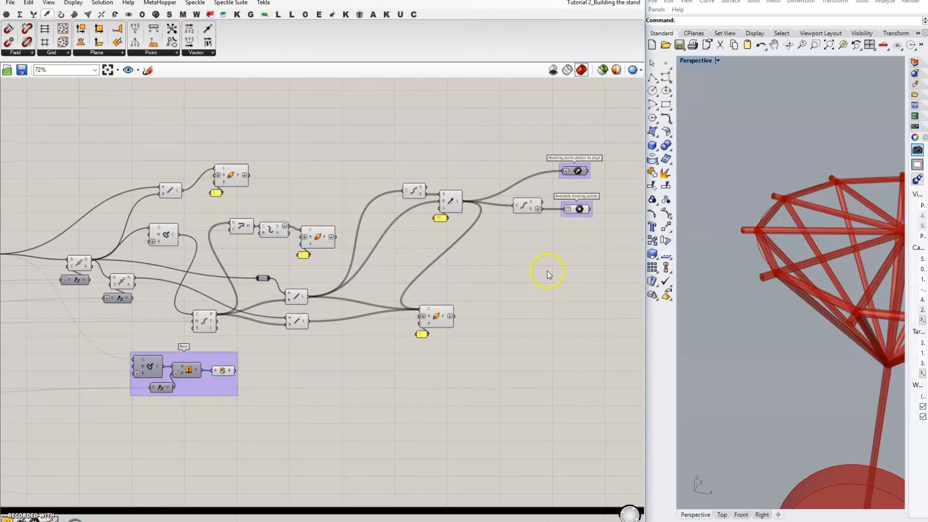
{"action": "scroll", "coordinate": [552, 272], "scroll_direction": "down", "scroll_amount": 2}
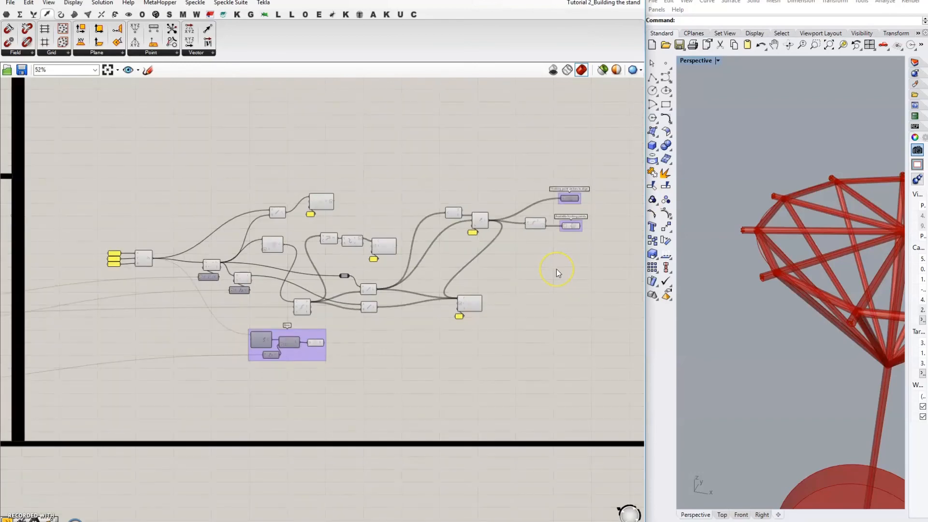
{"action": "scroll", "coordinate": [719, 244], "scroll_direction": "down", "scroll_amount": 4}
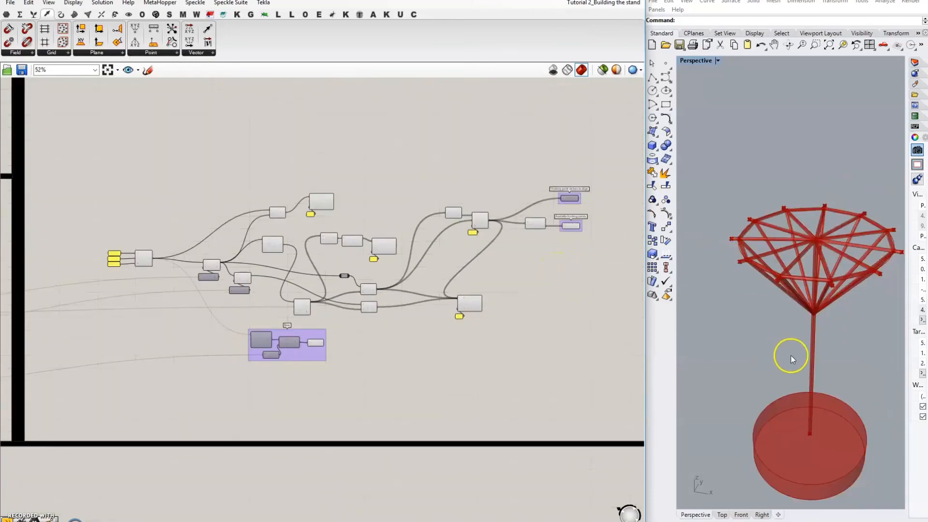
{"action": "right_click_drag", "start_coordinate": [791, 356], "coordinate": [788, 276]}
{"action": "right_click_drag", "start_coordinate": [184, 317], "coordinate": [382, 291]}
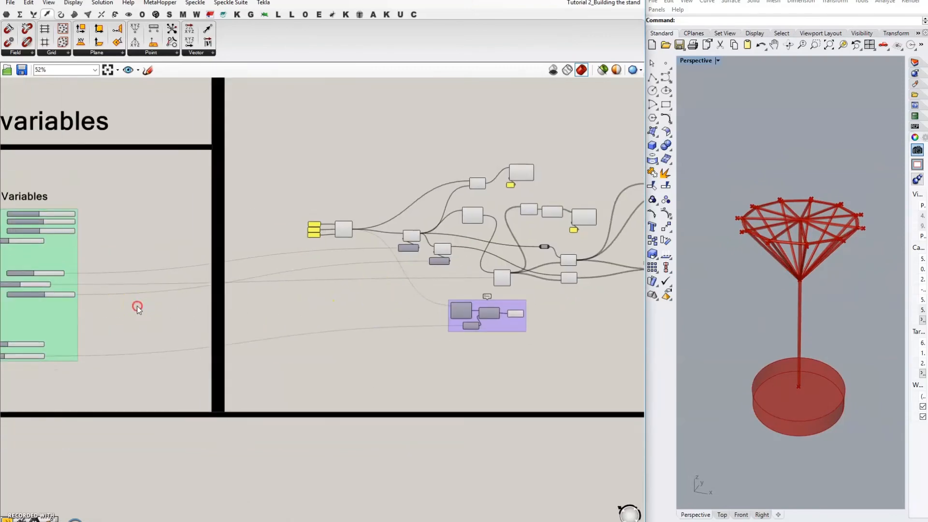
{"action": "right_click_drag", "start_coordinate": [138, 307], "coordinate": [290, 298]}
{"action": "scroll", "coordinate": [186, 295], "scroll_direction": "up", "scroll_amount": 2}
{"action": "scroll", "coordinate": [159, 377], "scroll_direction": "up", "scroll_amount": 5}
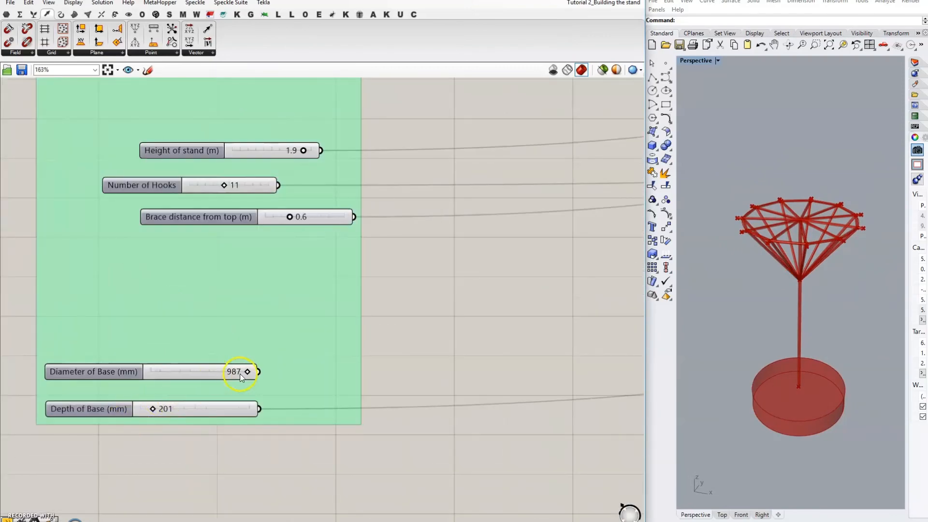
{"action": "left_click_drag", "start_coordinate": [247, 374], "coordinate": [218, 379]}
{"action": "left_click_drag", "start_coordinate": [154, 409], "coordinate": [176, 413]}
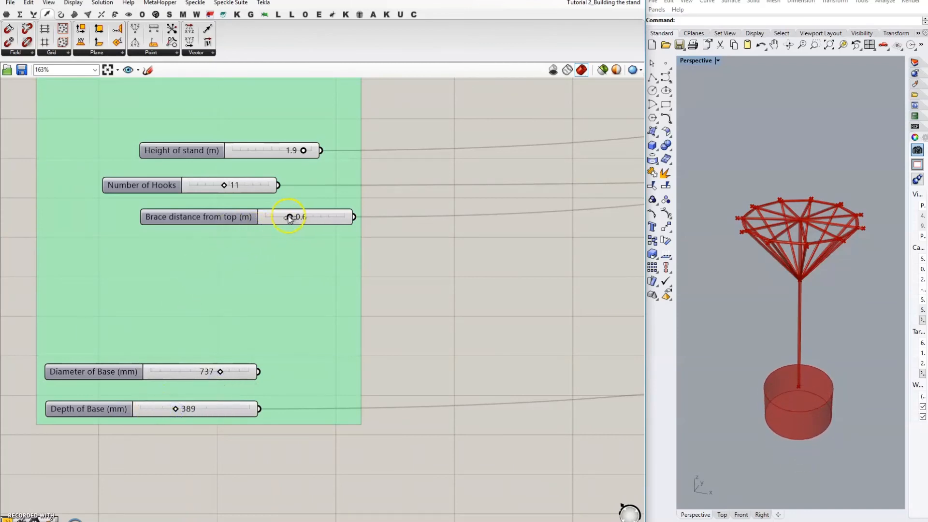
Step: Try out the brace distance and number of hooks sliders, and set Height of stand to 1.8 m
{"action": "mouse_move", "coordinate": [288, 217]}
{"action": "left_mouse_down"}
{"action": "mouse_move", "coordinate": [321, 216]}
{"action": "mouse_move", "coordinate": [270, 216]}
{"action": "mouse_move", "coordinate": [286, 219]}
{"action": "left_mouse_up"}
{"action": "left_click_drag", "start_coordinate": [224, 185], "coordinate": [225, 186]}
{"action": "left_click_drag", "start_coordinate": [303, 151], "coordinate": [295, 154]}
{"action": "scroll", "coordinate": [227, 387], "scroll_direction": "down", "scroll_amount": 10}
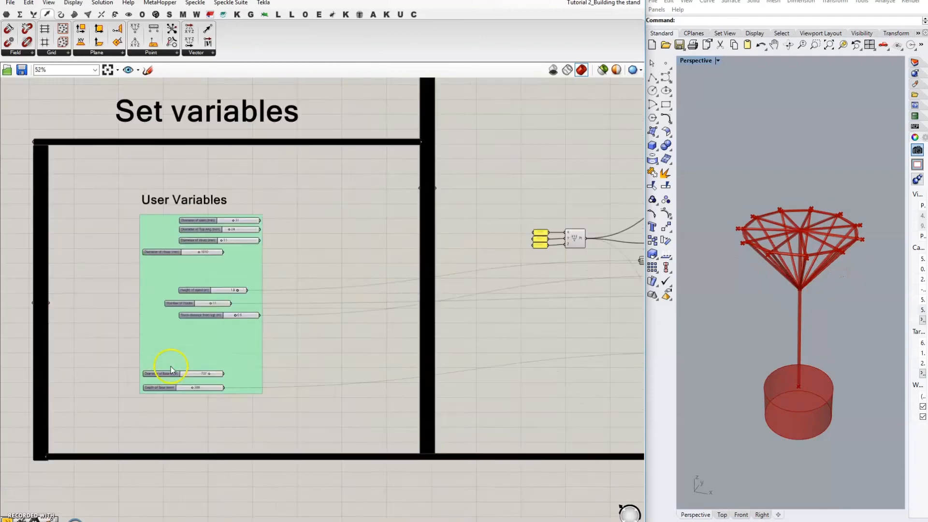
{"action": "scroll", "coordinate": [393, 344], "scroll_direction": "up", "scroll_amount": 3}
{"action": "right_click_drag", "start_coordinate": [482, 328], "coordinate": [432, 328]}
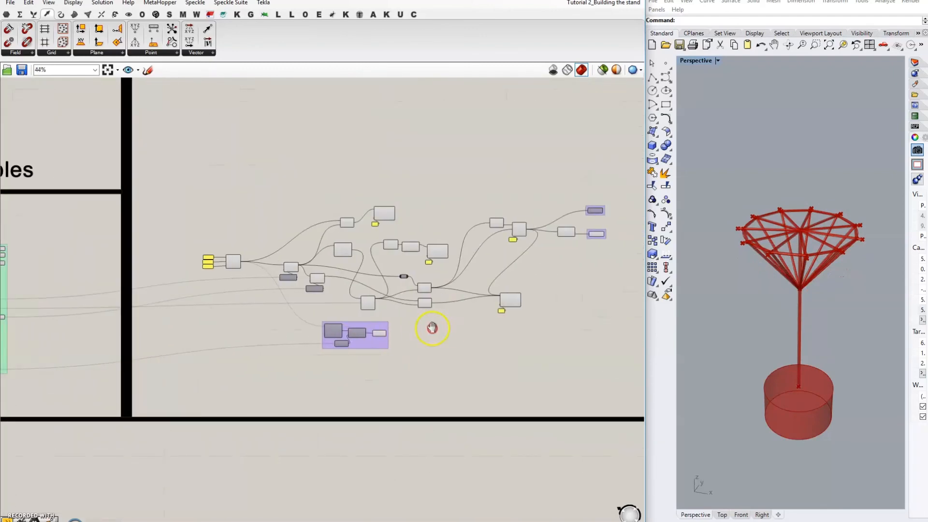
{"action": "scroll", "coordinate": [562, 271], "scroll_direction": "up", "scroll_amount": 2}
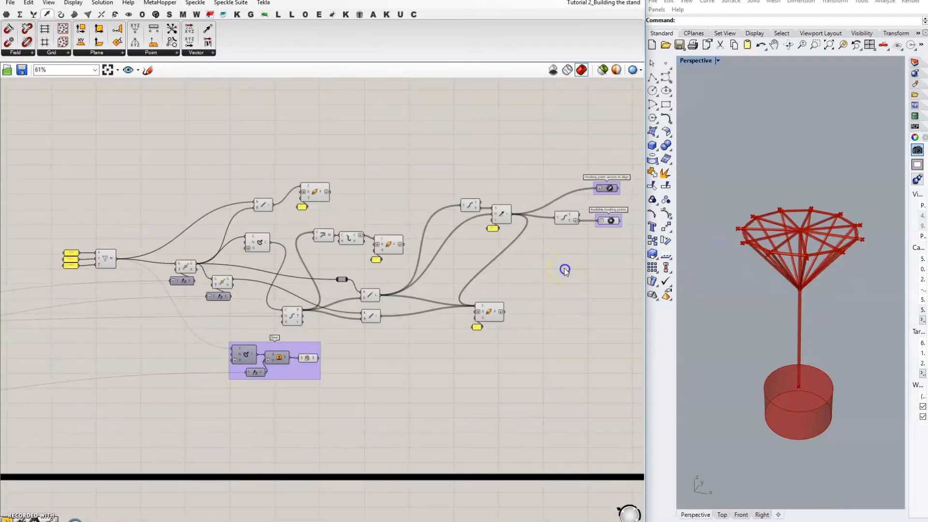
{"action": "scroll", "coordinate": [65, 138], "scroll_direction": "down", "scroll_amount": 1}
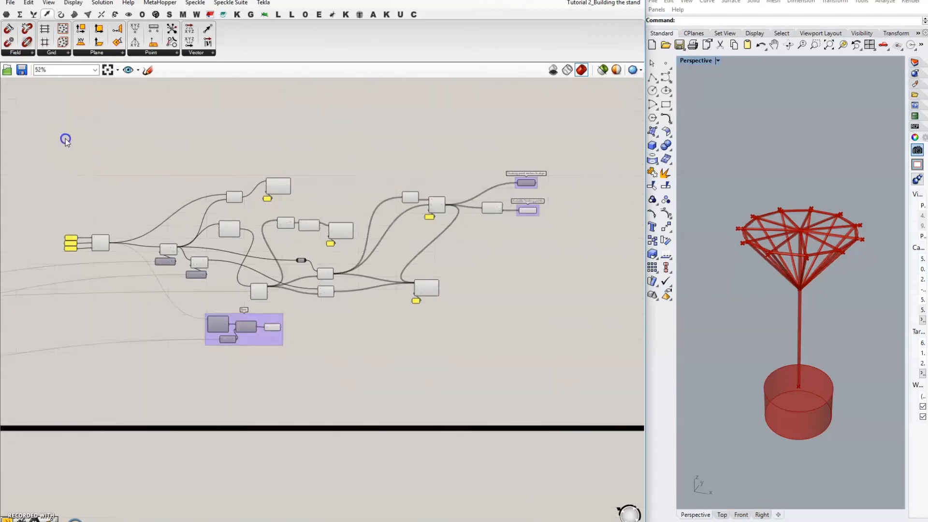
{"action": "scroll", "coordinate": [306, 165], "scroll_direction": "up", "scroll_amount": 1}
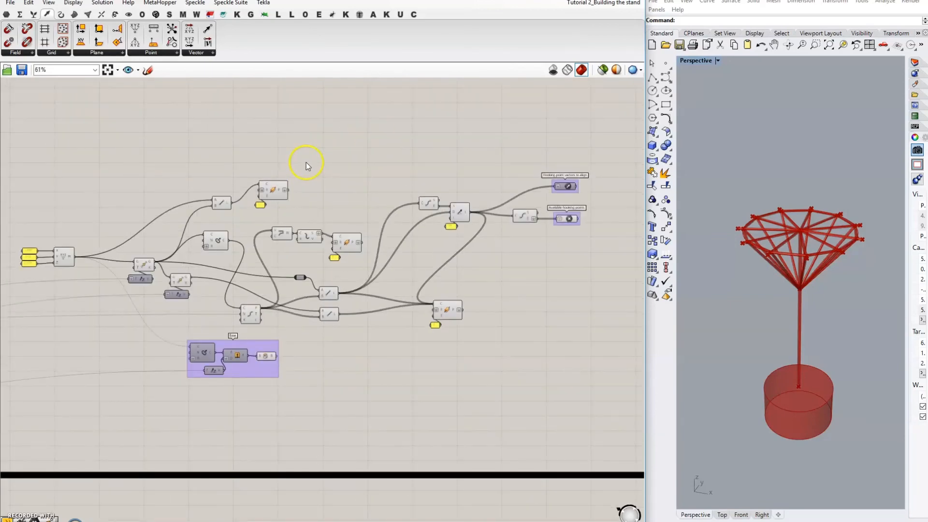